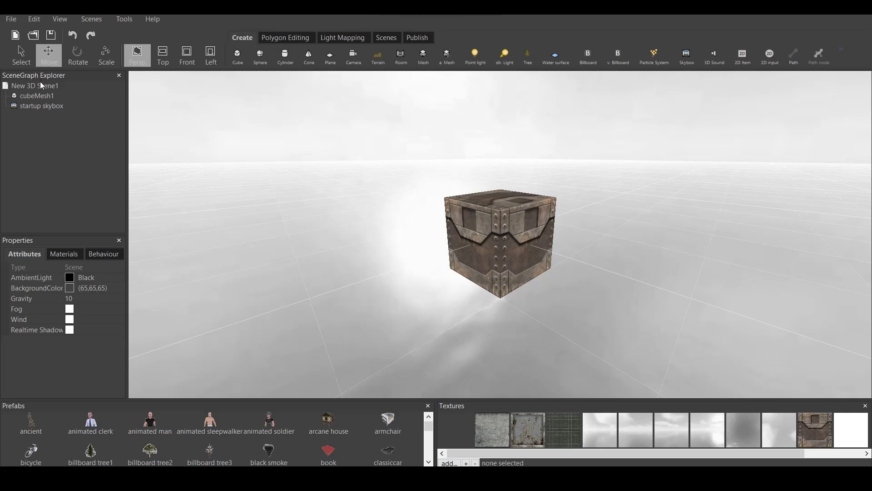
left_click(40, 96)
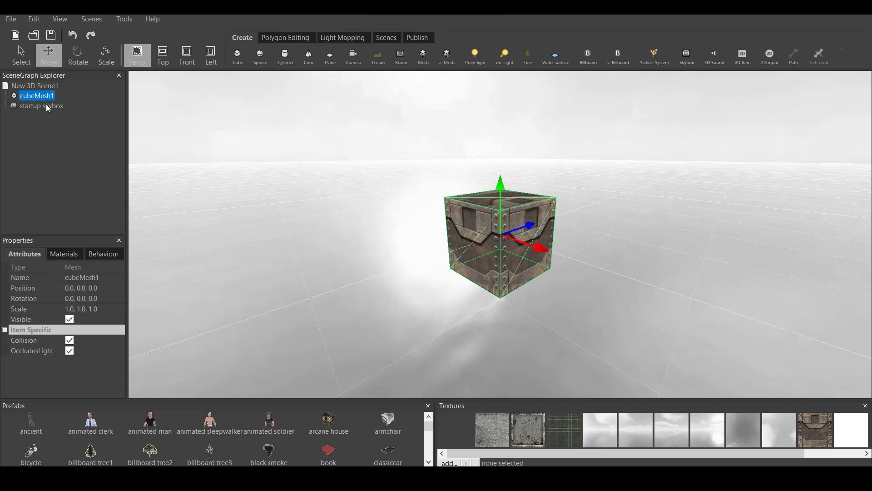
left_click(48, 106)
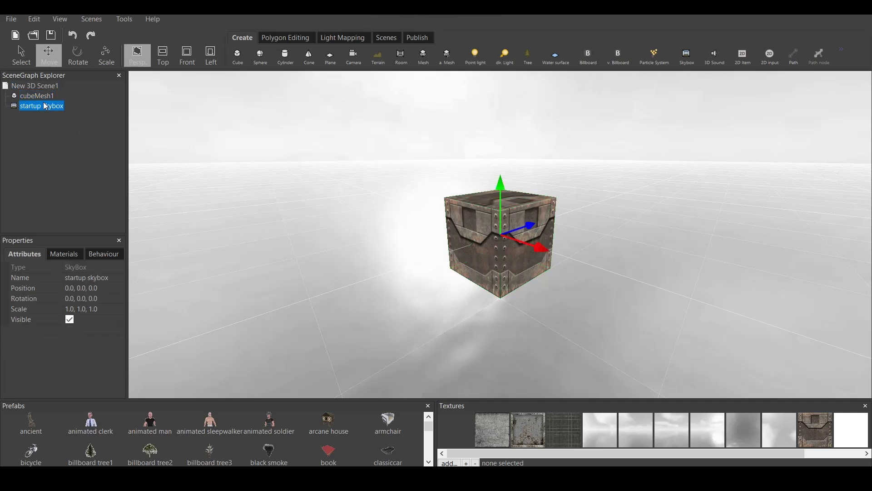
left_click(44, 97)
left_click(49, 106)
left_click(62, 252)
left_click(102, 255)
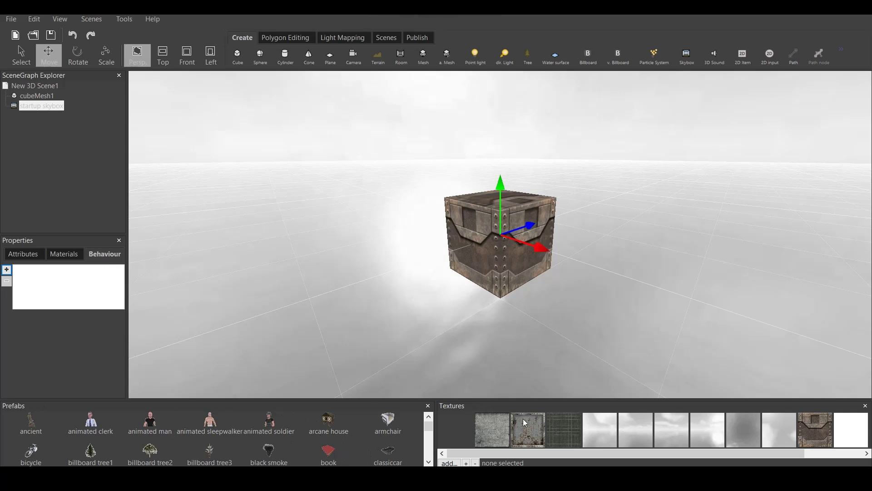
left_click(569, 435)
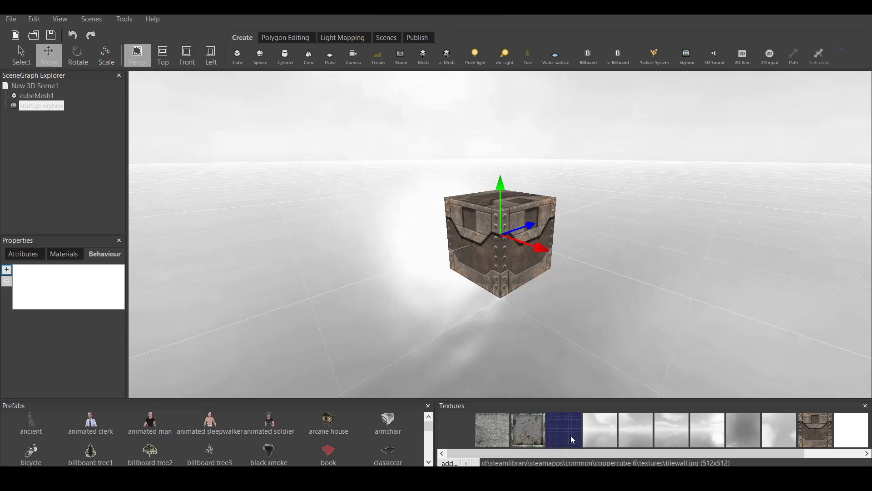
left_click(865, 435)
left_click(419, 205)
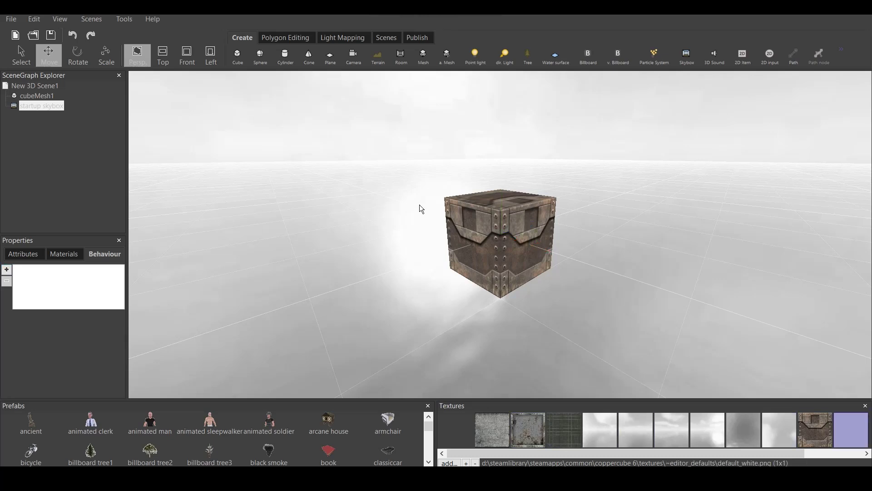
mouse_move(371, 189)
left_mouse_down()
mouse_move(363, 189)
mouse_move(376, 189)
left_mouse_up()
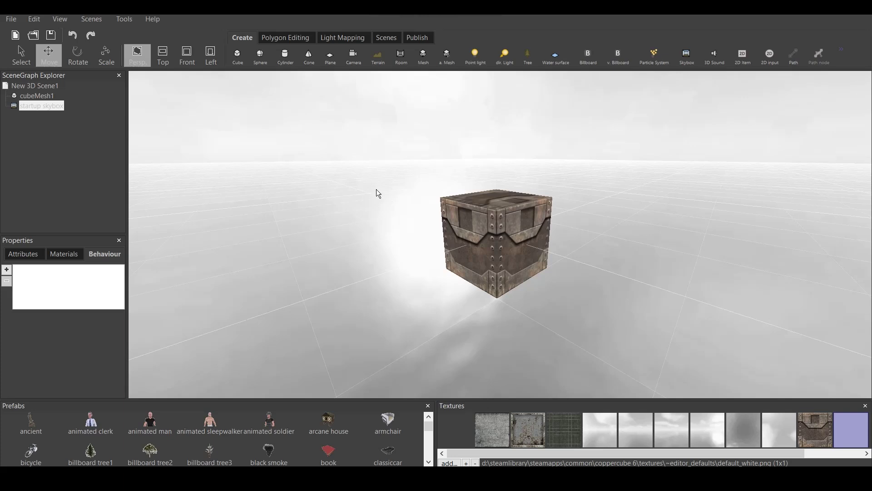
left_click(88, 144)
Delete the startup skybox from the scene.
right_click(52, 110)
left_click(75, 136)
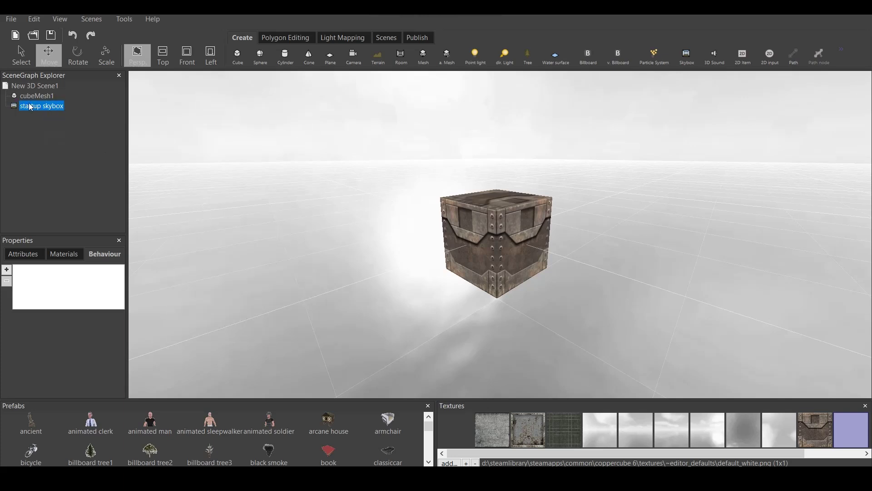
left_click(29, 106)
left_click(32, 95)
right_click(38, 107)
left_click(80, 126)
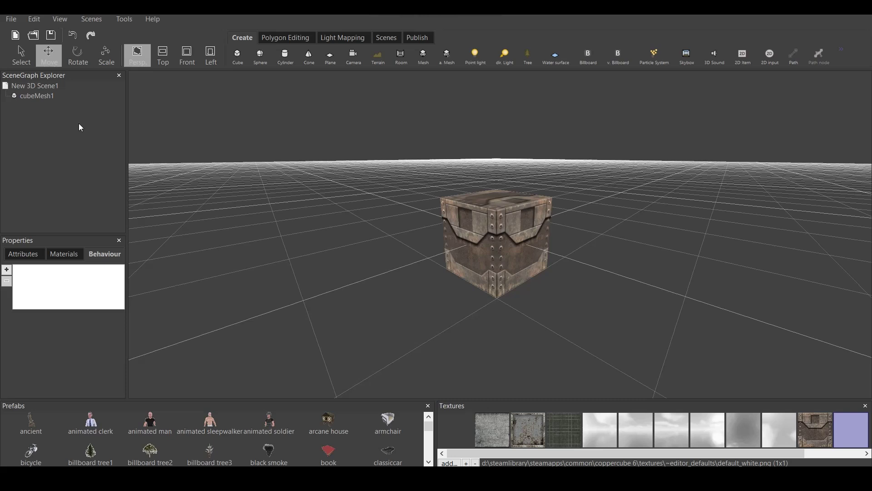
Set the New 3D Scene1 BackgroundColor attribute to black.
left_click(35, 87)
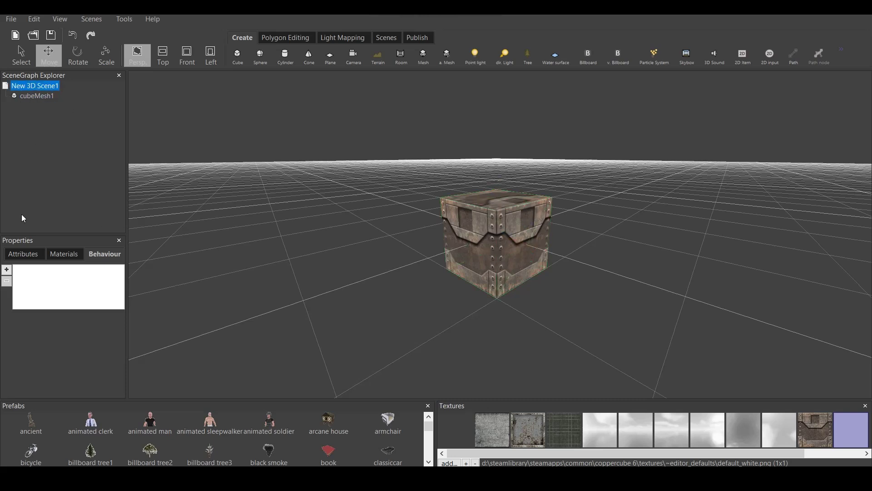
left_click(25, 257)
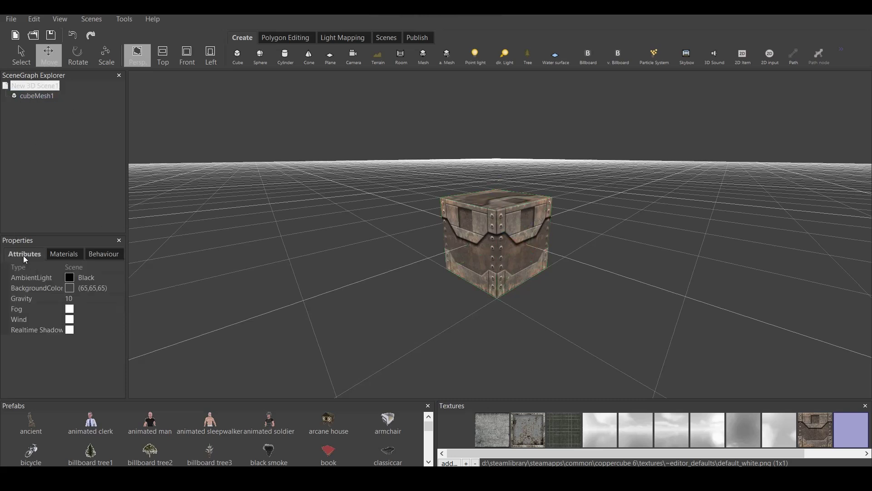
left_click(55, 288)
left_click(119, 288)
left_click(18, 154)
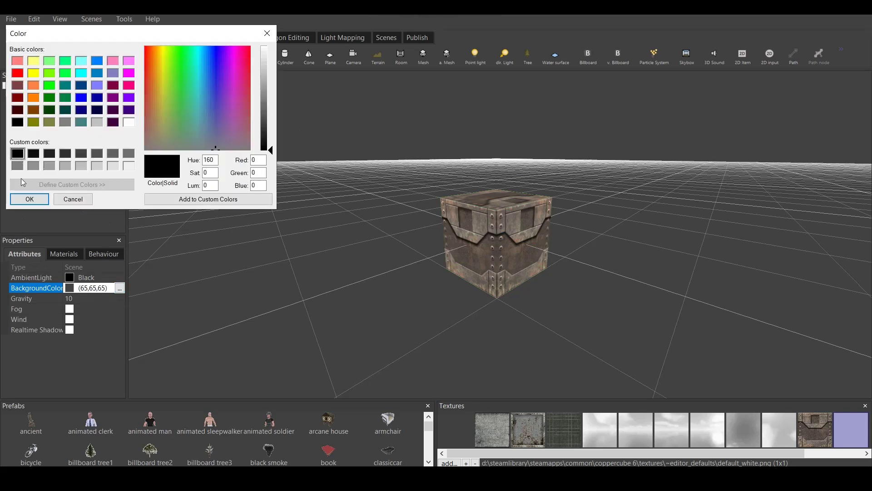
left_click(28, 200)
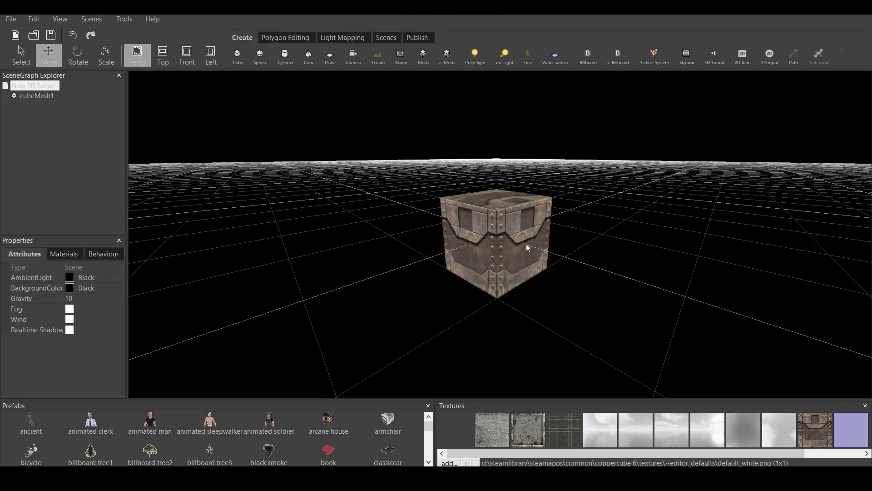
Select the crate cube and bring up its material settings.
right_click_drag(517, 234, 516, 235)
left_click(59, 254)
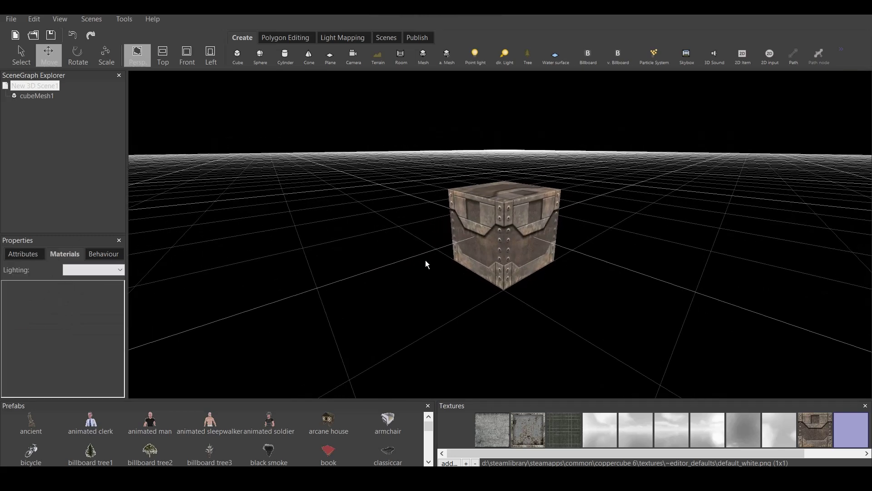
left_click(473, 236)
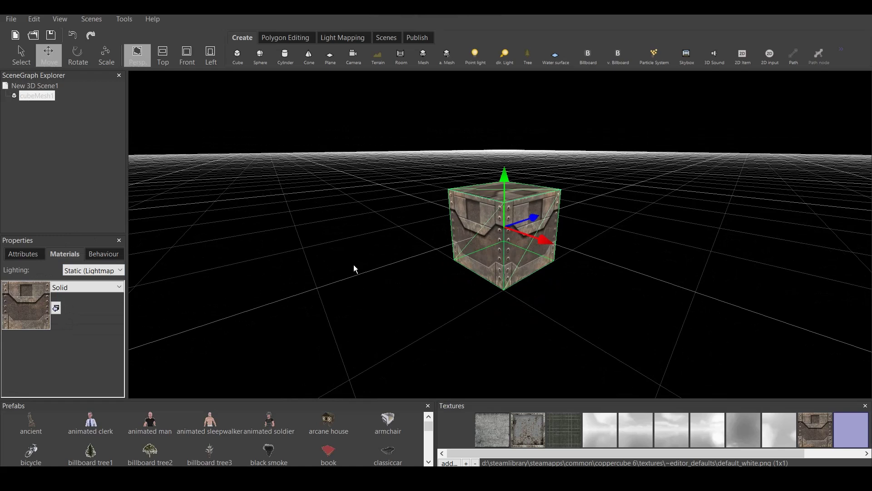
Uncheck BilinearFilter1 in the cube's Irrlicht material flags, then close the properties panel.
left_click(64, 20)
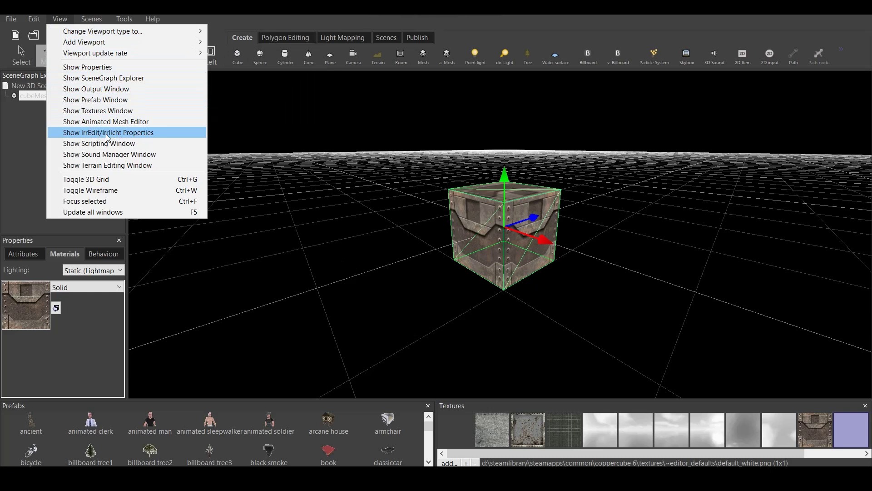
left_click(139, 135)
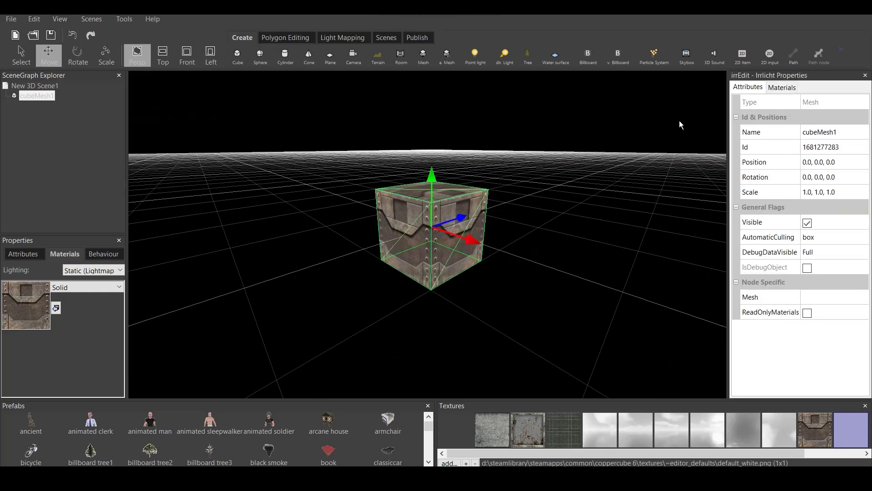
left_click(791, 90)
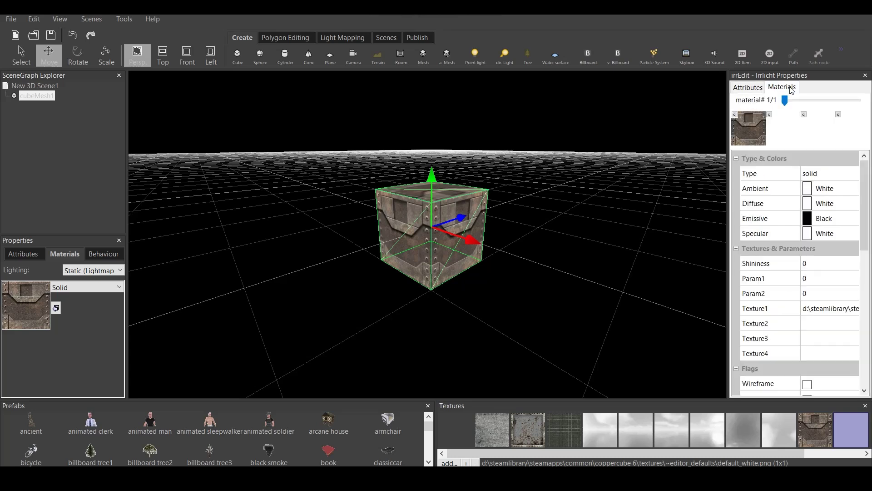
left_click_drag(864, 186, 860, 264)
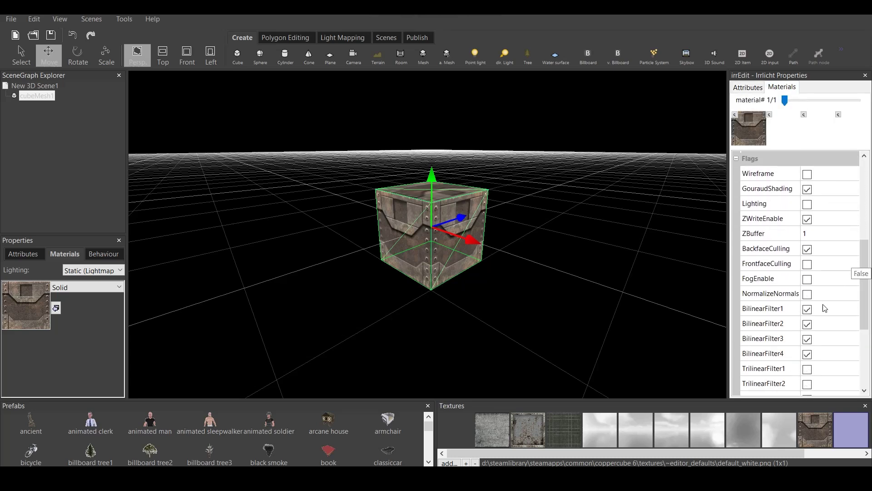
left_click(808, 310)
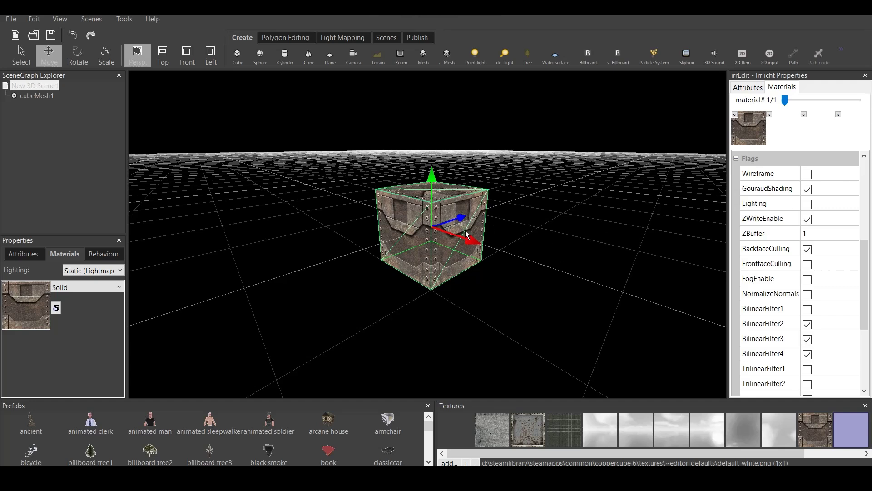
left_click(807, 311)
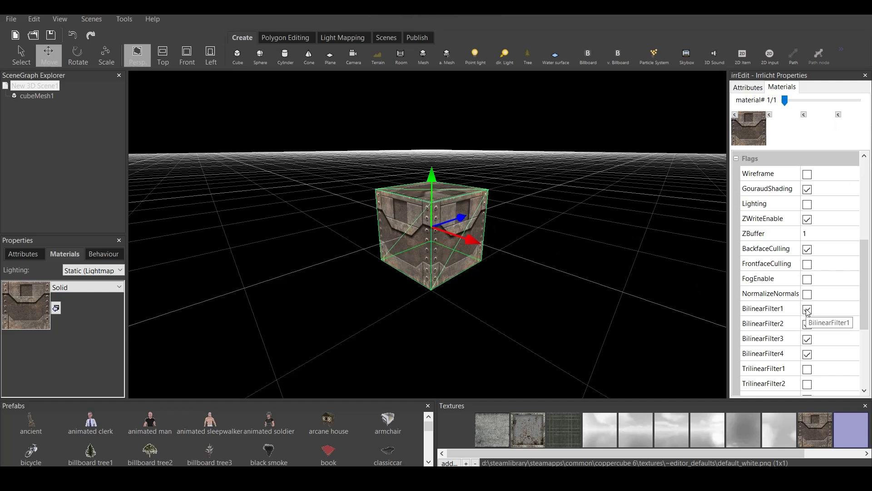
left_click(808, 311)
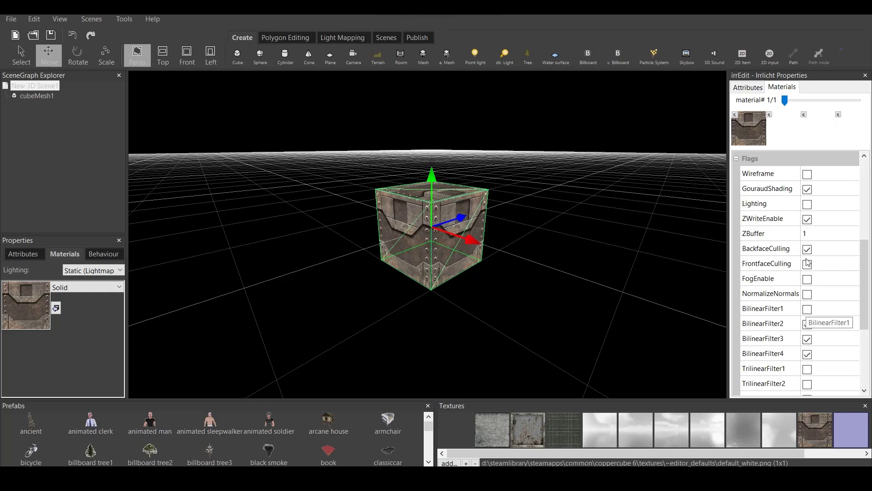
left_click(865, 75)
left_click(694, 217)
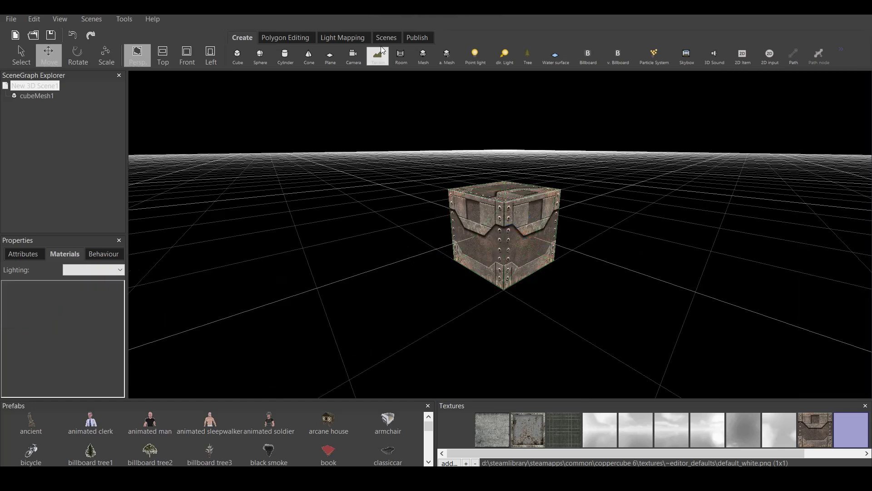
Test-run the scene as a Windows (.exe) app, then close the test window.
left_click(424, 40)
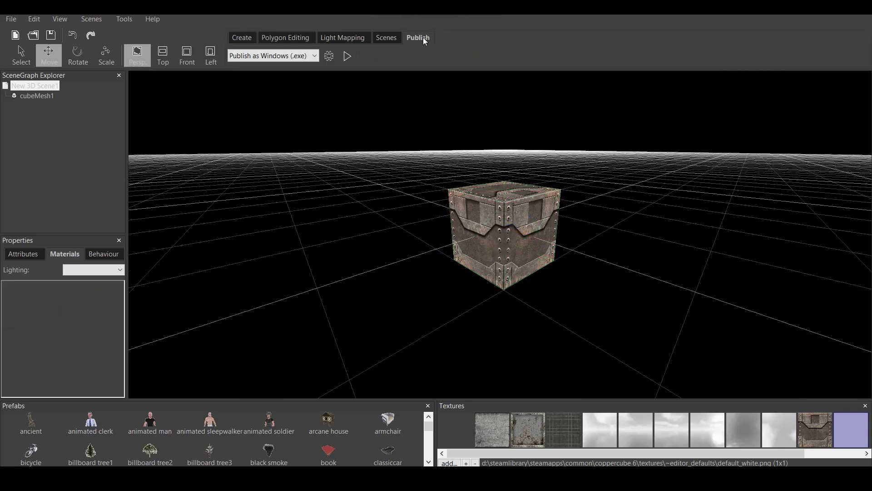
left_click(347, 58)
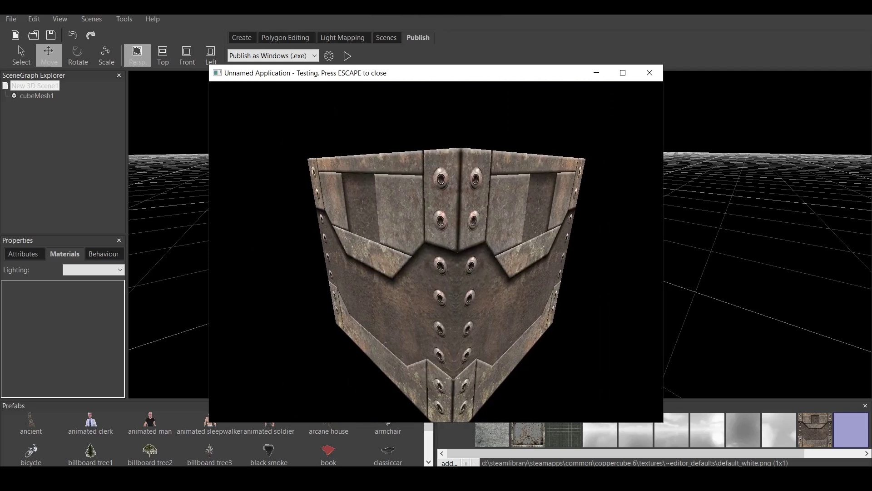
key("Escape")
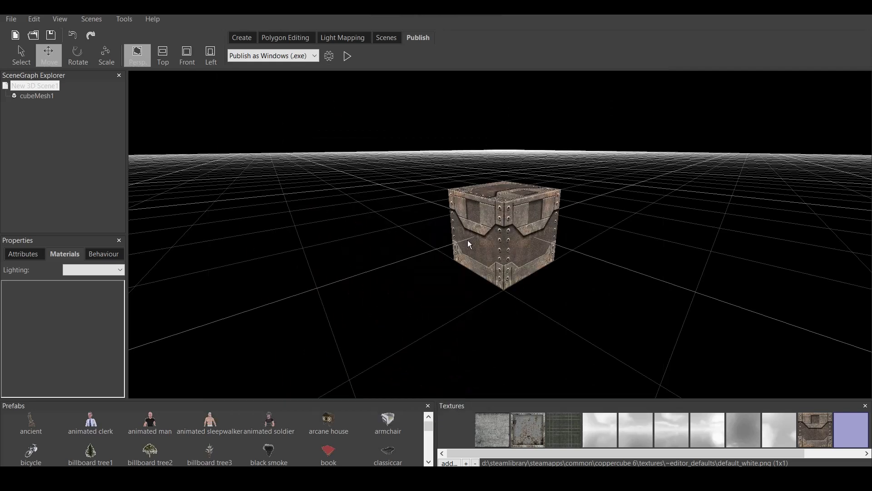
left_click(526, 227)
scroll(518, 240, "up", 2)
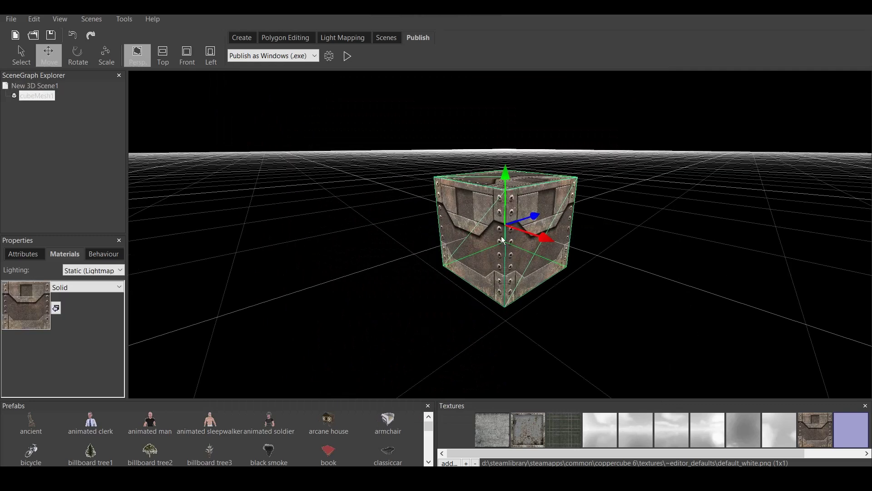
Add the PSX Shader scripted behaviour, with defaults DitherIntensity 3, ColorDepth 32, Jitter 0.1.
left_click(38, 86)
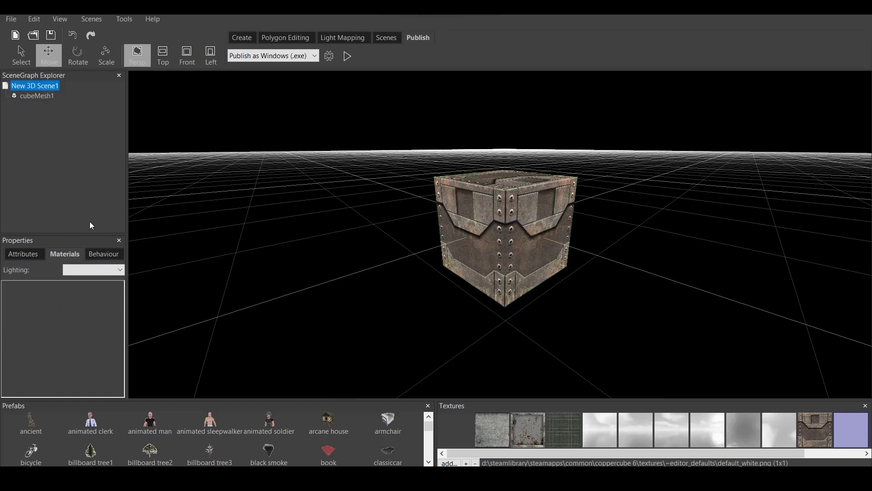
left_click(104, 255)
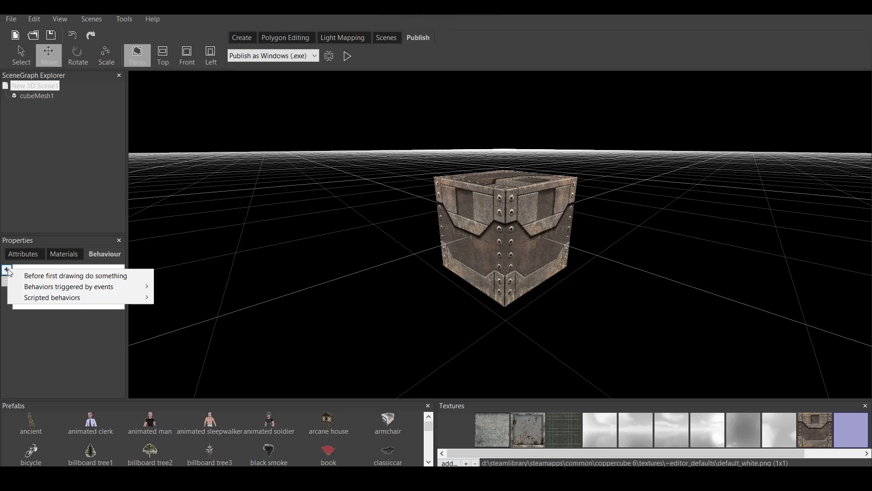
mouse_move(76, 298)
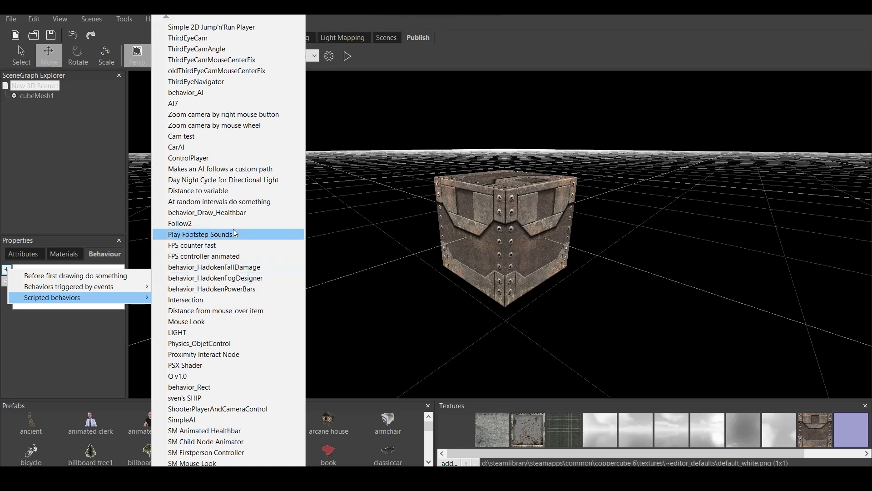
scroll(233, 228, "down", 6)
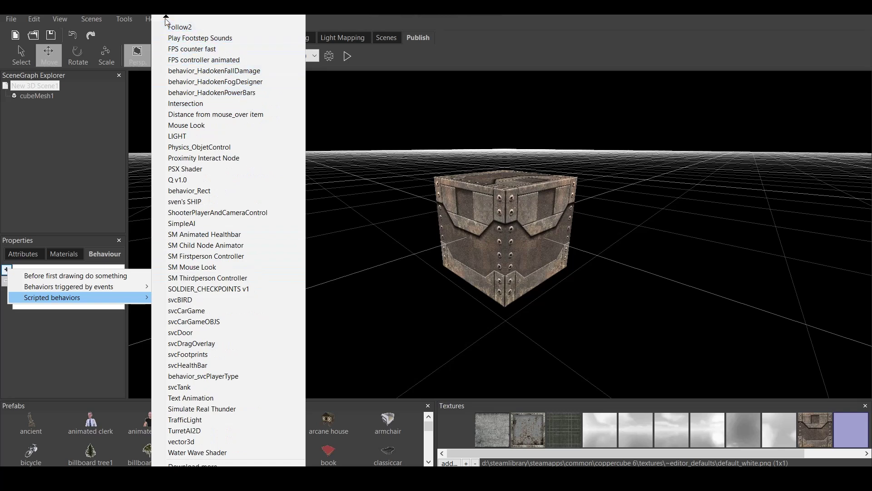
mouse_move(165, 18)
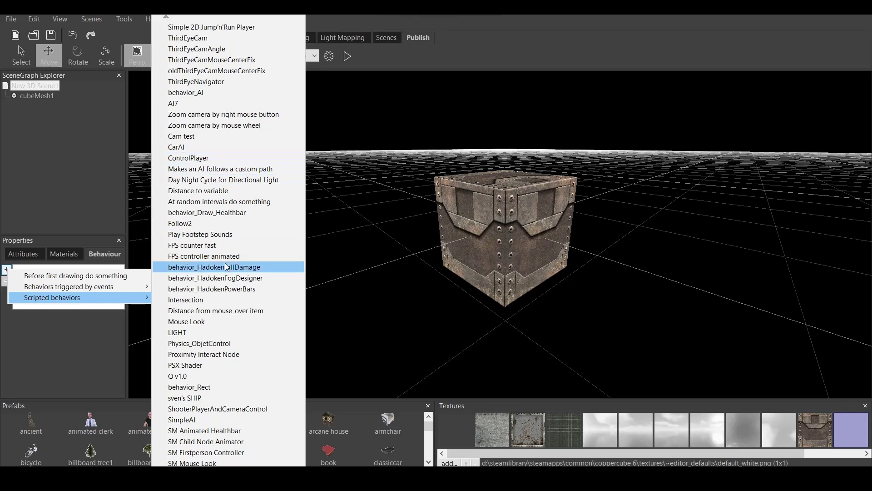
left_click(184, 365)
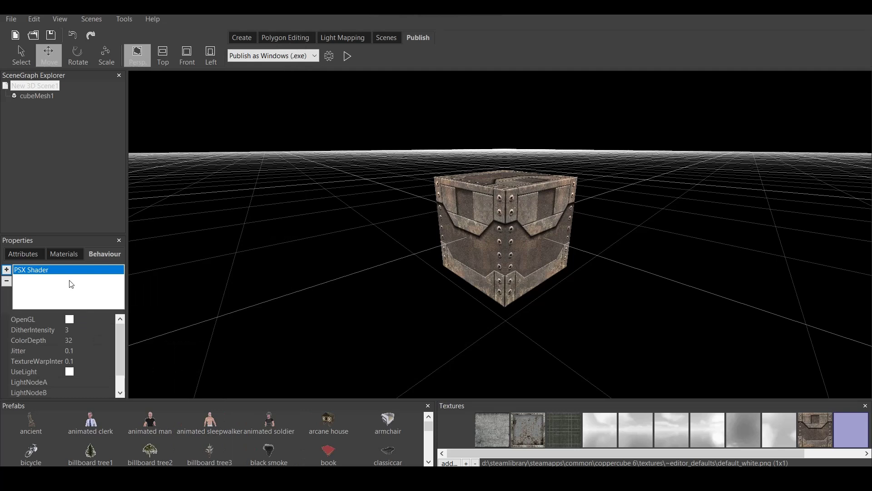
Add a 'Before first drawing do something' behaviour with AlsoOnReload ticked.
left_click(6, 269)
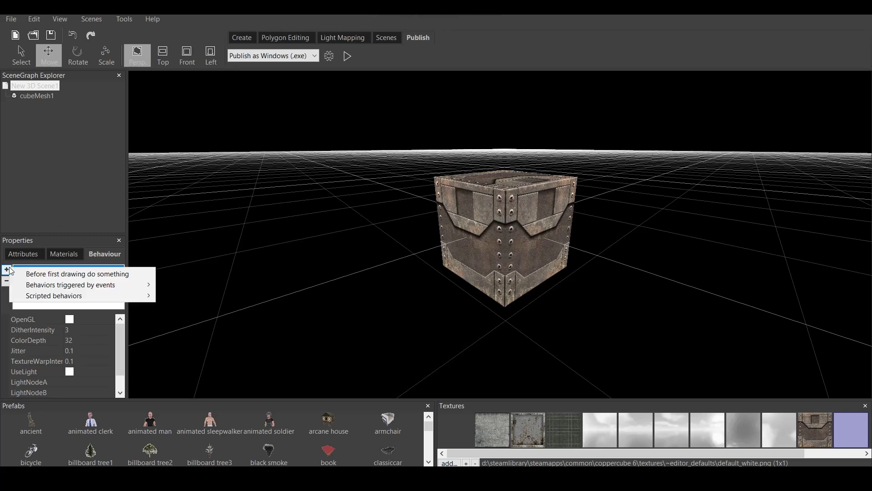
left_click(74, 274)
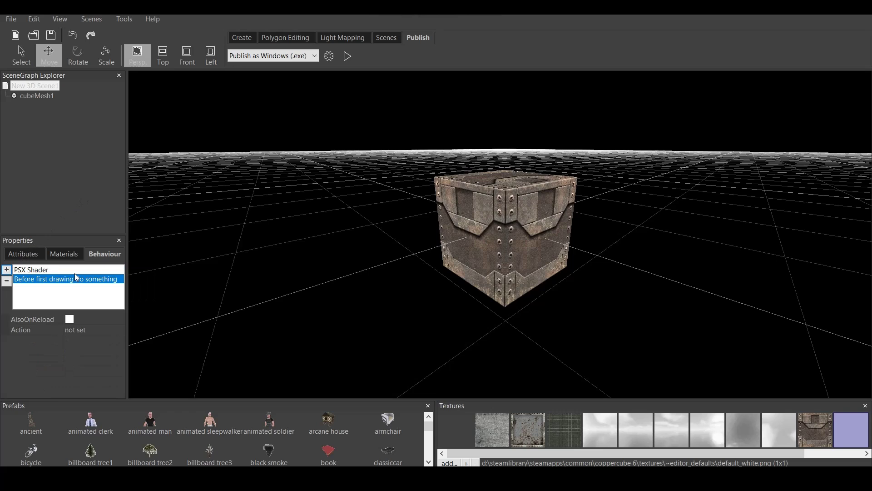
left_click(71, 320)
Set its action to the scripted PSX Shader action targeting cubeMesh1.
left_click(118, 331)
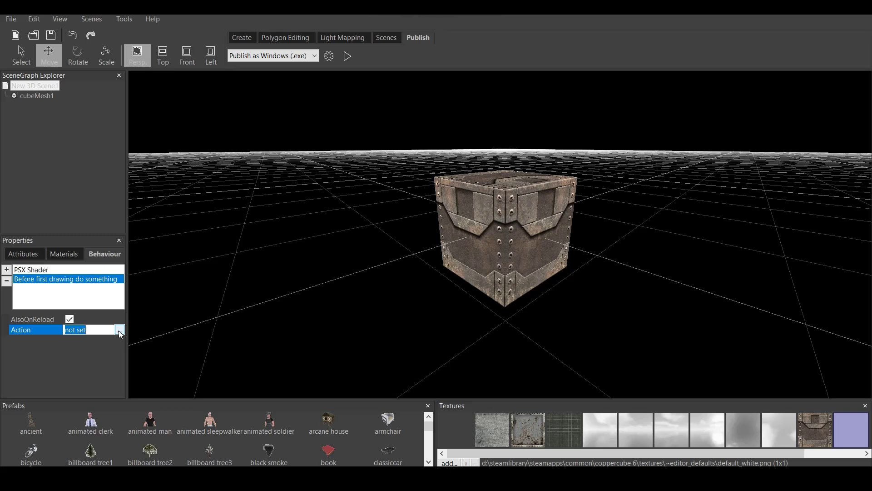
left_click(118, 330)
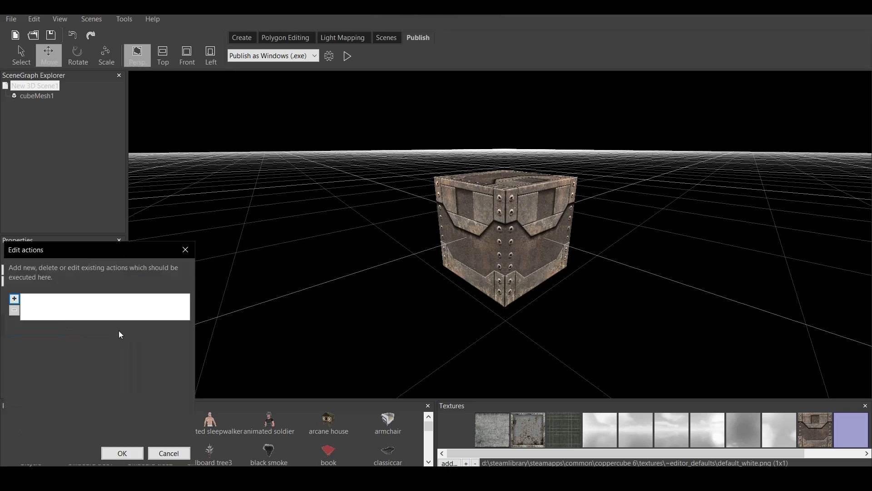
left_click(14, 299)
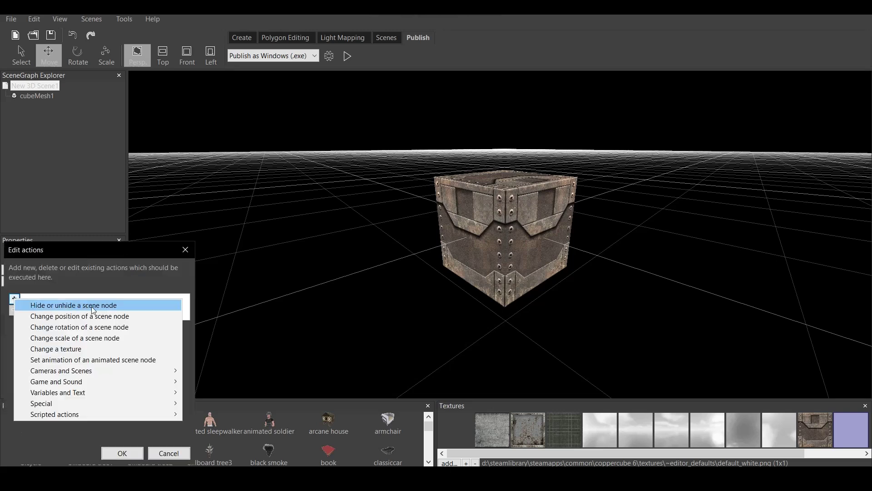
mouse_move(67, 419)
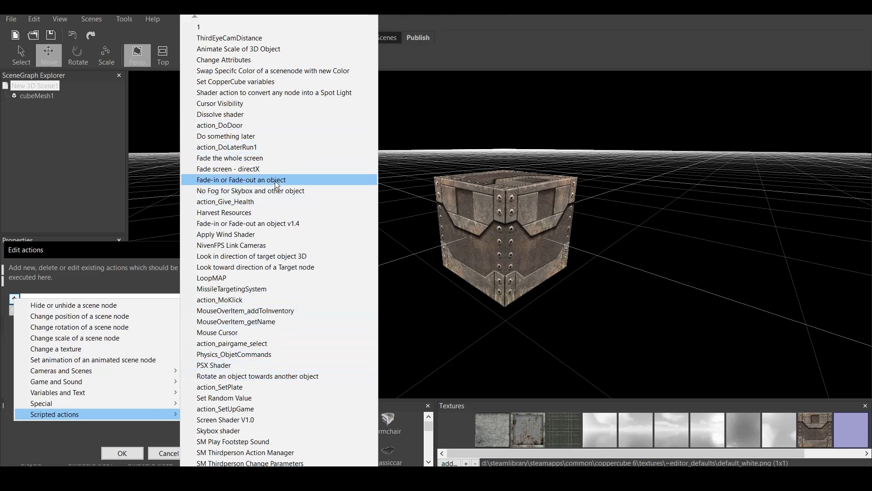
left_click(221, 368)
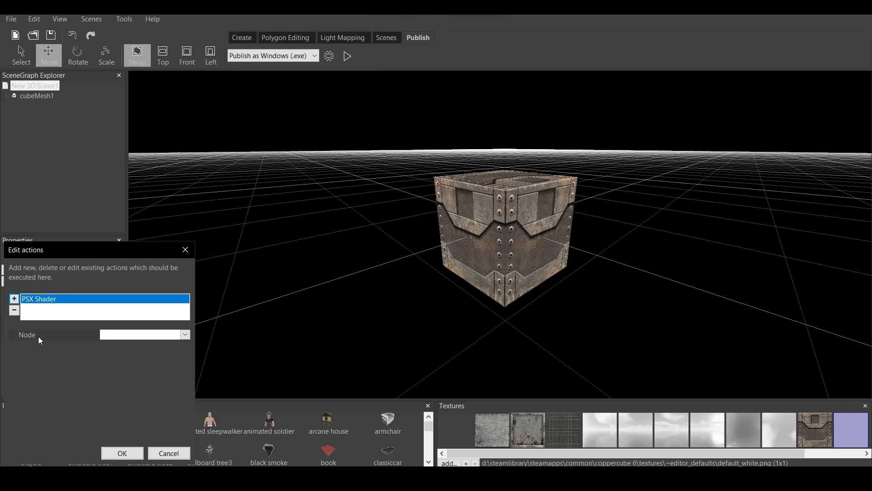
left_click(185, 336)
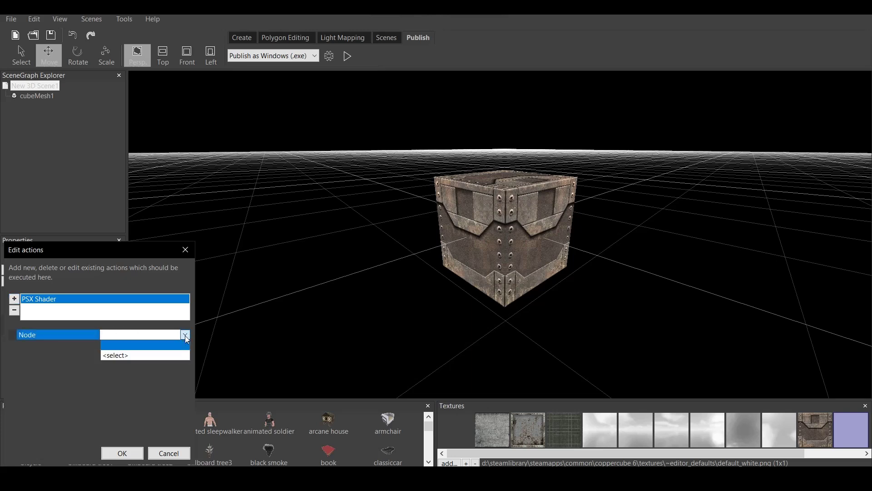
left_click(128, 359)
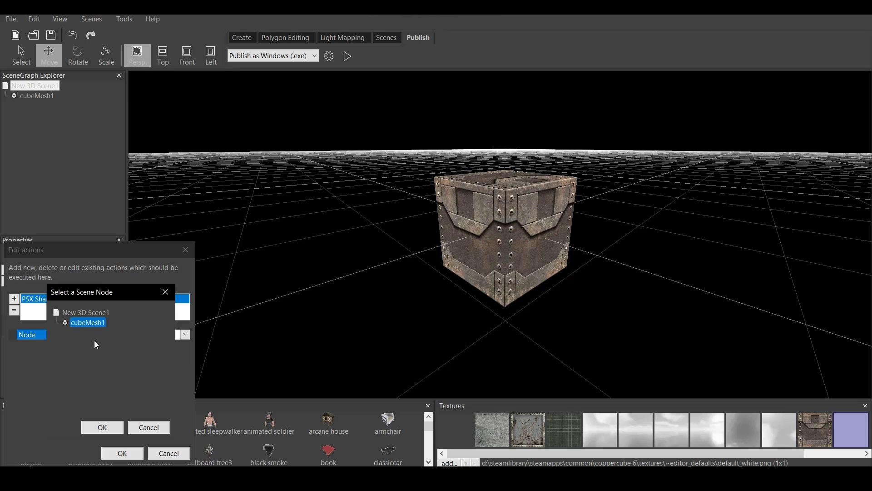
left_click(103, 427)
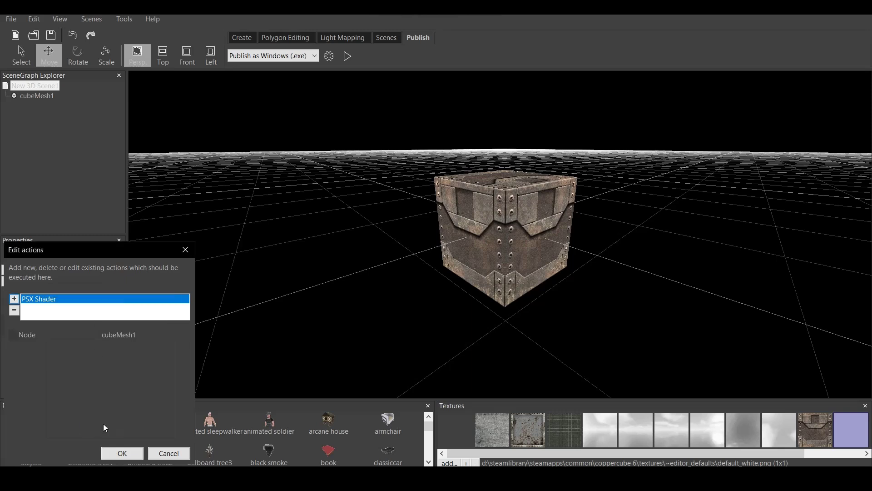
left_click(120, 452)
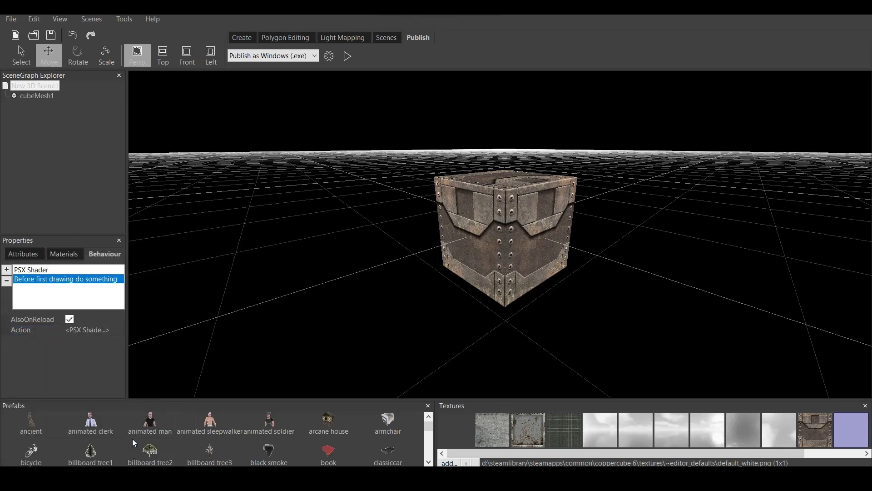
Test-run the shaded crate, show the PSX Shader behaviour's settings, and test-run again.
left_click(347, 56)
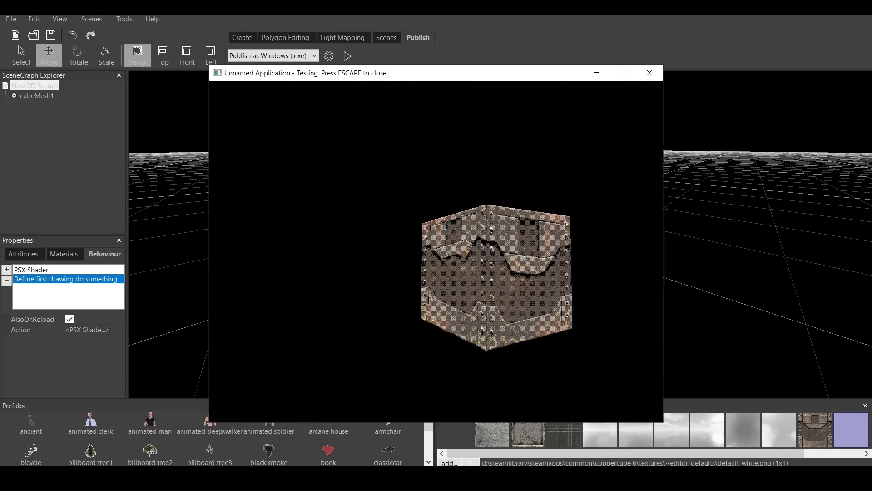
key("Escape")
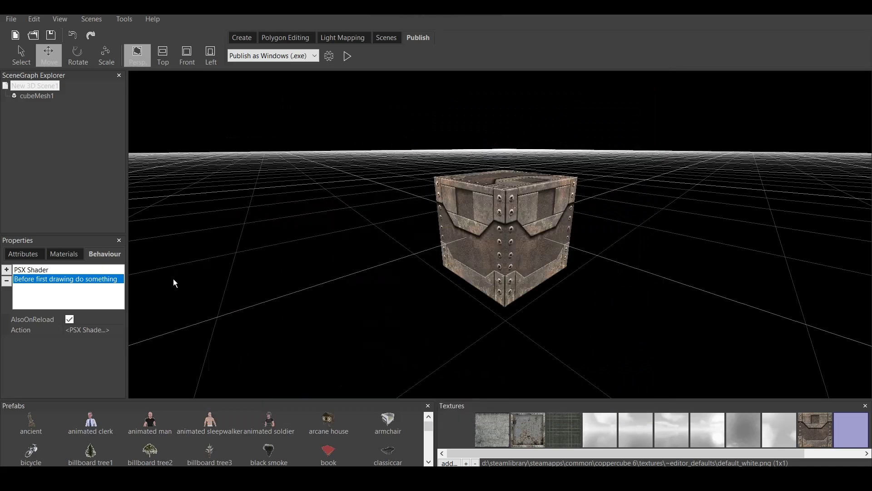
left_click(40, 271)
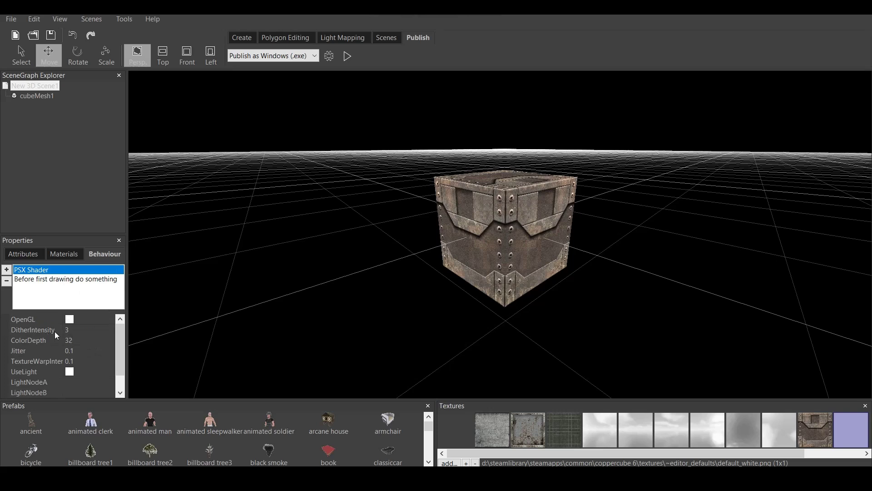
scroll(530, 217, "up", 3)
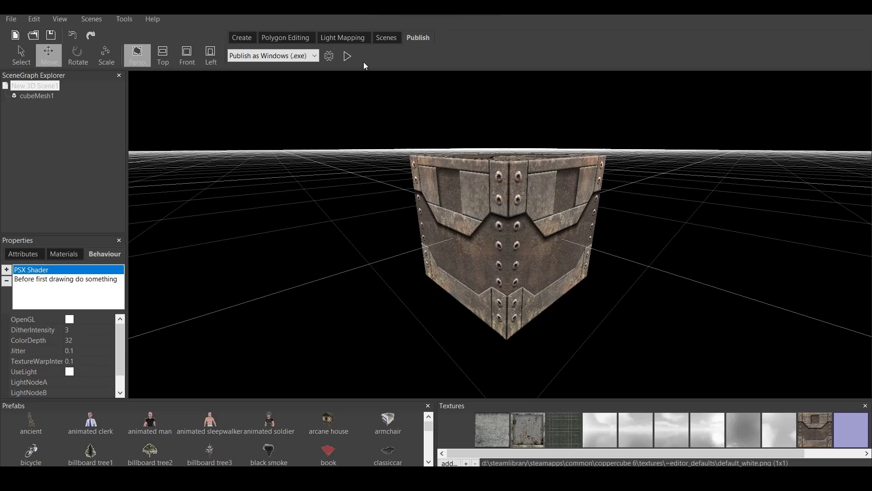
left_click(348, 58)
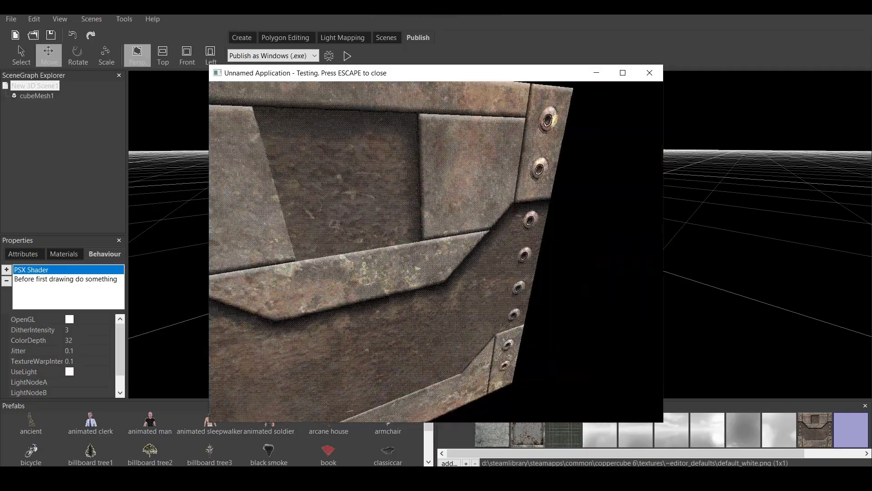
key("Escape")
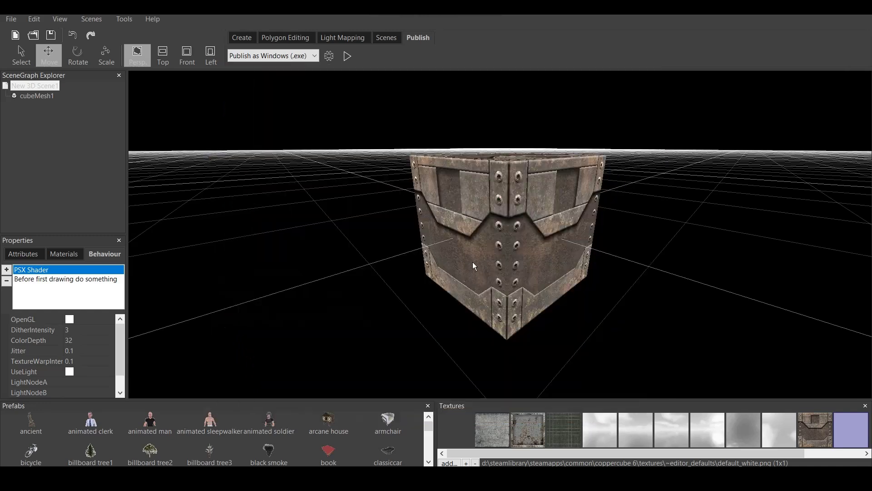
Change the PSX Shader ColorDepth to 10 and preview it in a test run.
left_click(83, 342)
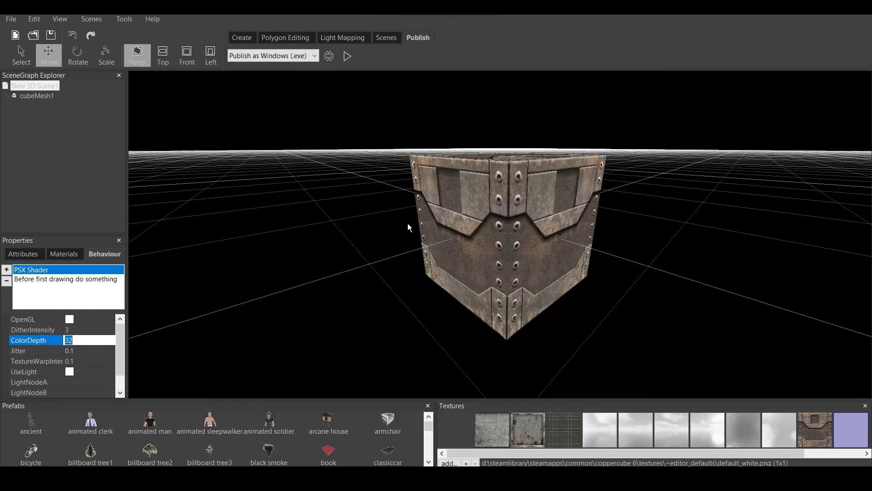
scroll(480, 245, "down", 3)
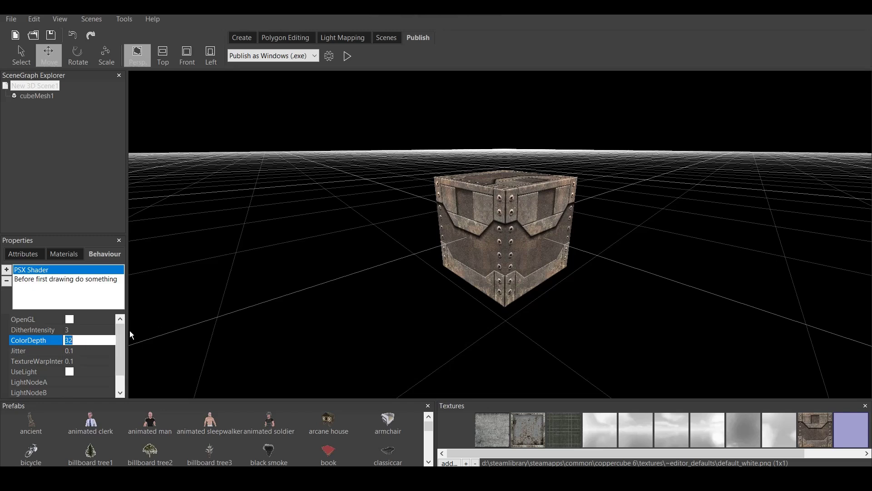
type("10")
key("Return")
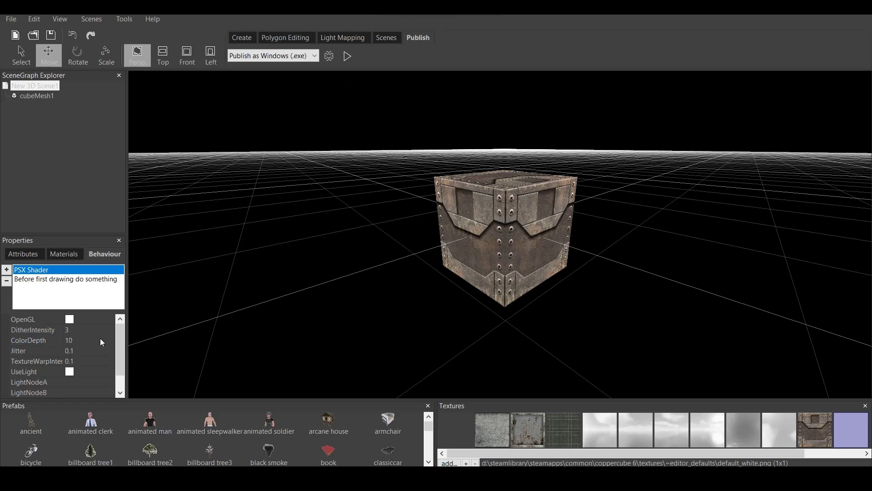
left_click(348, 55)
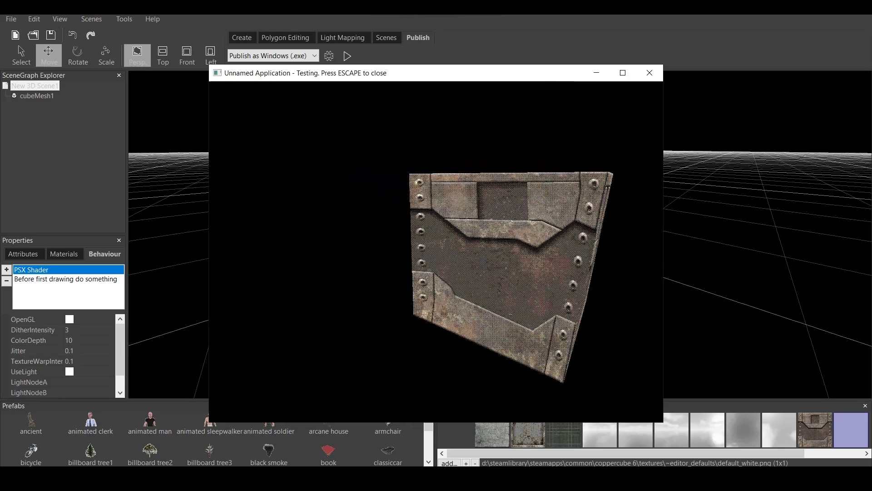
key("Escape")
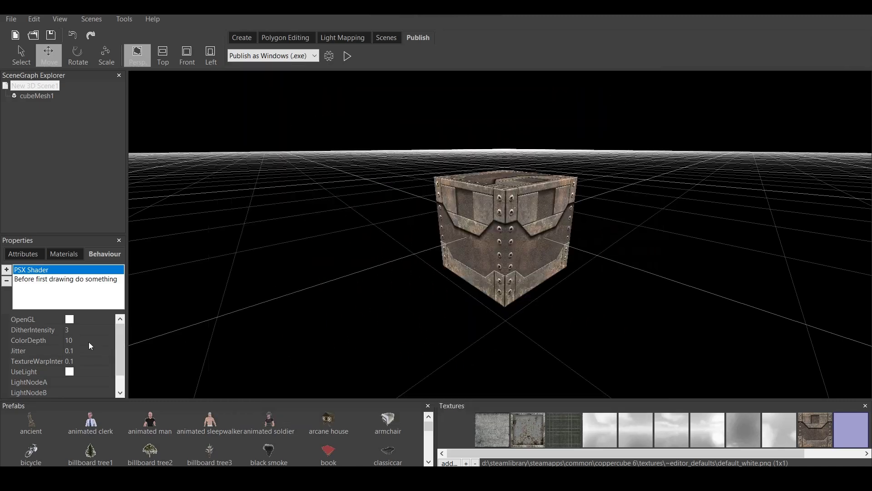
Set the PSX Shader Jitter to 0.0008 and preview it in a test run.
left_click(83, 351)
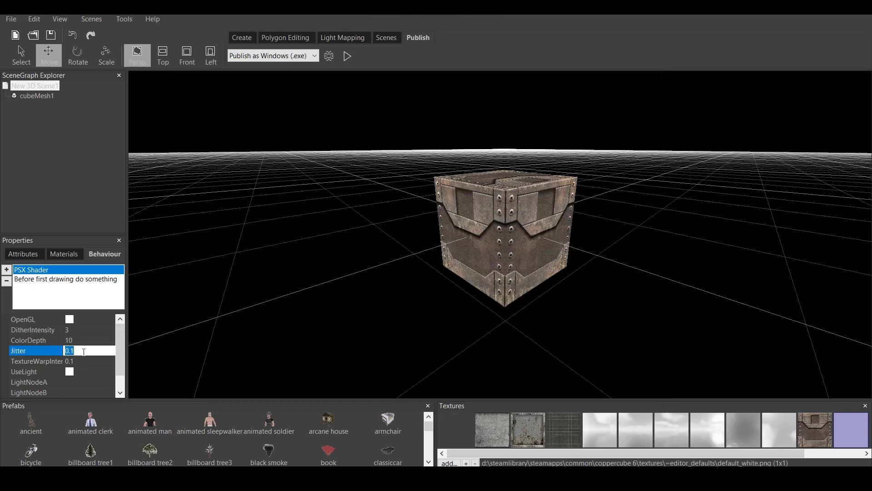
left_click(84, 351)
key("BackSpace")
type("0")
type("008")
key("Return")
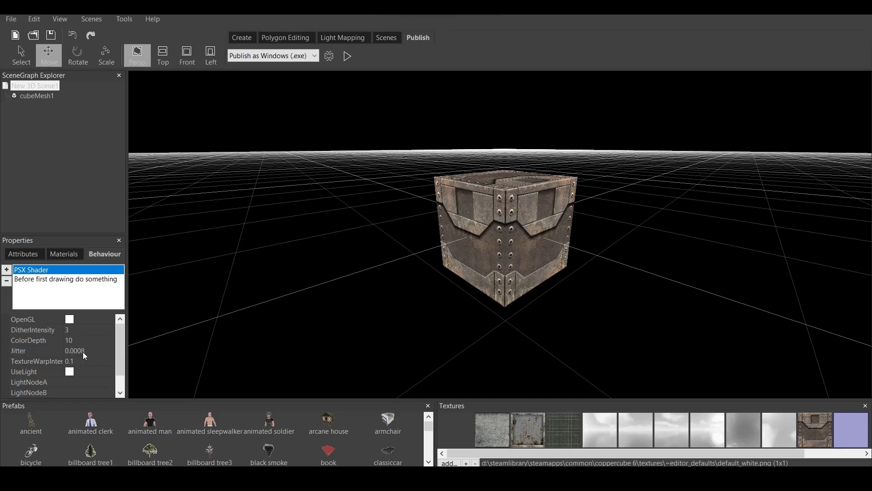
left_click(347, 55)
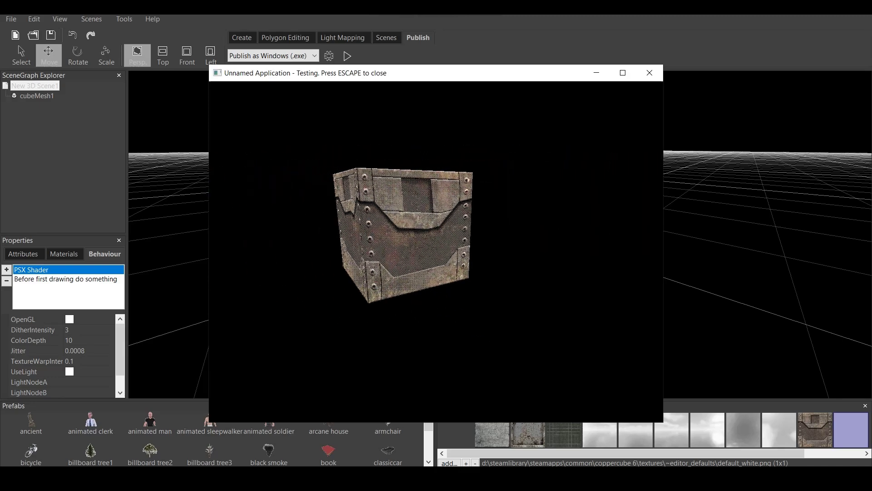
key("Escape")
Set TextureWarpIntensity to 0.0008 and preview it in a test run.
left_click(68, 361)
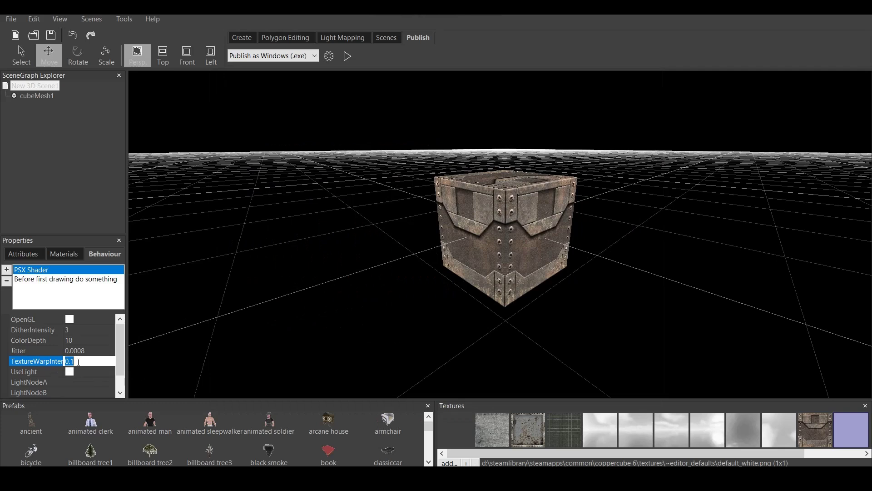
type("0.0008")
key("Return")
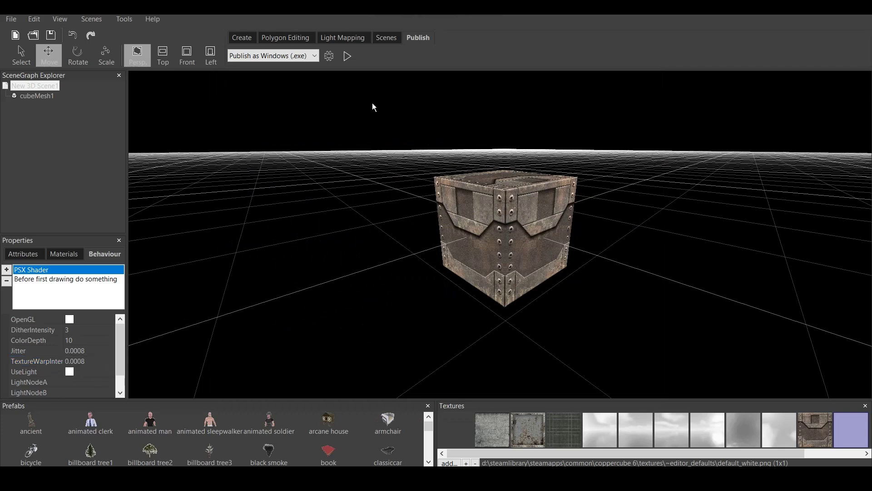
left_click(344, 56)
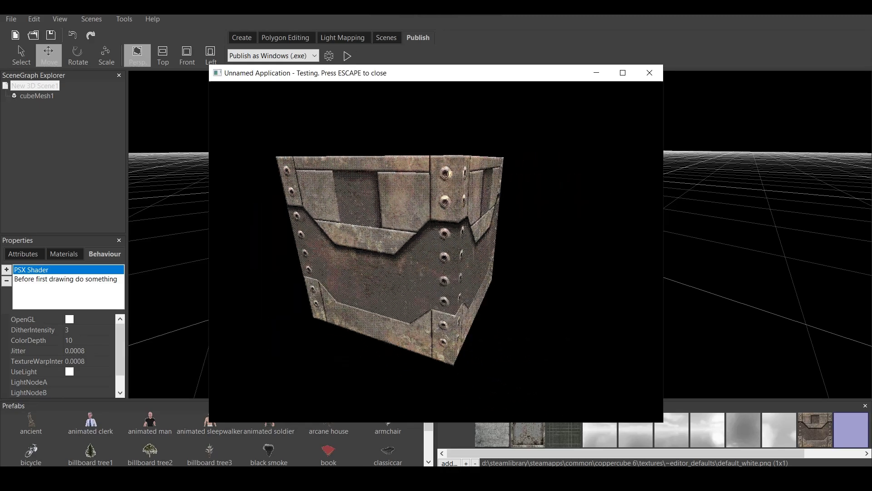
key("Escape")
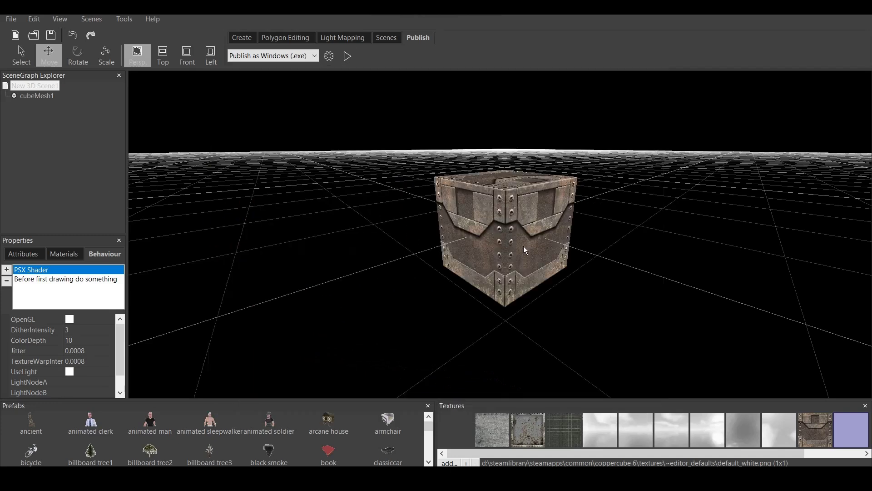
Select the crate cube and inspect its material settings.
scroll(577, 269, "down", 3)
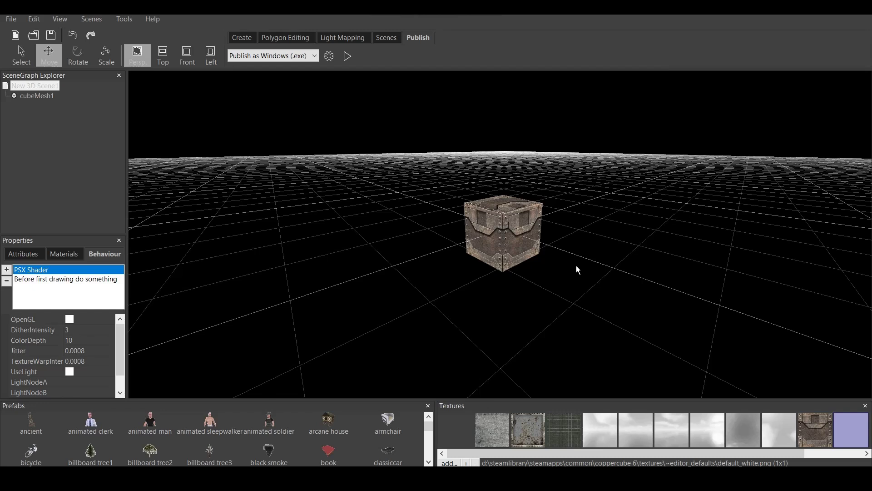
scroll(560, 268, "up", 1)
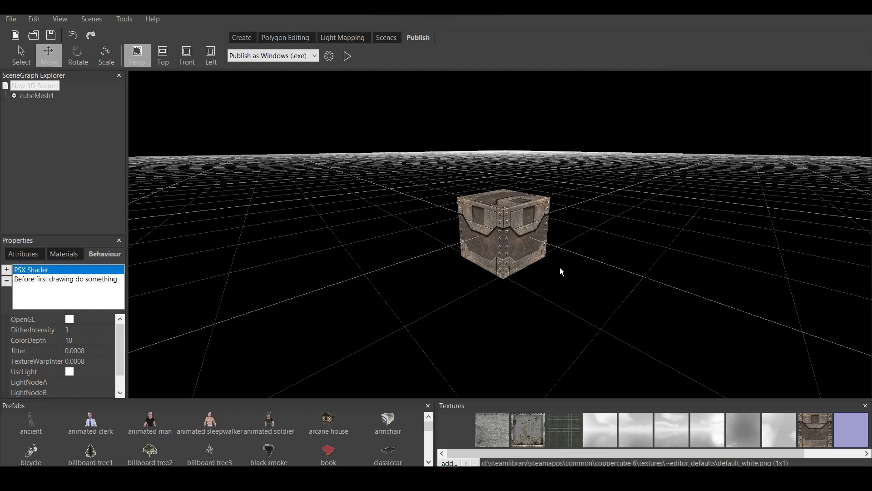
scroll(560, 268, "up", 2)
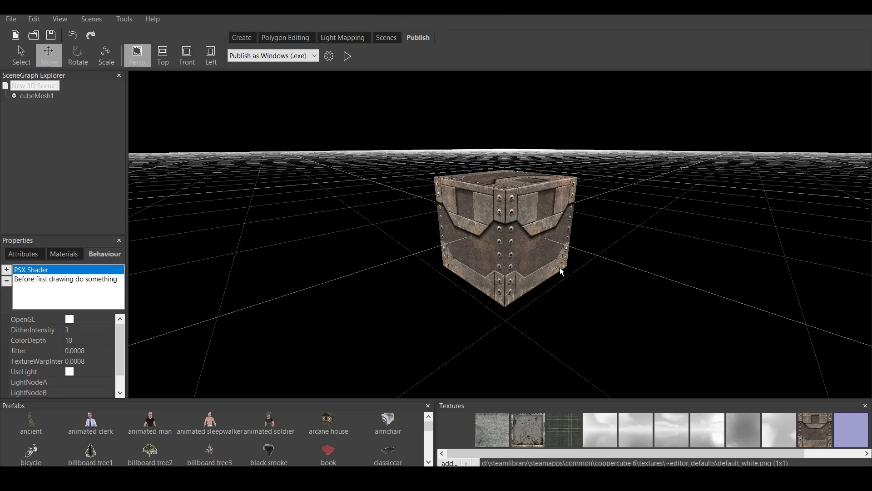
left_click(489, 222)
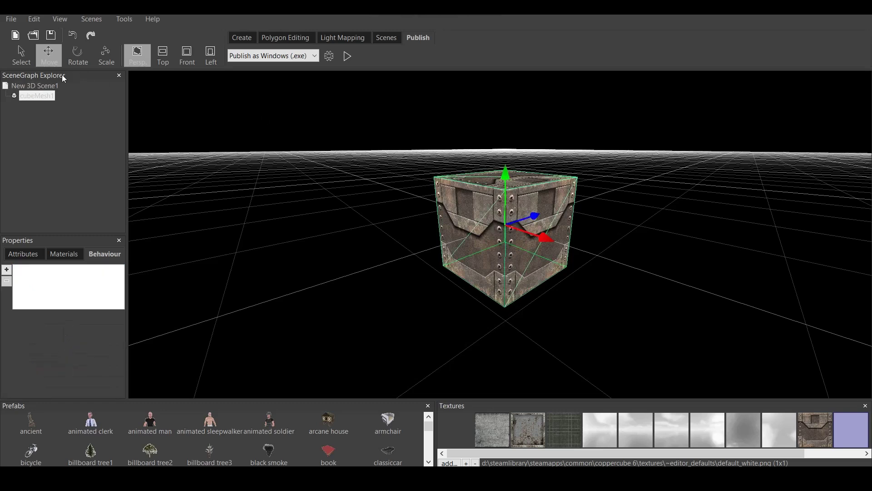
left_click(50, 86)
left_click(493, 229)
left_click(45, 87)
scroll(557, 233, "up", 5)
left_click(572, 221)
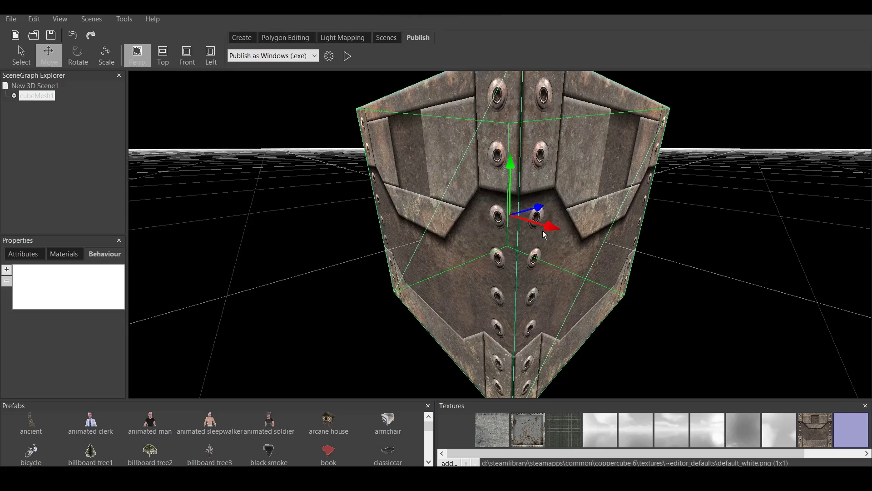
scroll(562, 273, "down", 5)
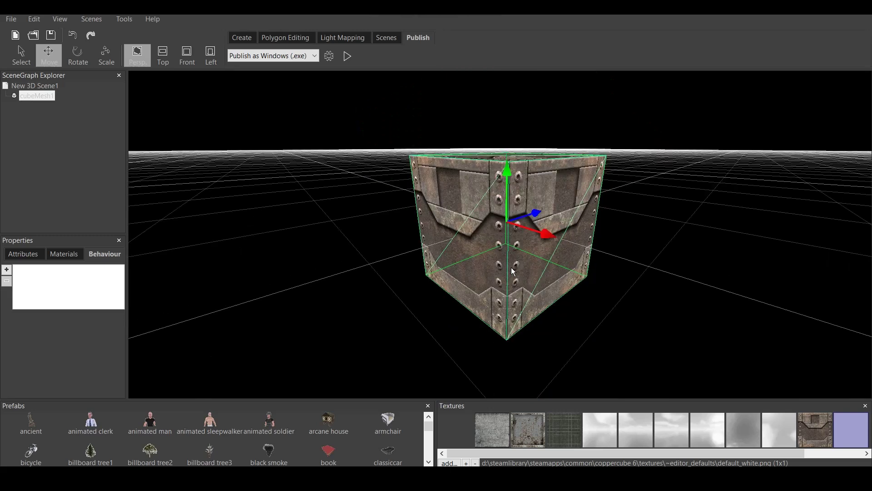
left_click(74, 253)
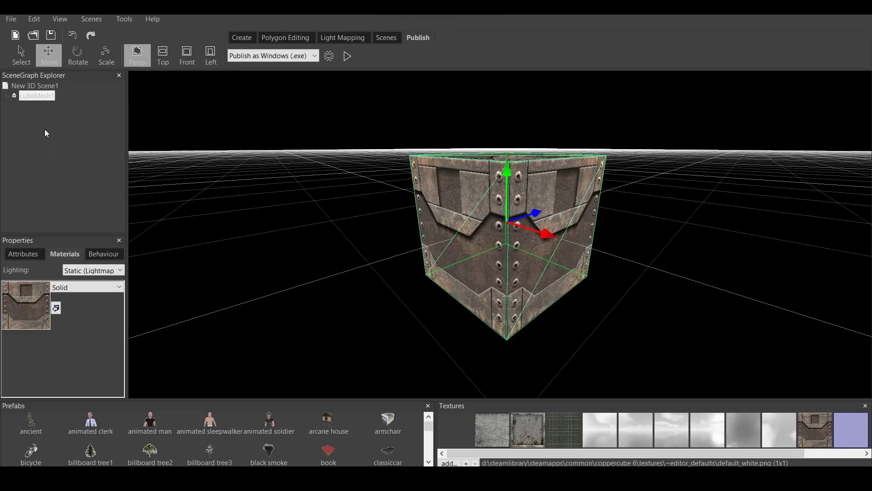
Review the scene's PSX Shader properties, test-run again, and show the Create tools.
left_click(44, 86)
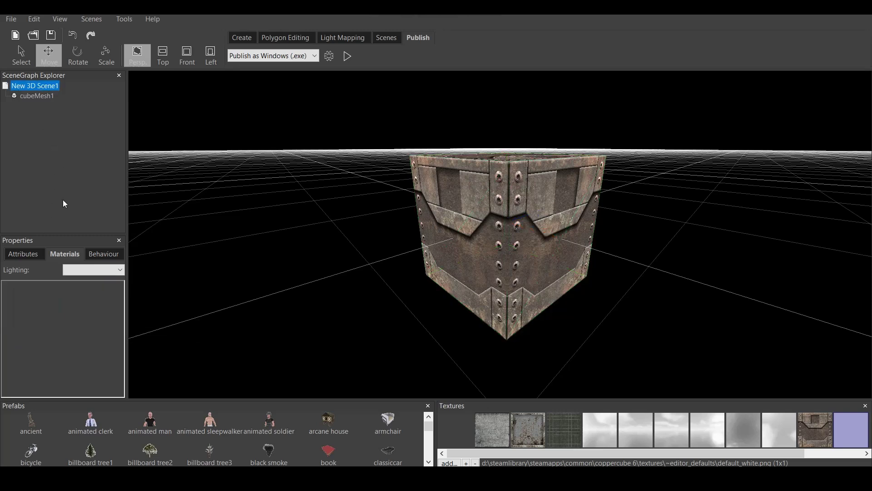
left_click(107, 254)
left_click(35, 272)
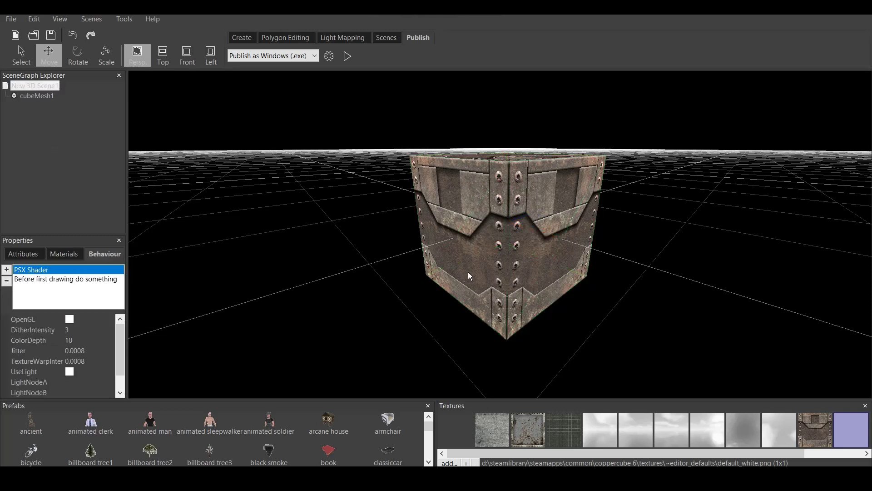
left_click(347, 57)
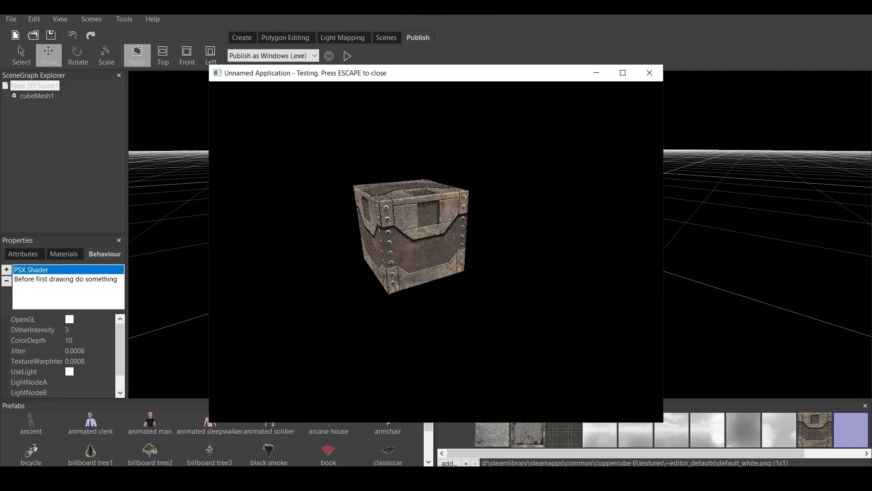
key("Escape")
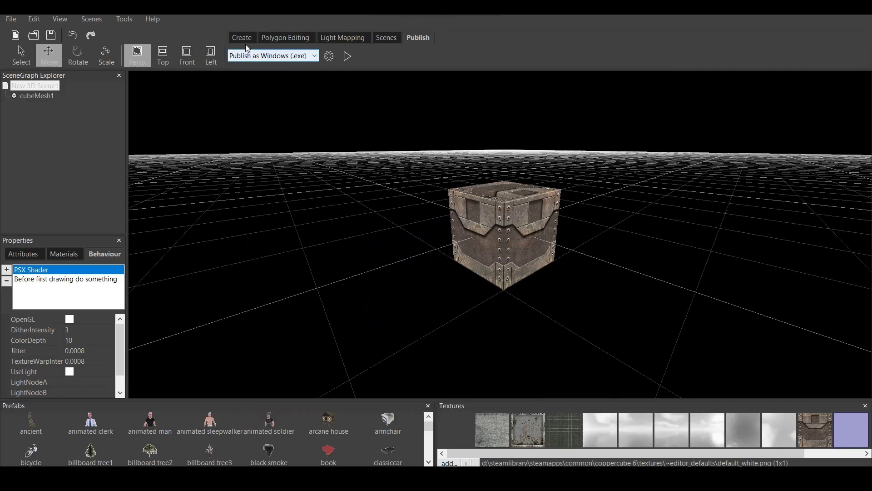
left_click(241, 37)
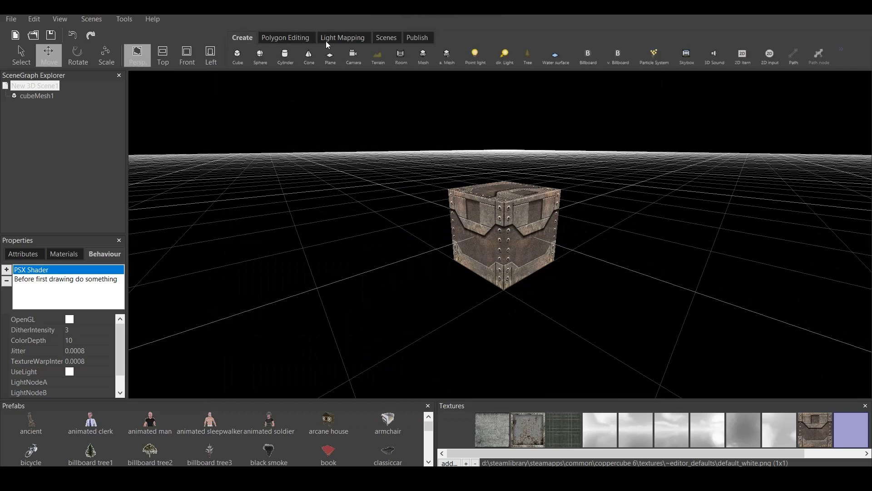
Create room Mesh1 with stone-brick walls, rocky floor and a flat textured ceiling.
left_click(400, 55)
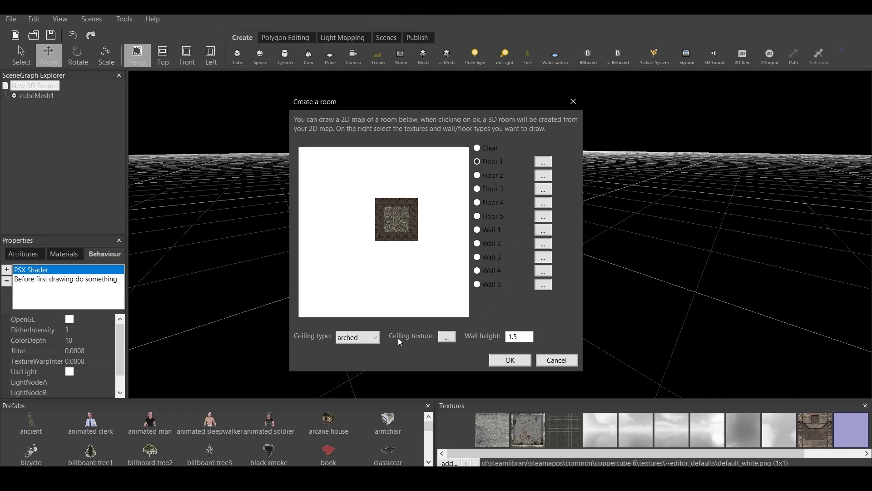
left_click(364, 337)
left_click(352, 356)
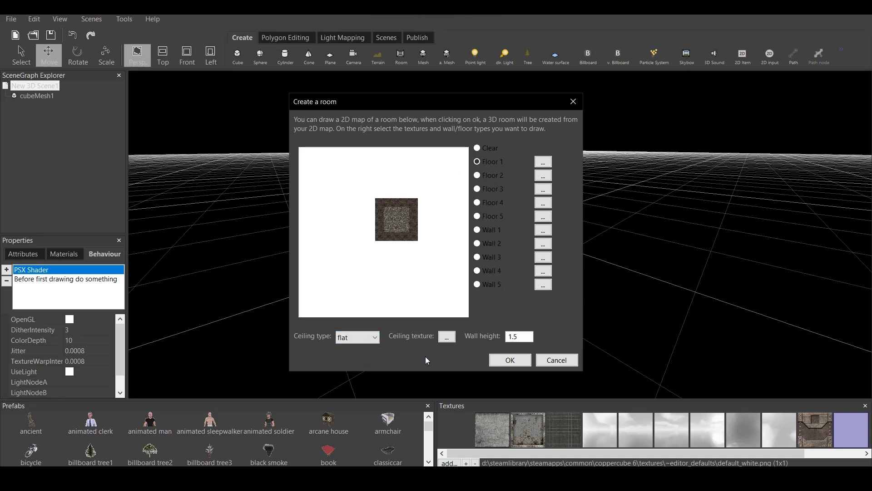
left_click(447, 337)
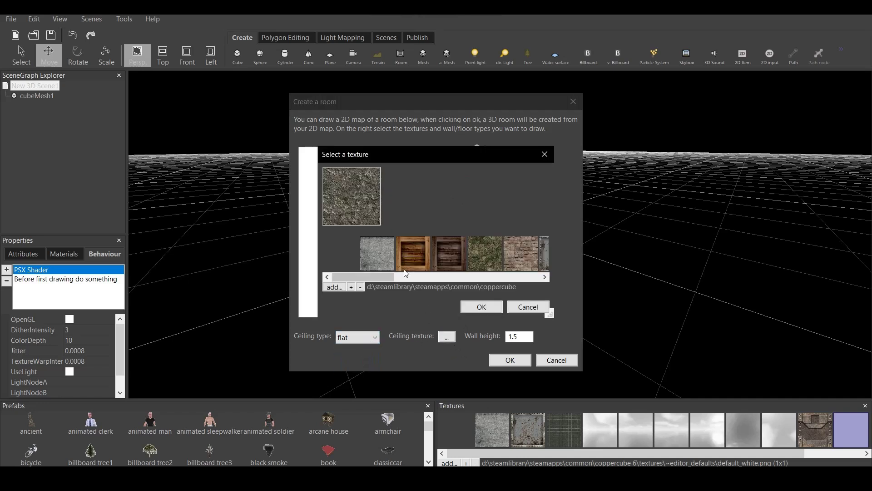
left_click(474, 308)
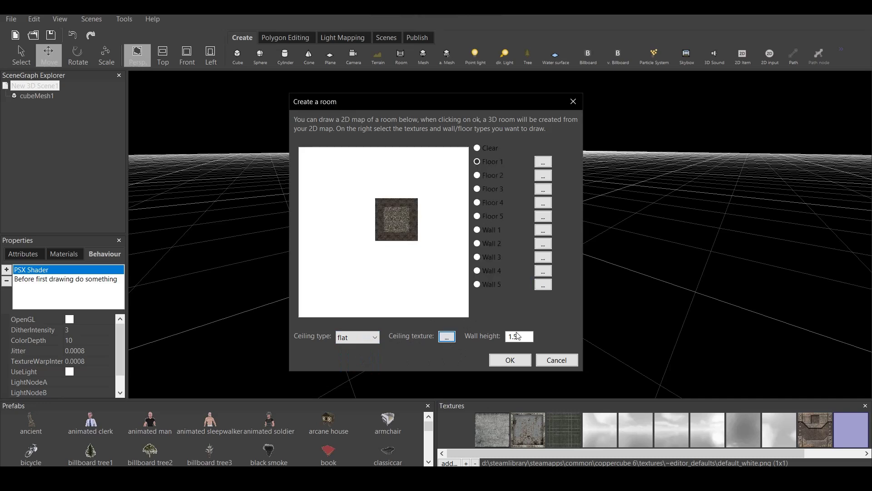
left_click(510, 360)
scroll(586, 272, "down", 5)
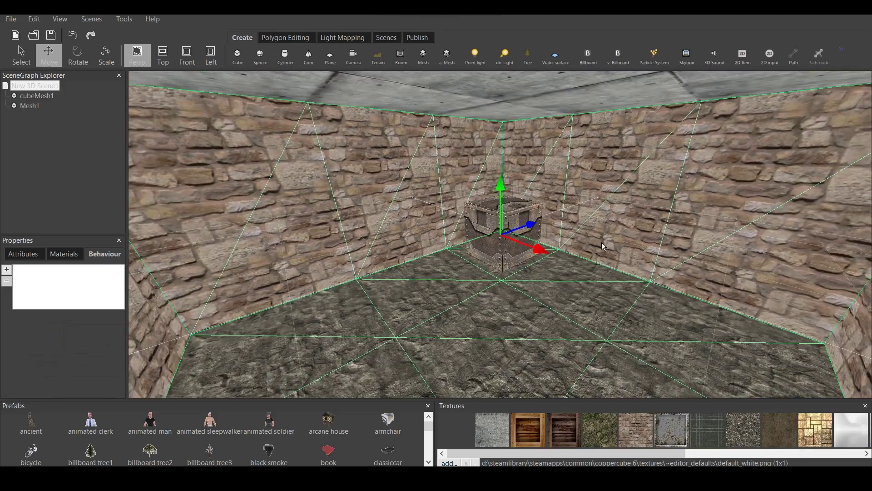
Select Mesh1 and toggle Double sided material in its first material's advanced settings.
left_click(28, 106)
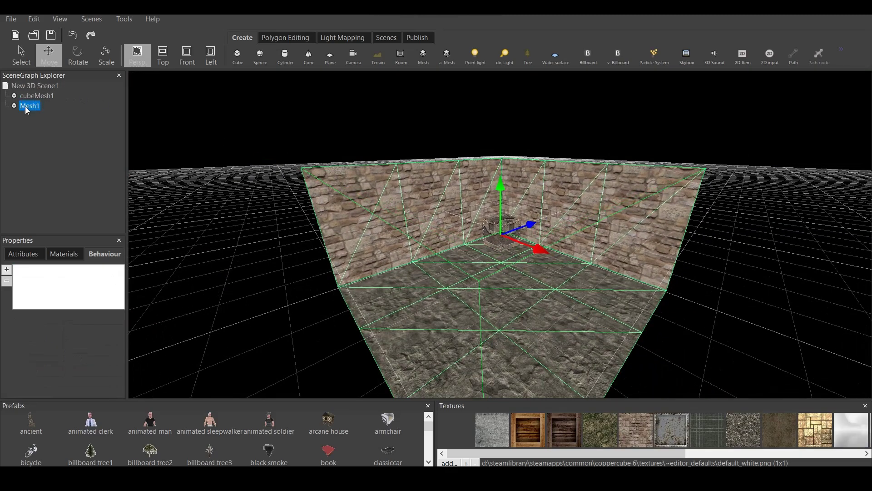
left_click(58, 255)
left_click(80, 287)
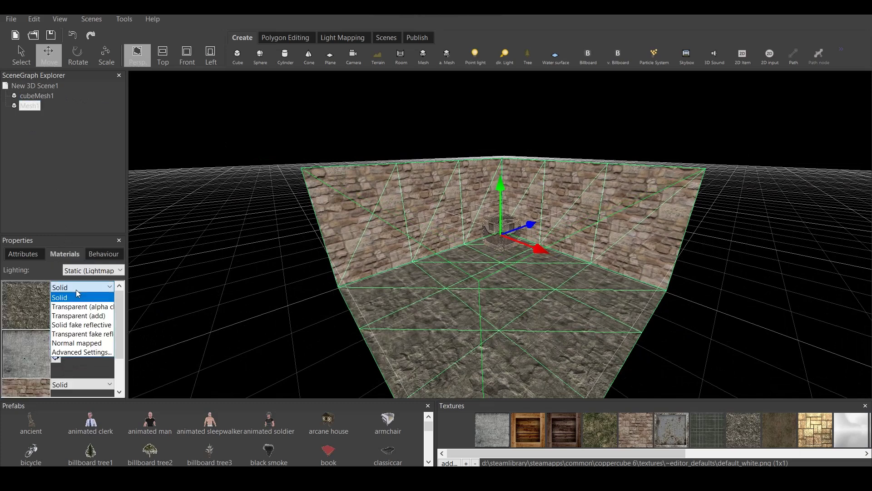
left_click(81, 353)
left_click(15, 329)
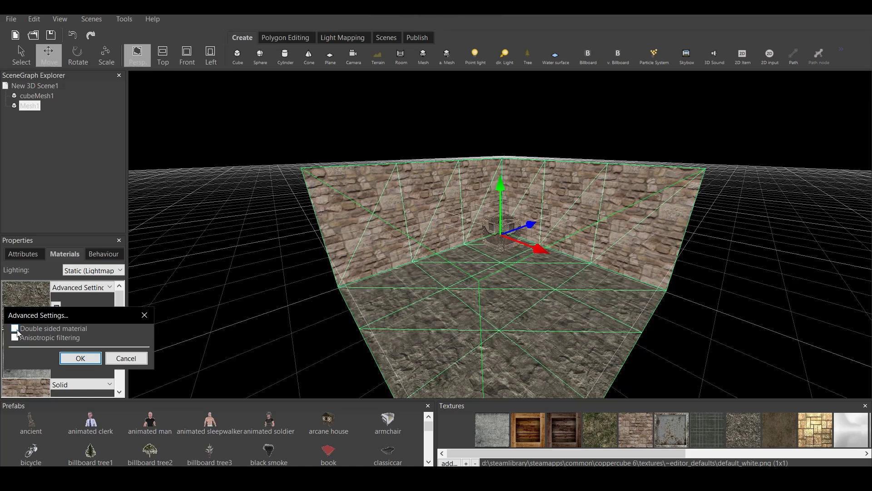
left_click(81, 358)
left_click(80, 288)
left_click(81, 399)
left_click(15, 328)
left_click(80, 359)
Make the next room material double-sided too, then bring up the Publish options.
scroll(73, 339, "down", 3)
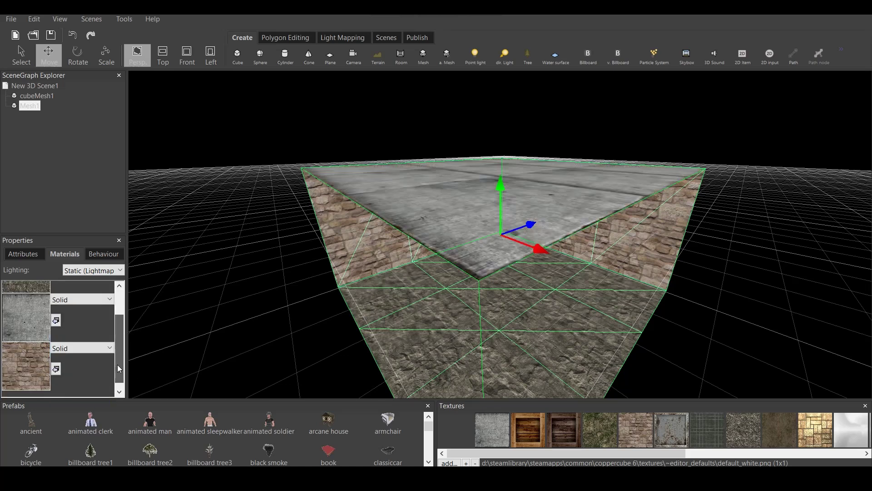
left_click(73, 339)
left_click(76, 402)
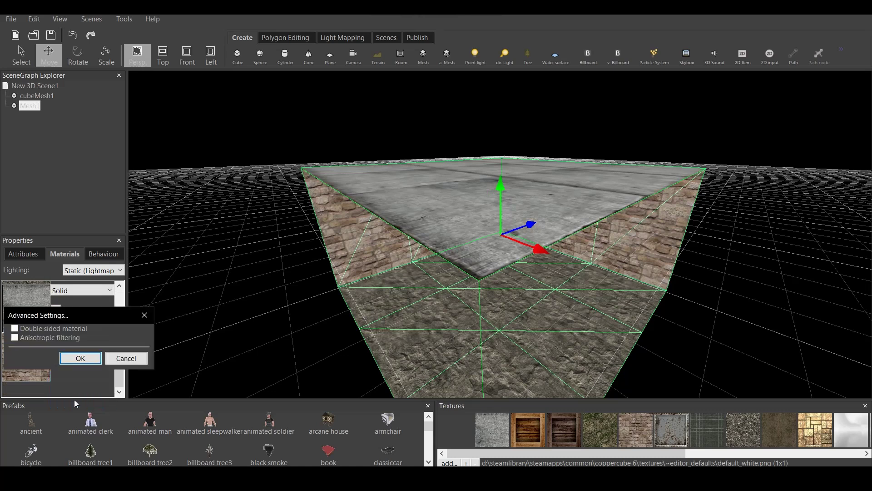
left_click(15, 329)
left_click(81, 359)
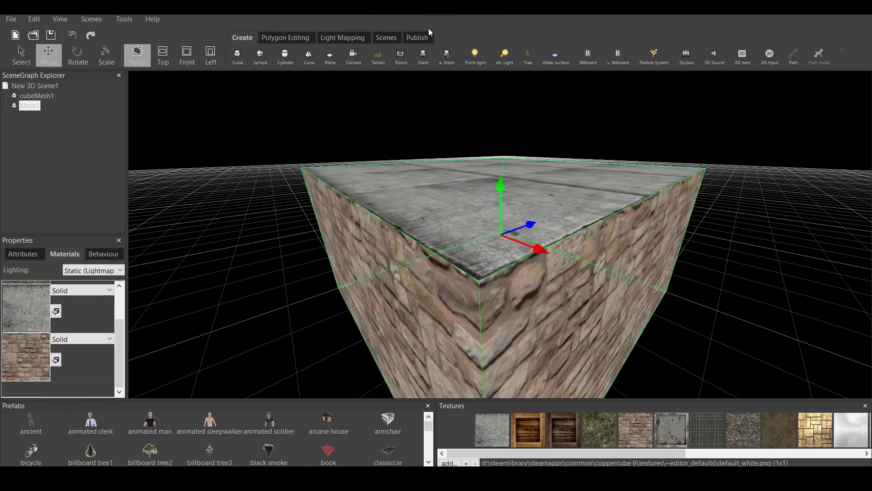
left_click(417, 37)
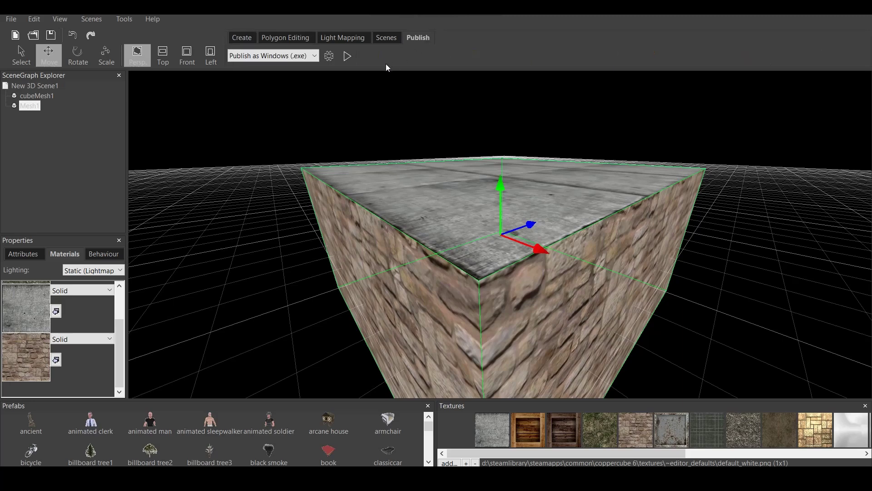
left_click(348, 56)
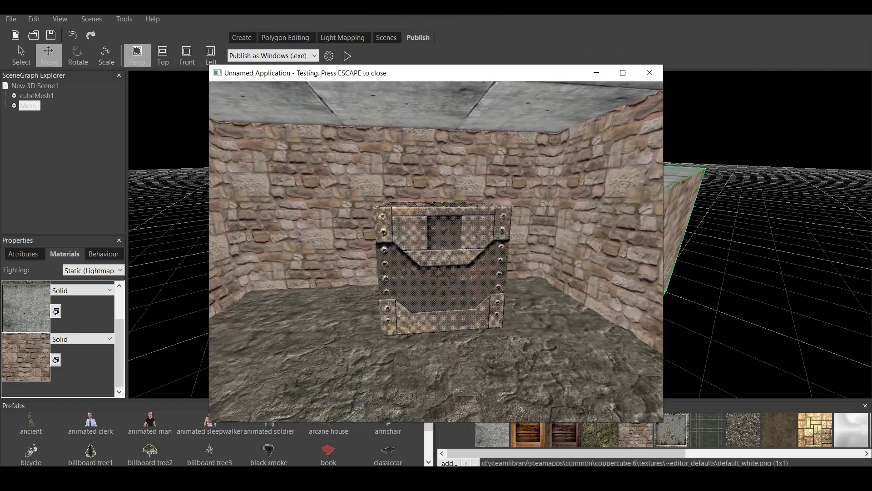
key("Escape")
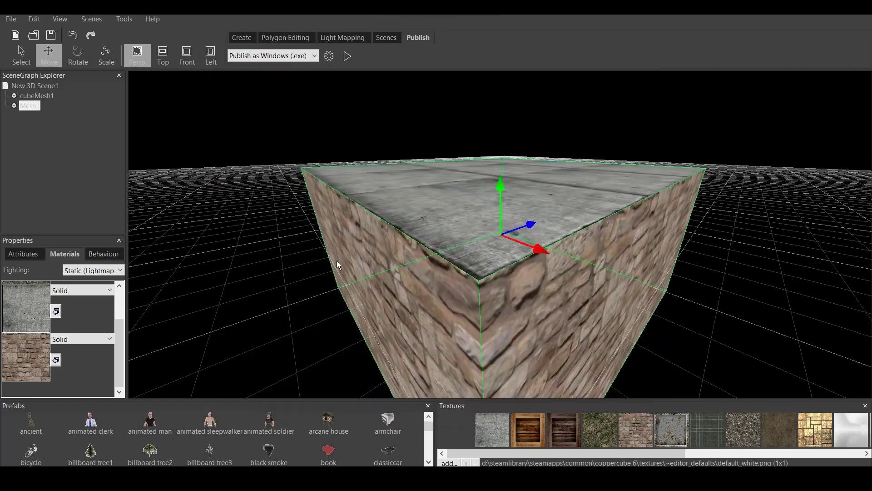
left_click_drag(115, 340, 115, 312)
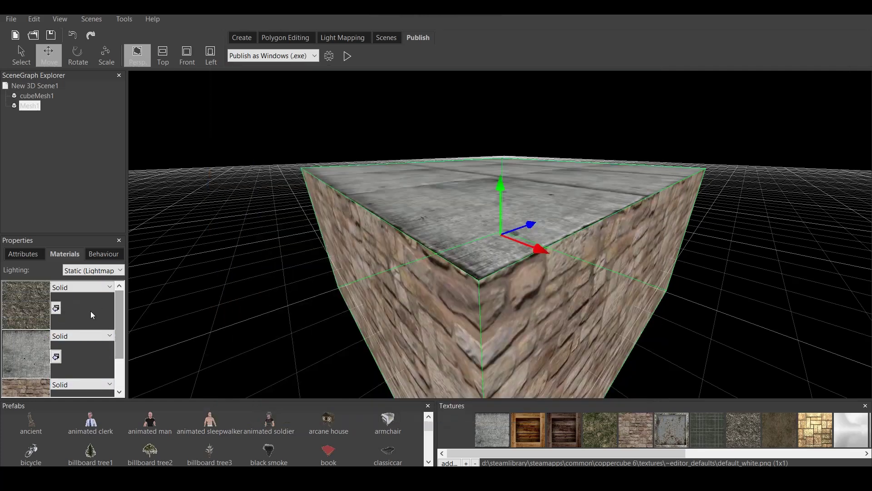
left_click(32, 96)
left_click(29, 107)
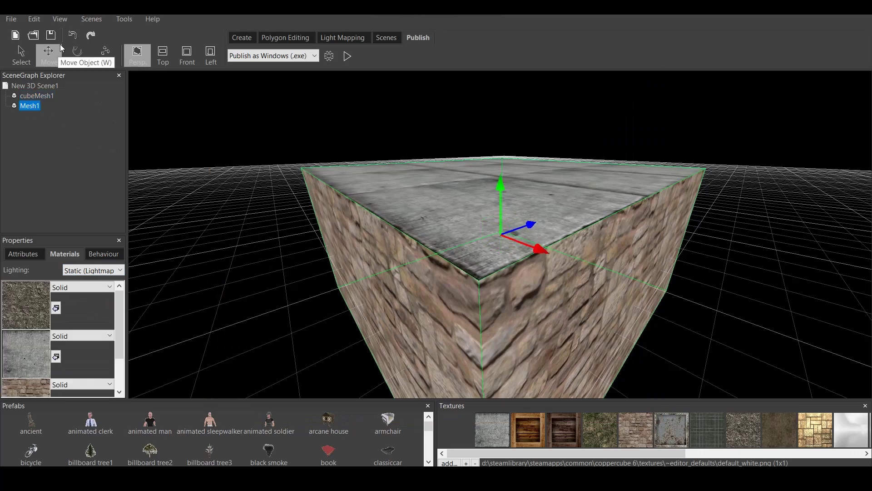
Show the Irrlicht properties and switch off BilinearFilter1 on Mesh1's first and third materials.
left_click(61, 19)
mouse_move(76, 45)
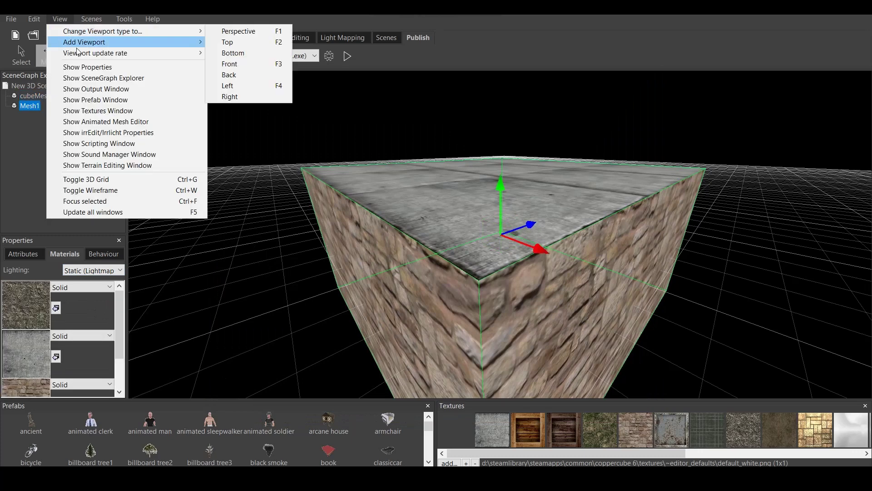
left_click(131, 133)
scroll(849, 164, "down", 5)
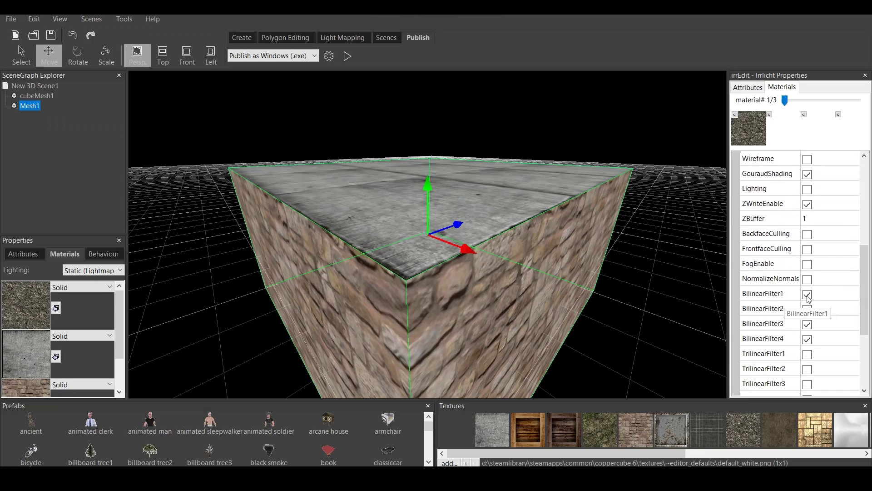
left_click(808, 294)
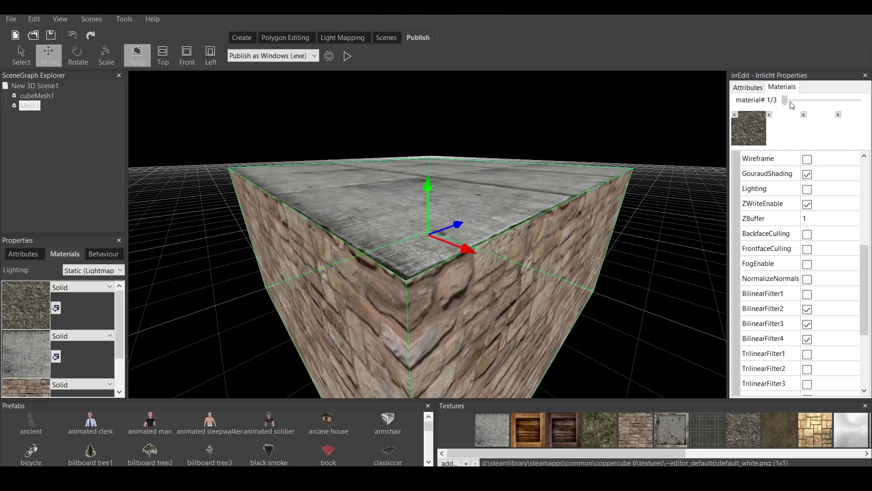
left_click(820, 101)
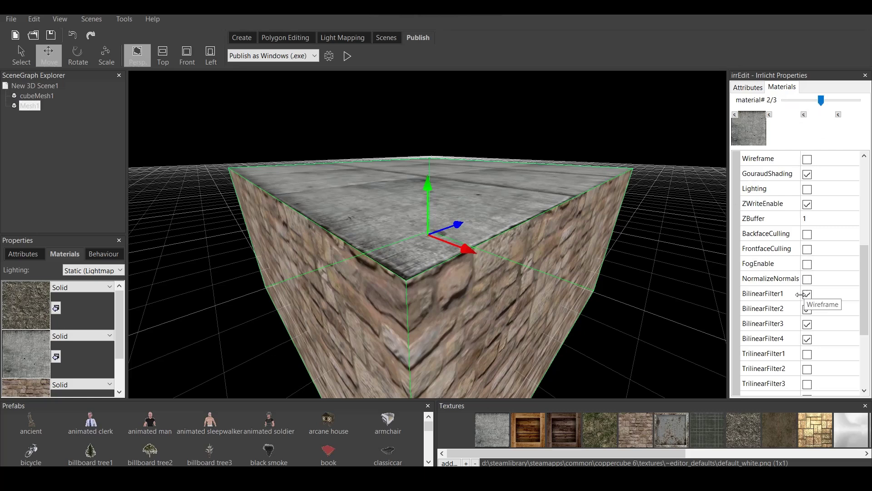
left_click(845, 102)
left_click(807, 294)
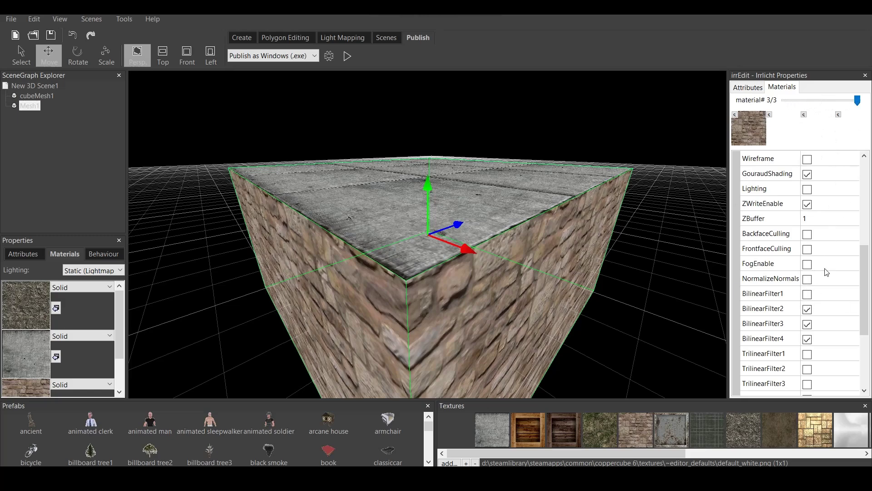
left_click(865, 76)
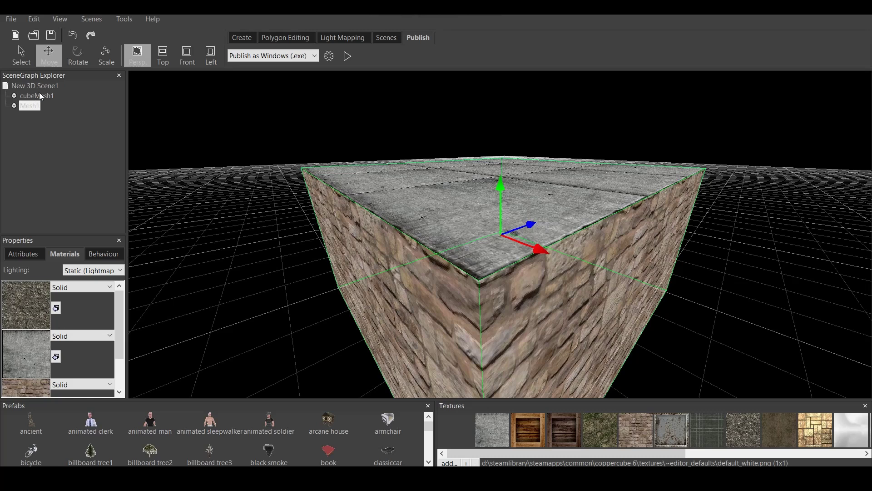
left_click(40, 86)
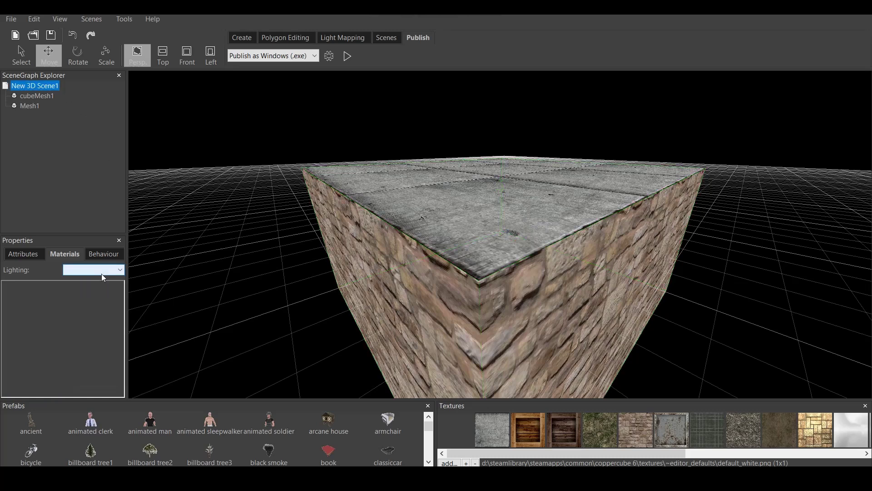
Add a Scripted actions > PSX Shader action with Node set to Mesh1 to 'Before first drawing'.
left_click(107, 256)
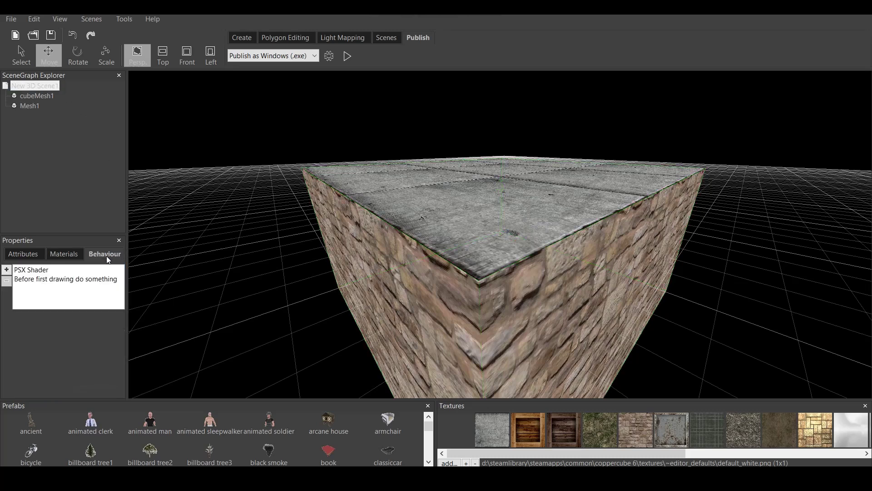
left_click(41, 280)
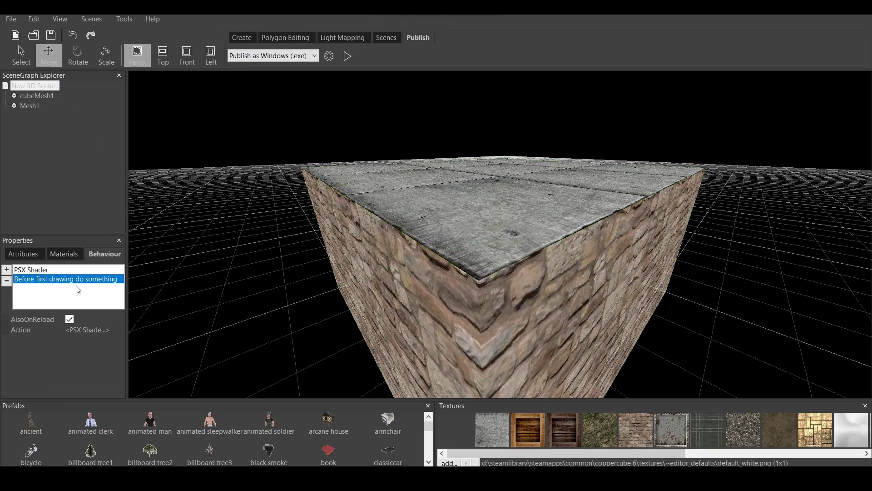
left_click(121, 330)
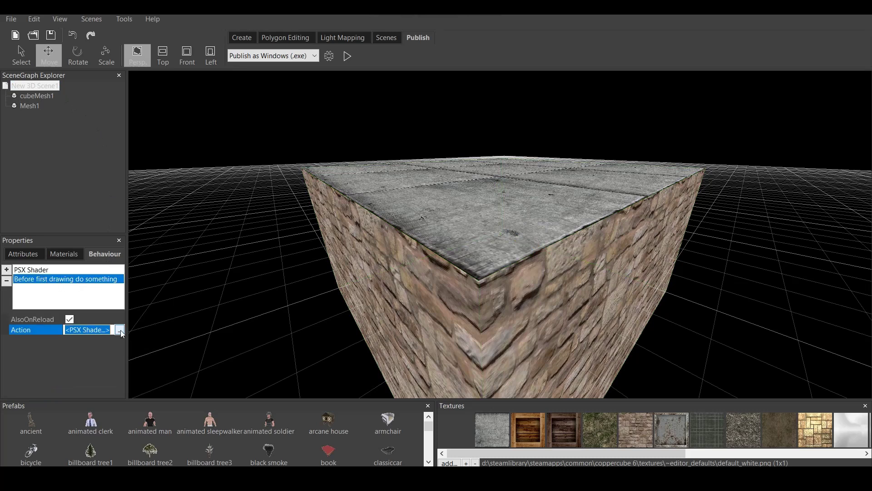
left_click(120, 330)
left_click(14, 299)
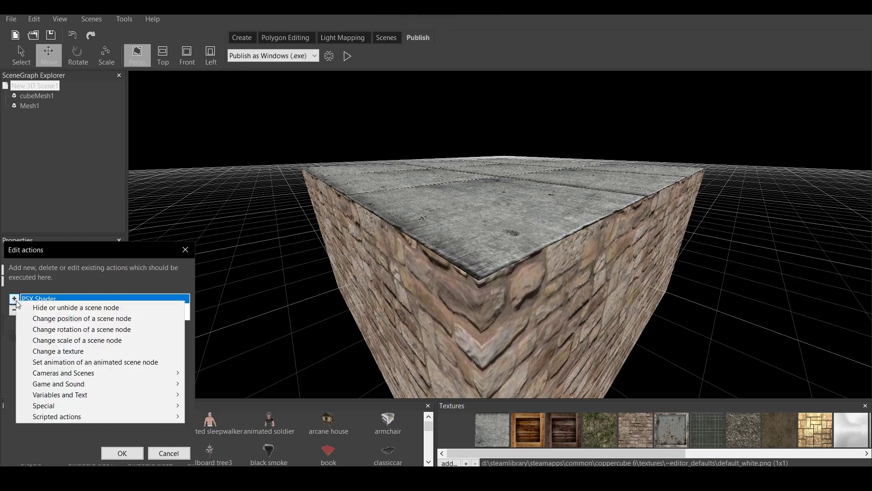
mouse_move(84, 420)
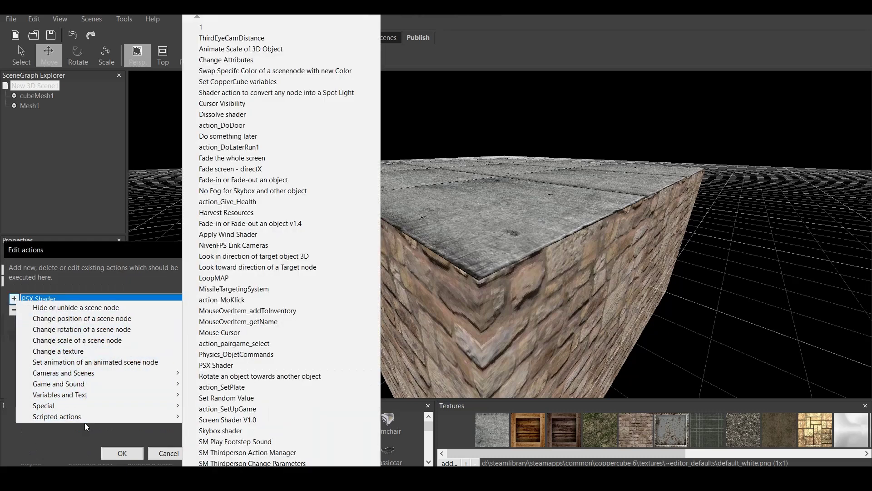
left_click(234, 365)
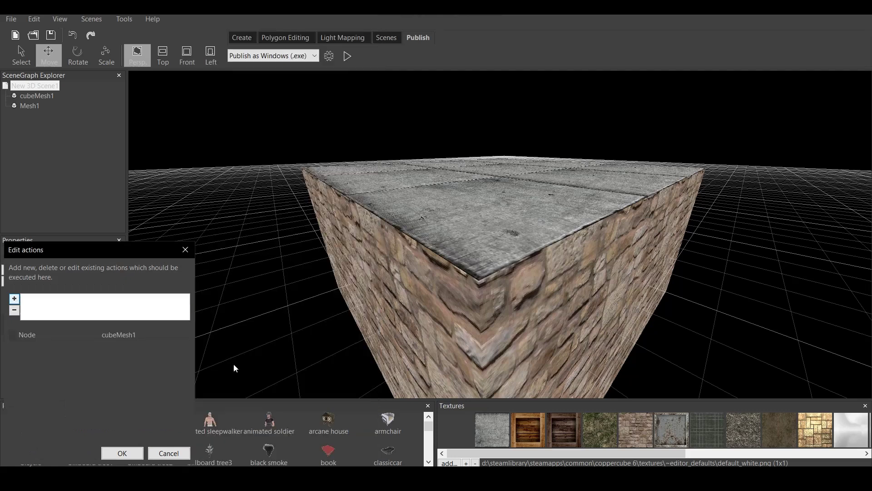
left_click(189, 334)
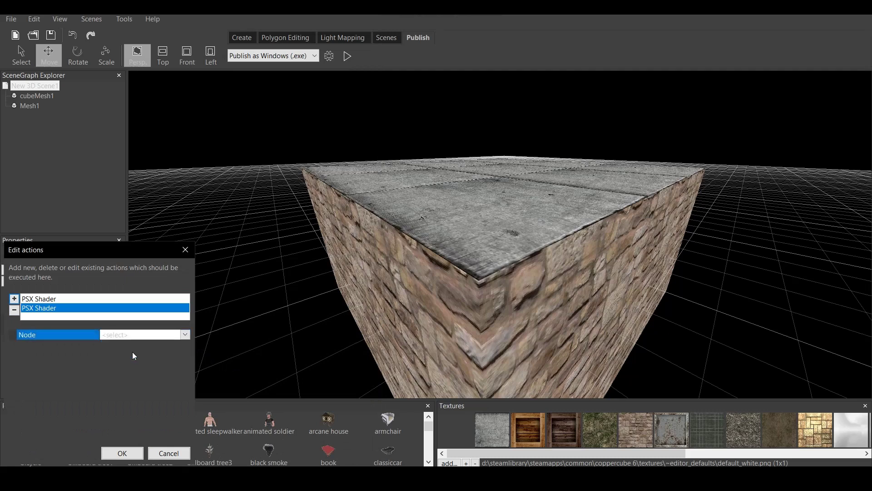
left_click(84, 335)
left_click(101, 424)
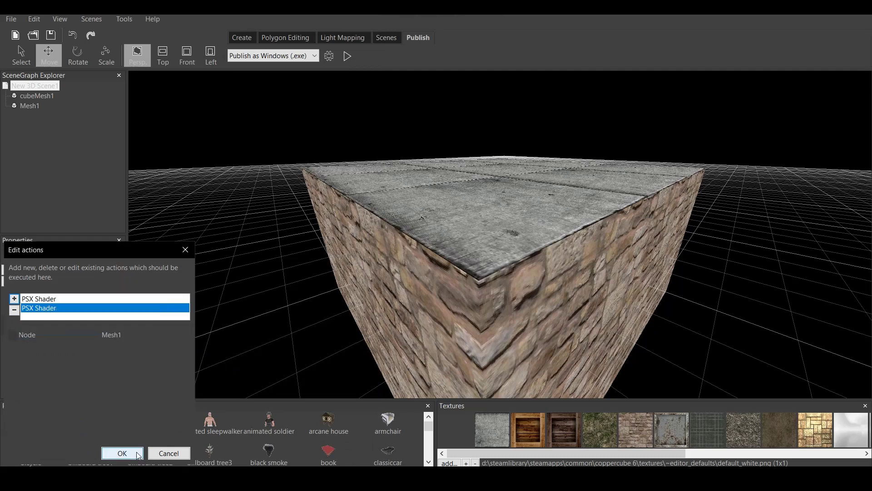
left_click(122, 453)
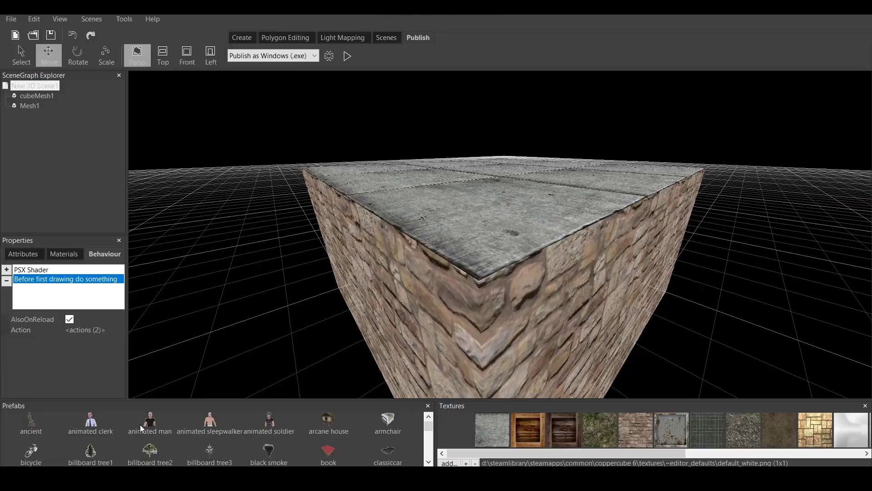
Test-run the shaded room, walking forward and back before exiting.
left_click(349, 58)
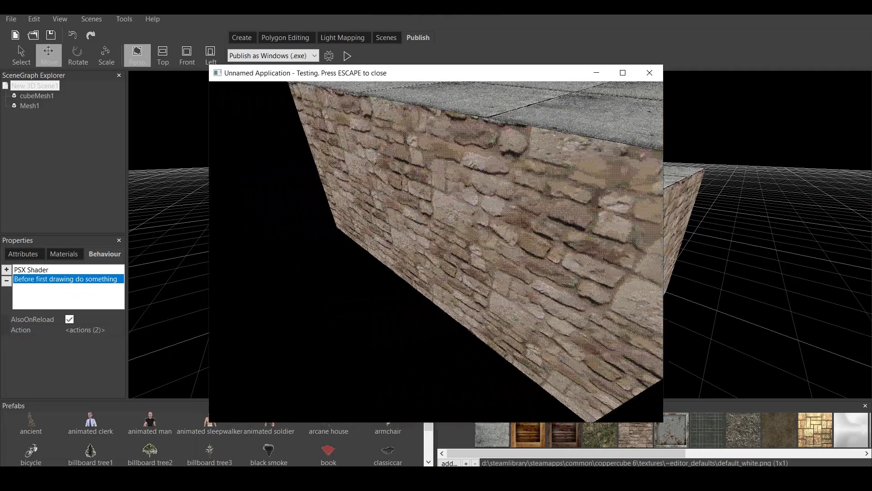
key("Up")
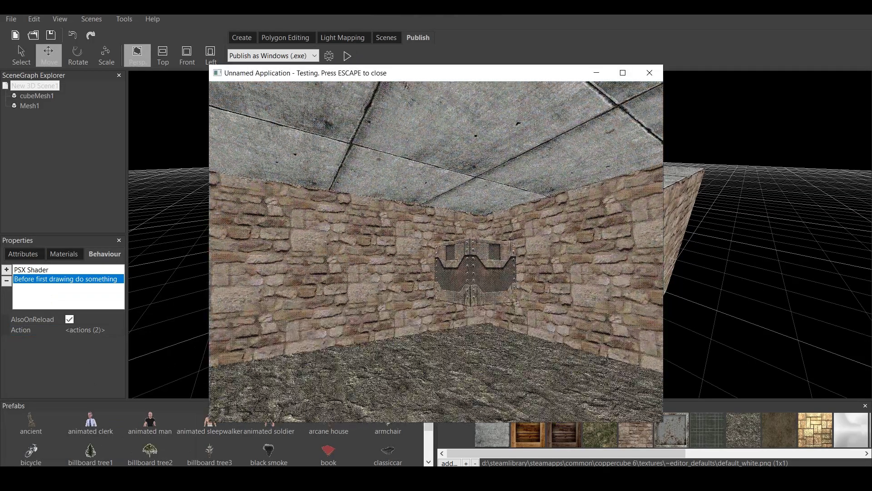
key("Down")
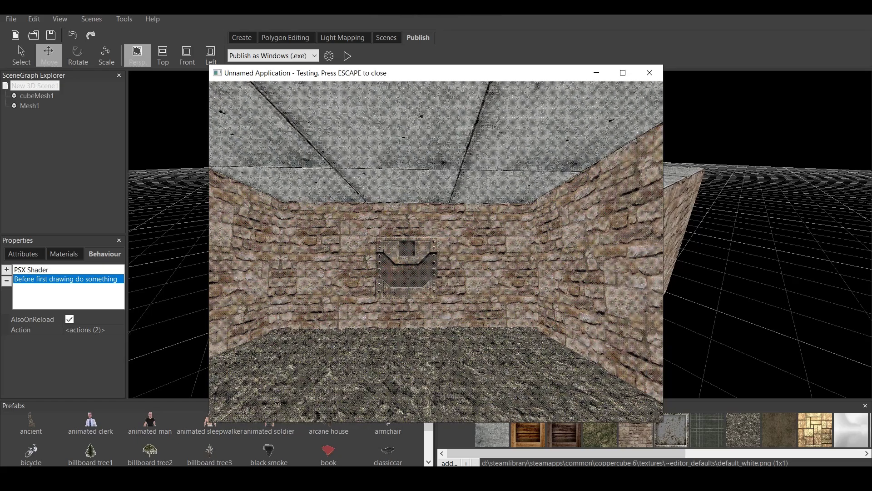
key("Escape")
Drag the metal chest toward the camera and along its X axis into the room.
scroll(503, 304, "up", 10)
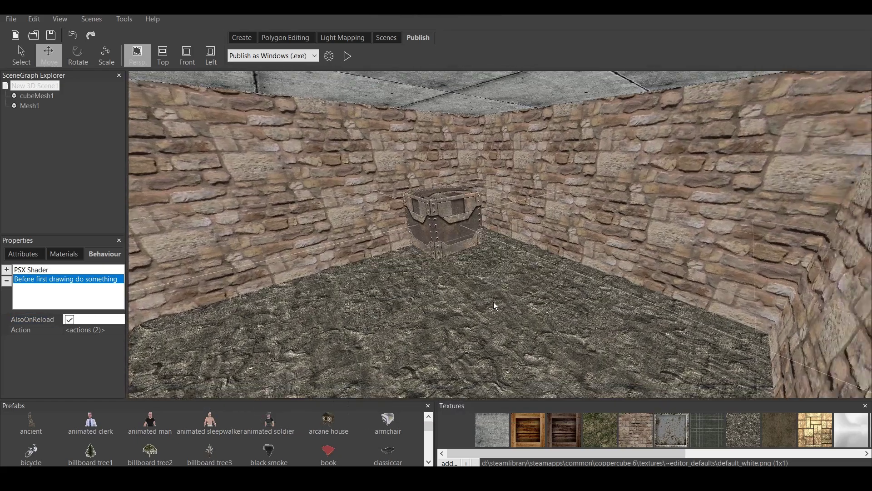
left_click_drag(443, 214, 442, 197)
left_click_drag(487, 317, 436, 280)
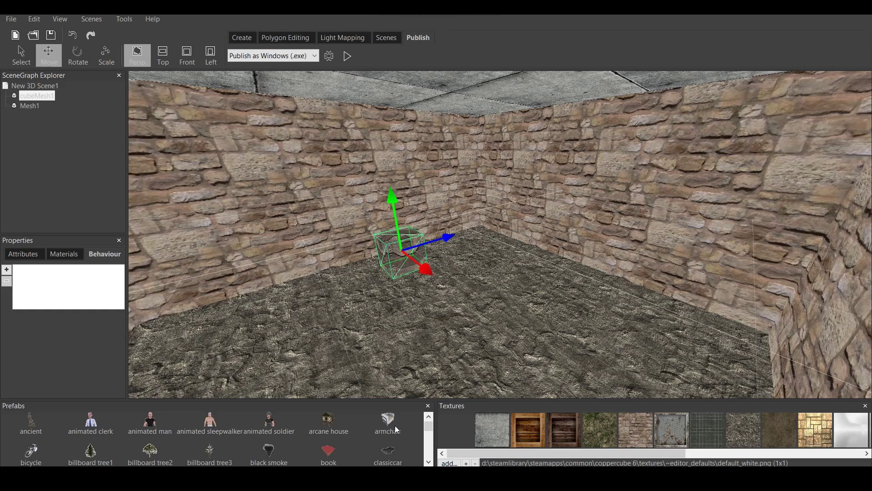
Drop the armchair prefab in, lower it onto the floor near the back-right corner.
left_click_drag(391, 428, 524, 291)
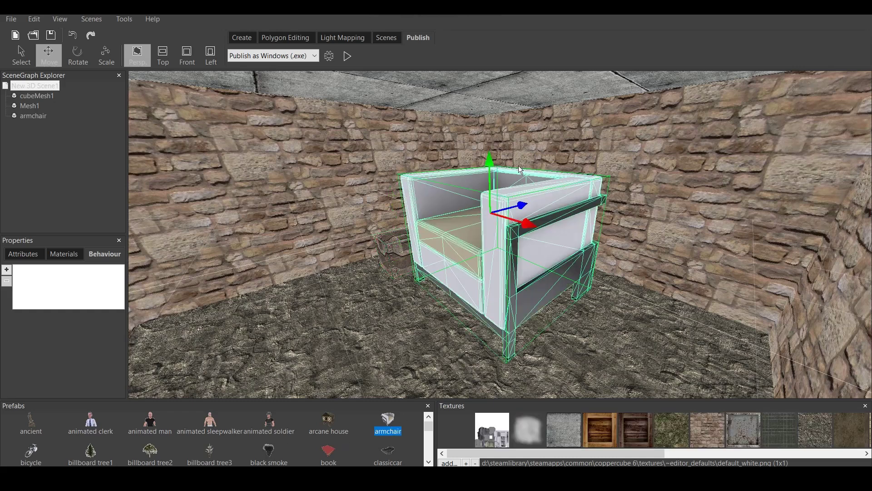
scroll(523, 169, "down", 3)
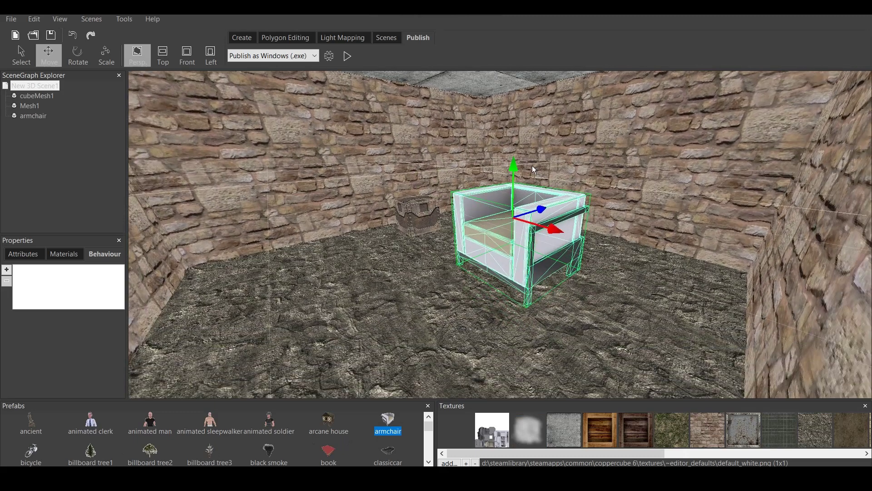
left_click_drag(534, 169, 527, 202)
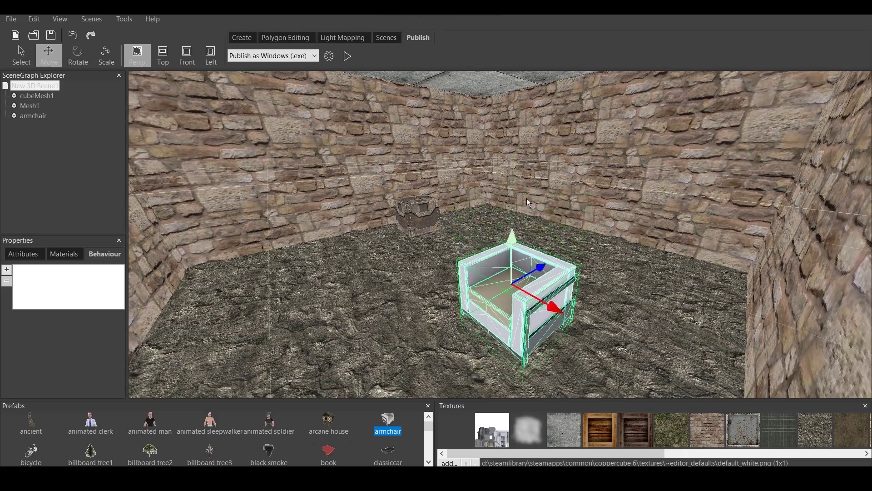
left_click_drag(549, 253, 616, 234)
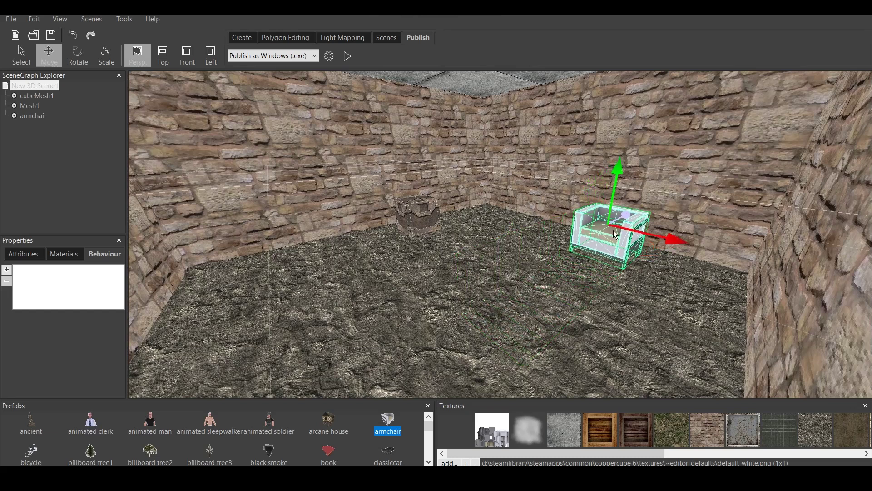
Add the barred door prefab and move it to the left beside the chest.
scroll(340, 438, "down", 3)
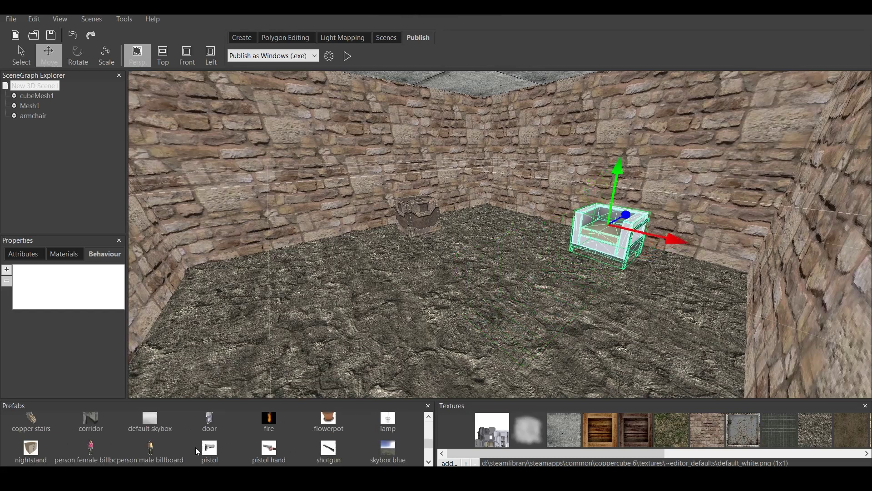
left_click_drag(206, 420, 456, 278)
left_click_drag(582, 321, 331, 257)
left_click(402, 302)
scroll(402, 302, "up", 3)
scroll(402, 302, "down", 5)
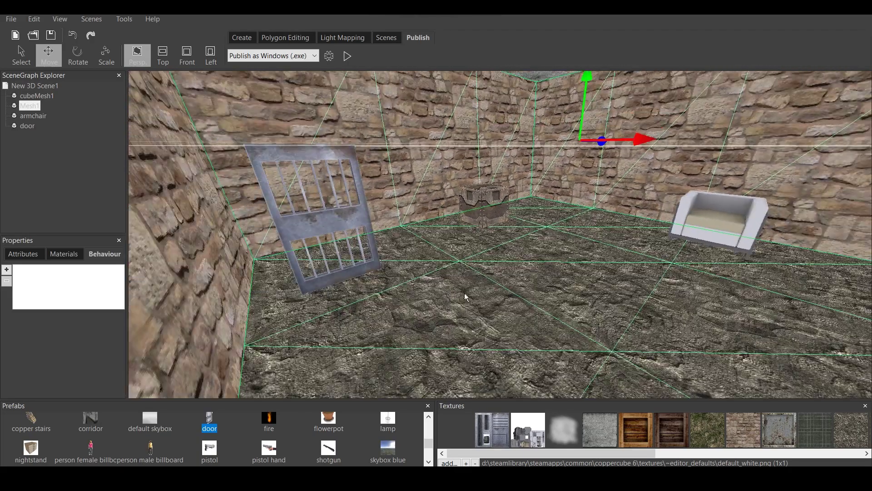
scroll(355, 227, "down", 3)
scroll(354, 224, "up", 4)
Select the door and open then confirm its material's advanced settings.
left_click(353, 224)
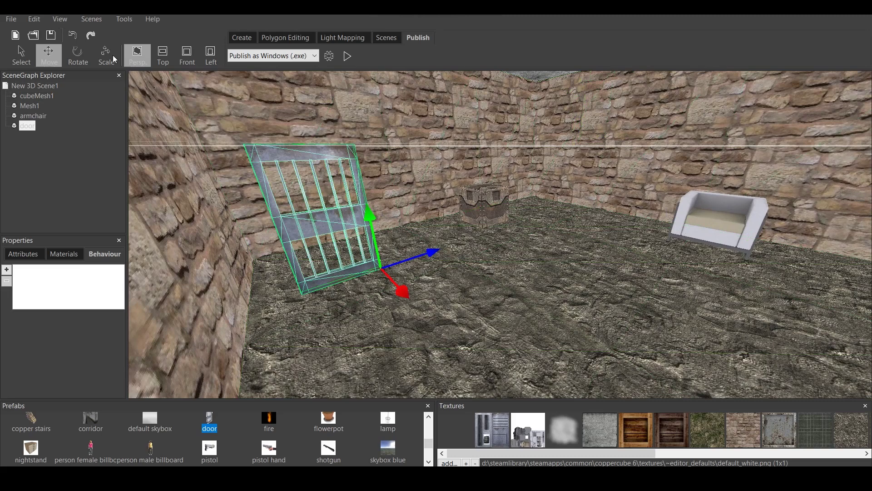
left_click(63, 254)
left_click(70, 288)
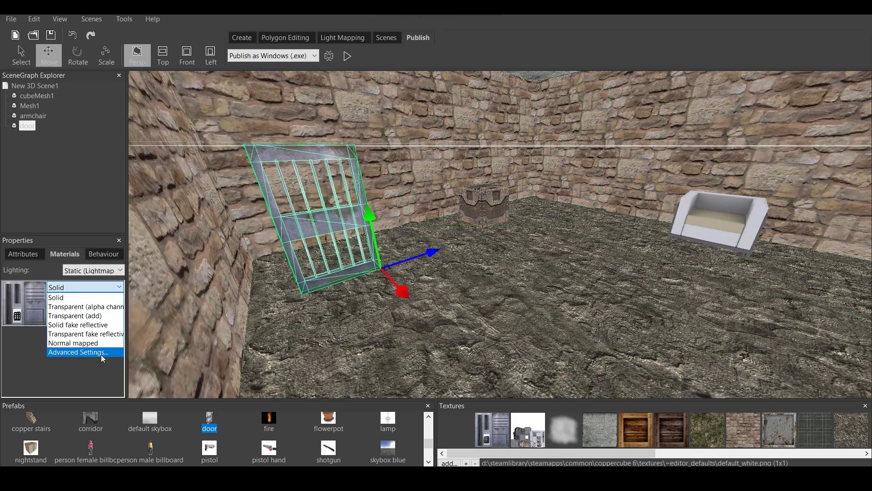
left_click(60, 351)
left_click(81, 358)
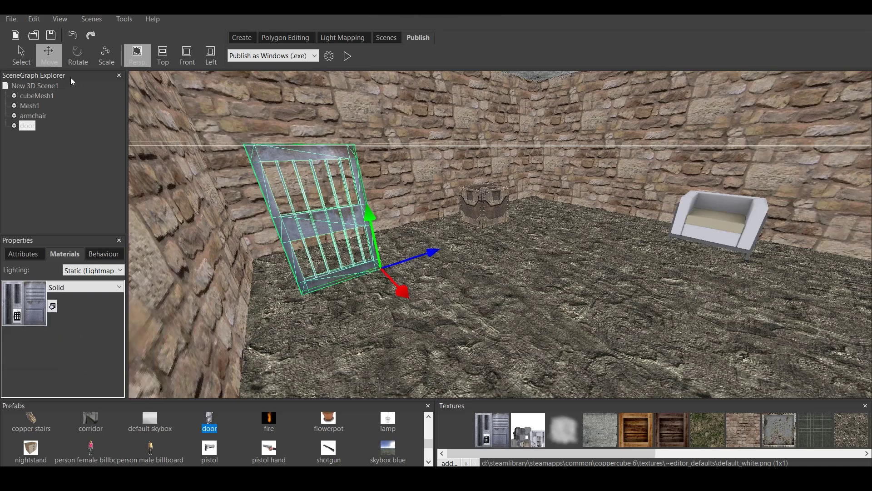
Show the irrEdit properties panel and switch off BilinearFilter1 on the armchair's materials.
left_click(60, 18)
left_click(102, 132)
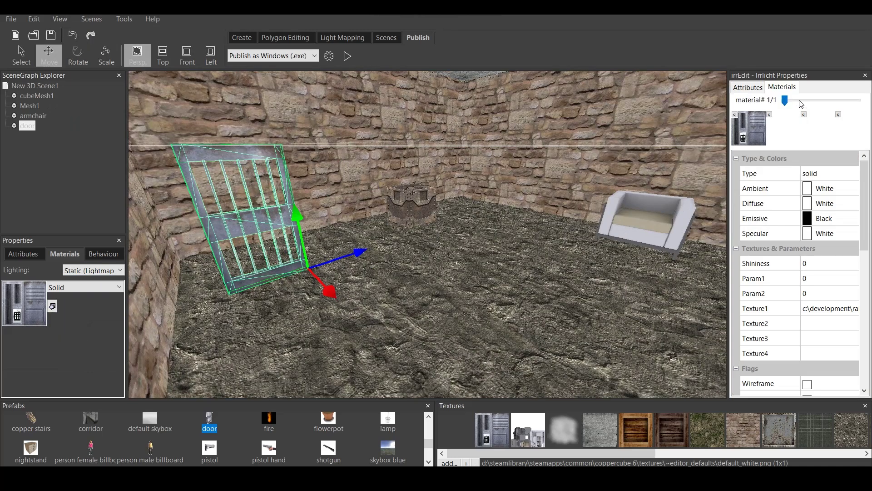
scroll(795, 282, "down", 5)
key("Up")
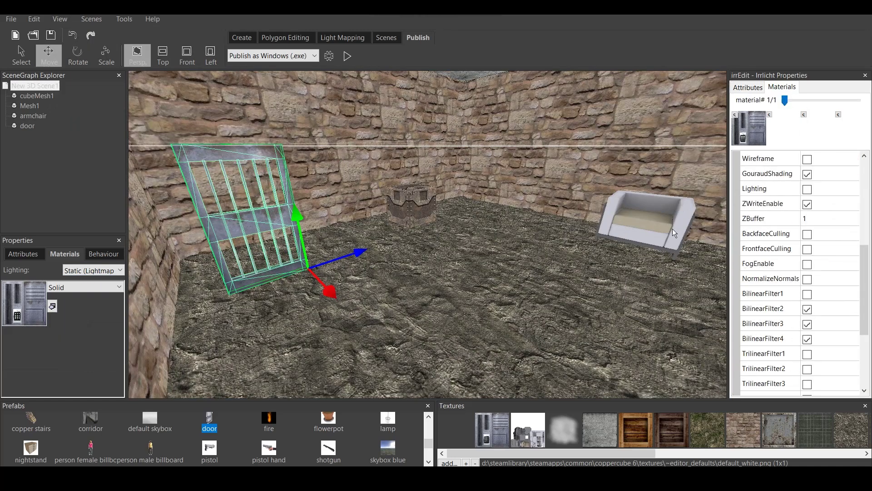
left_click(807, 294)
key("Up")
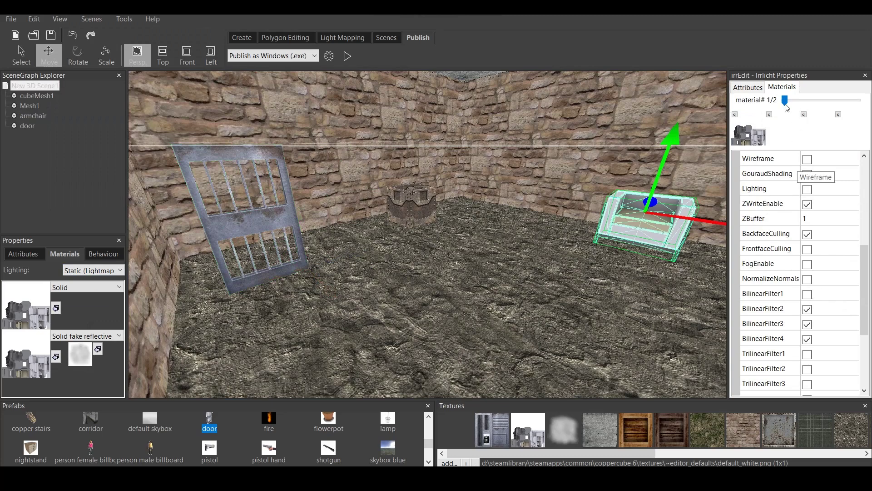
left_click(838, 101)
left_click(807, 295)
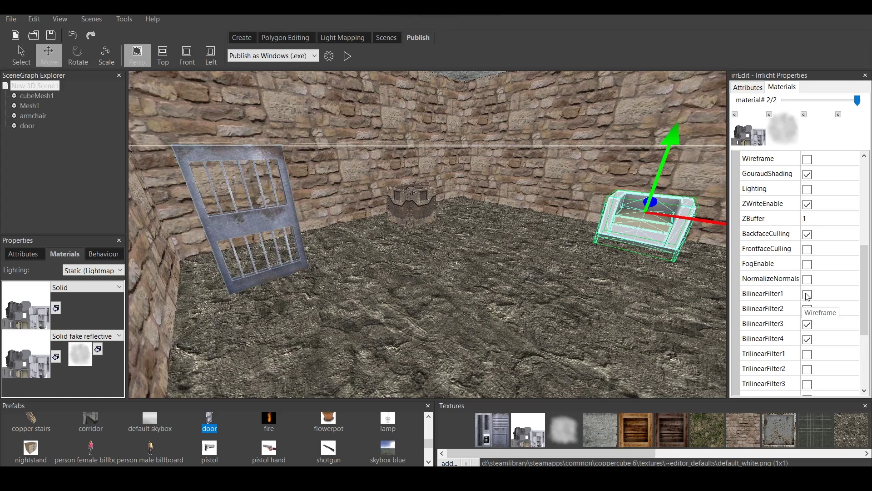
Change the armchair's second material type to Solid and make it double-sided.
left_click(82, 336)
left_click(80, 346)
left_click(82, 337)
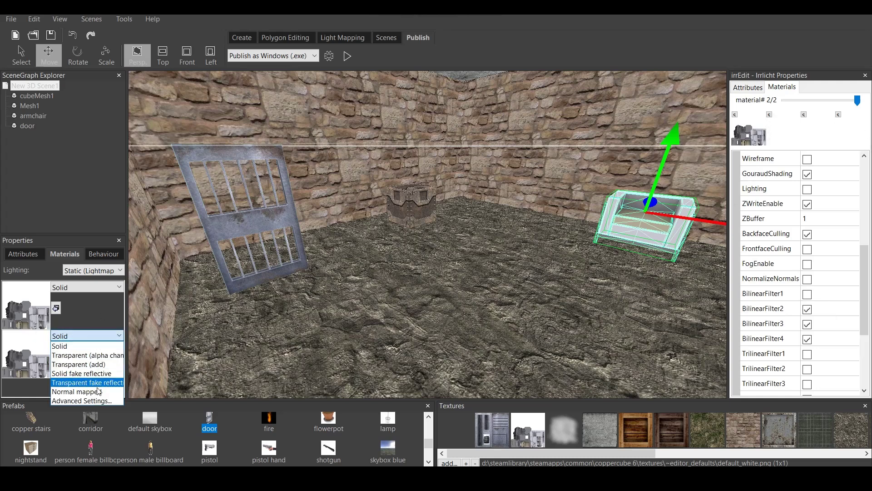
left_click(91, 398)
left_click(15, 328)
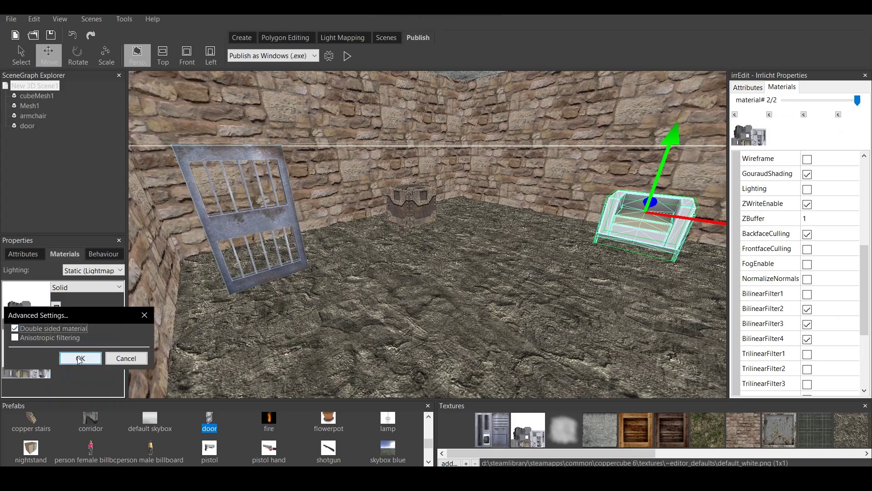
left_click(81, 358)
Make the armchair's first material double-sided as well and close the properties panel.
left_click(83, 287)
left_click(101, 352)
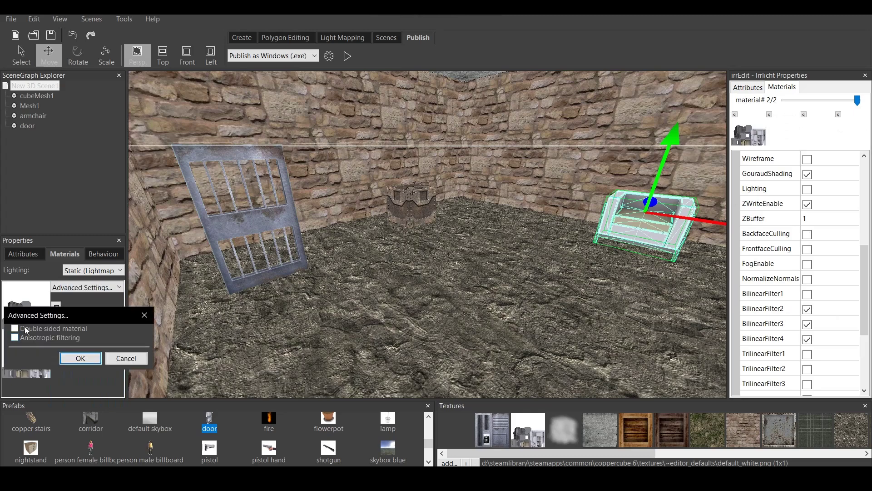
left_click(15, 328)
left_click(81, 358)
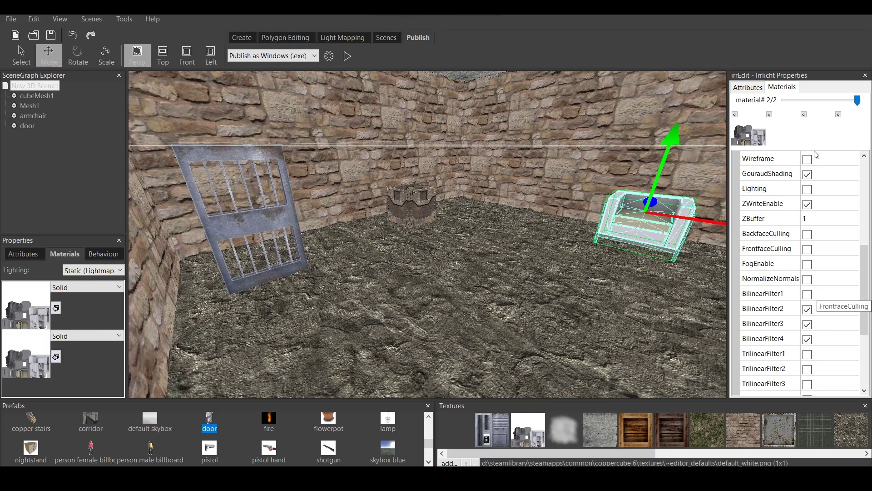
left_click_drag(860, 105, 799, 113)
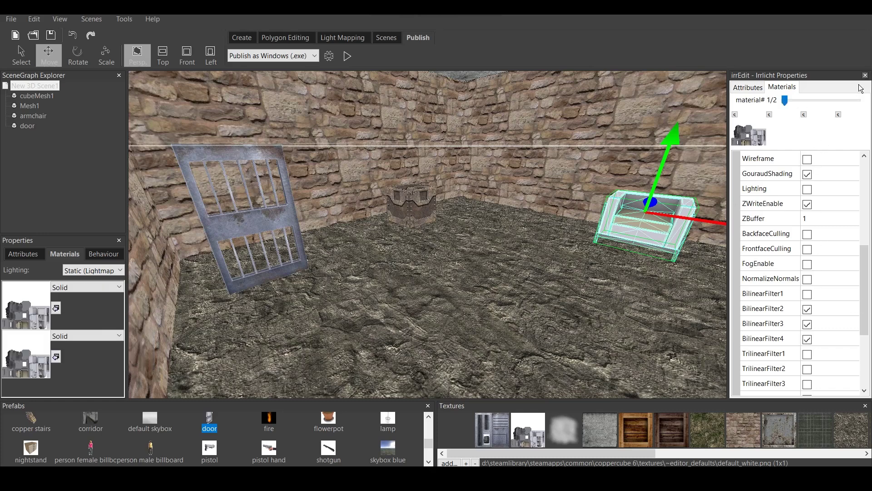
left_click(865, 75)
left_click(139, 170)
Add a PSX Shader action targeting the armchair to the 'Before first drawing' behaviour.
left_click(39, 86)
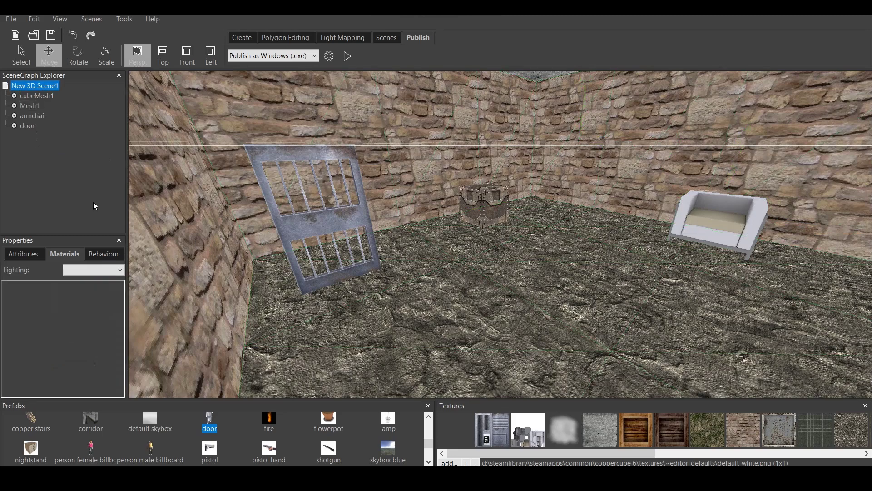
left_click(109, 254)
left_click(73, 280)
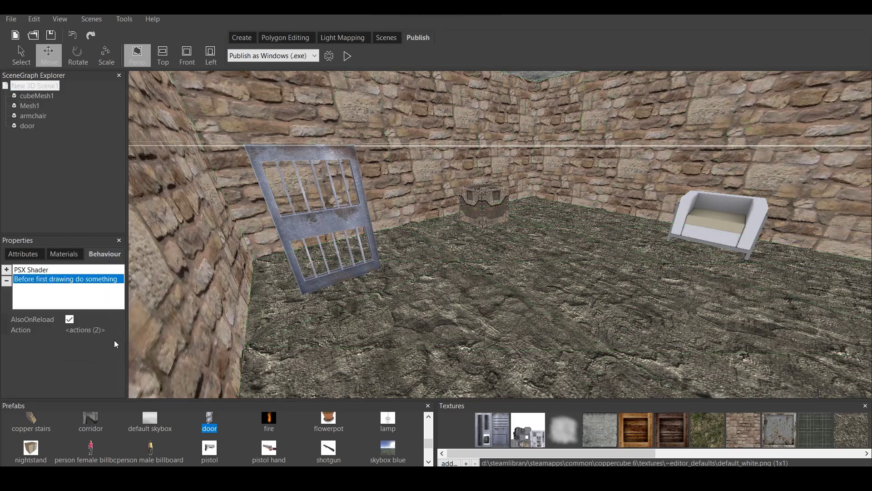
left_click(122, 331)
left_click(121, 332)
left_click(14, 299)
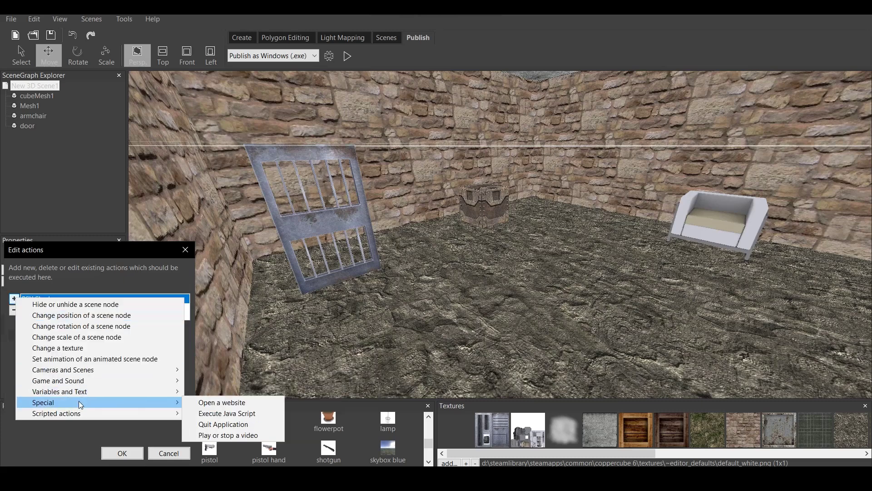
left_click(226, 366)
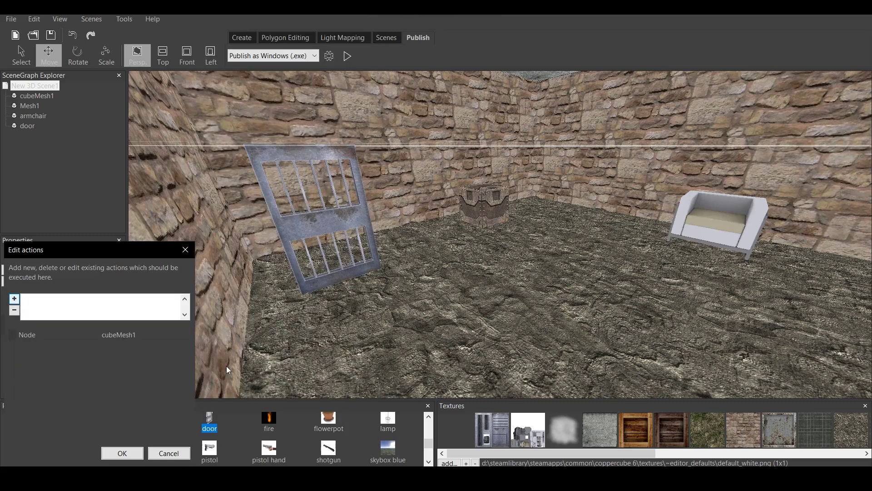
left_click(184, 336)
left_click(133, 352)
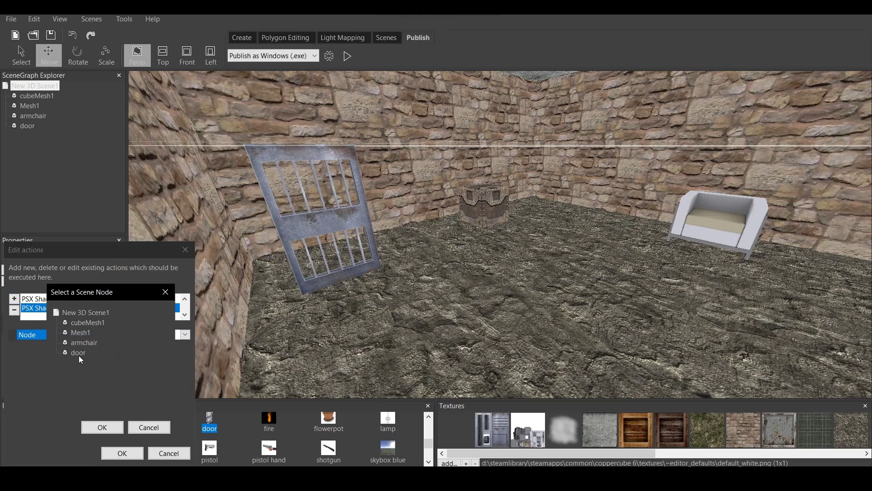
left_click(102, 427)
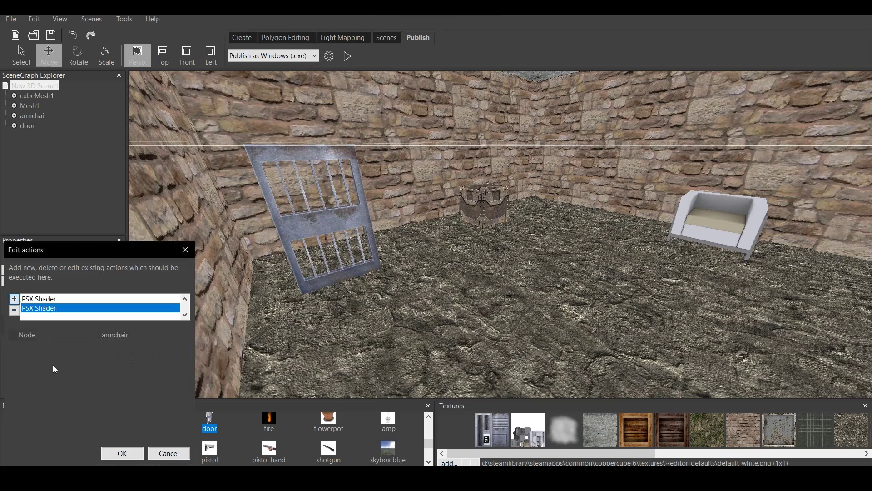
Add a second PSX Shader action targeting the door and confirm the action list.
left_click(14, 299)
mouse_move(116, 414)
left_click(215, 365)
left_click(185, 337)
left_click(126, 356)
left_click(74, 356)
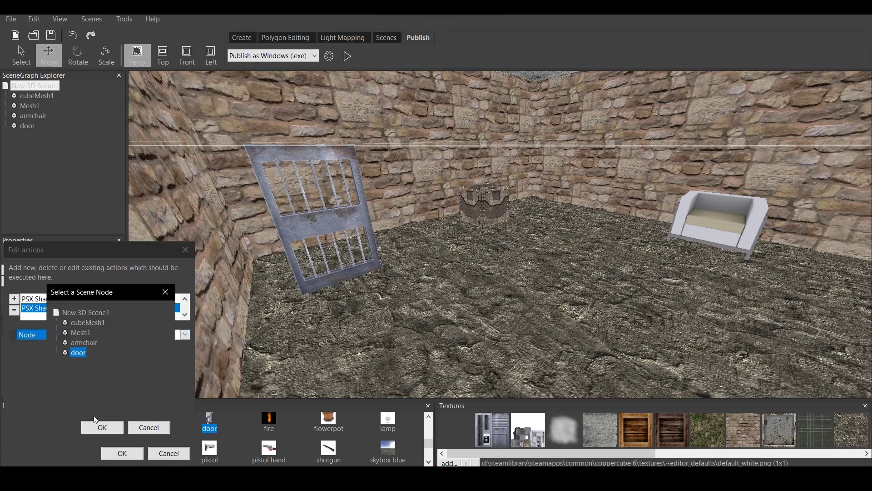
left_click(97, 422)
left_click(122, 453)
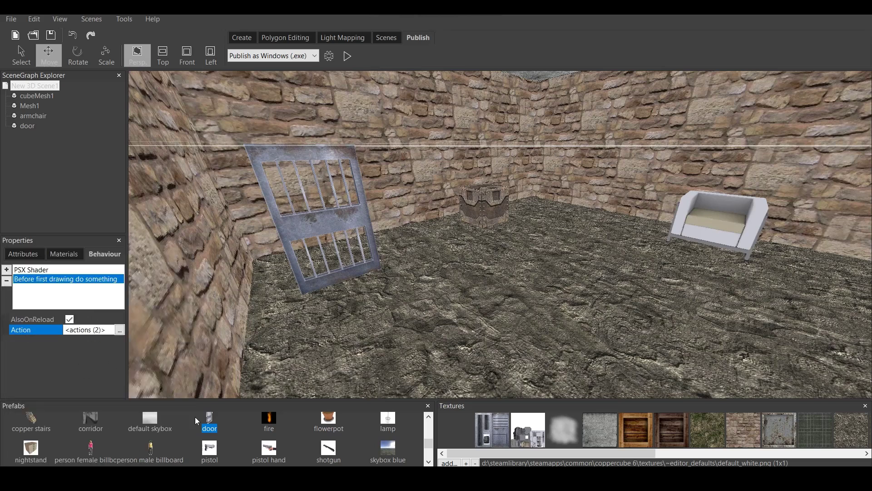
left_click(346, 57)
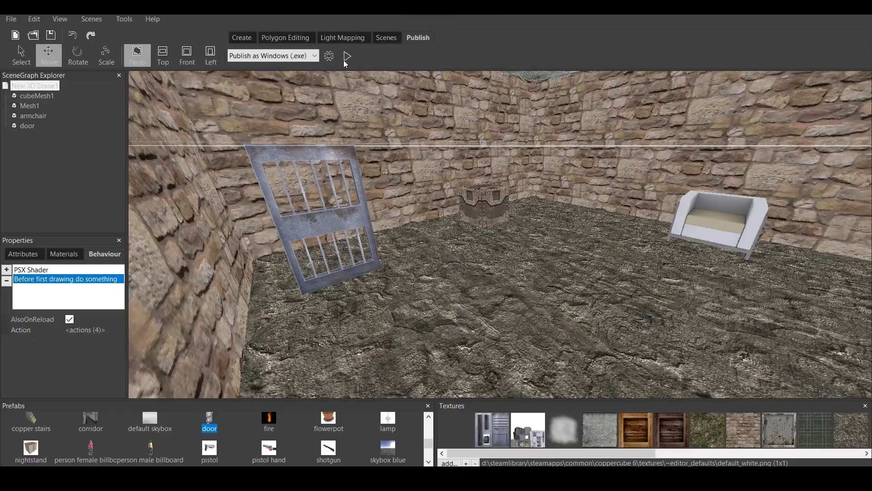
Walk toward the armchair and back in the test run, then run and close a second test.
key("Up")
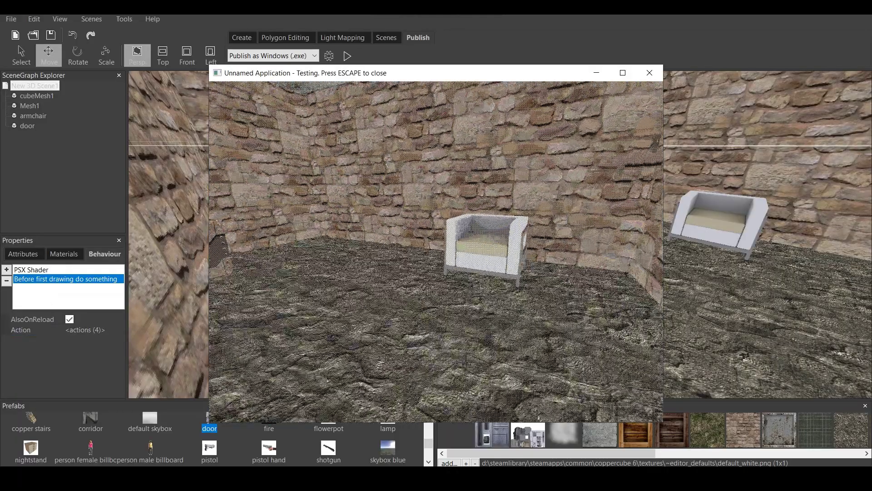
key("Down")
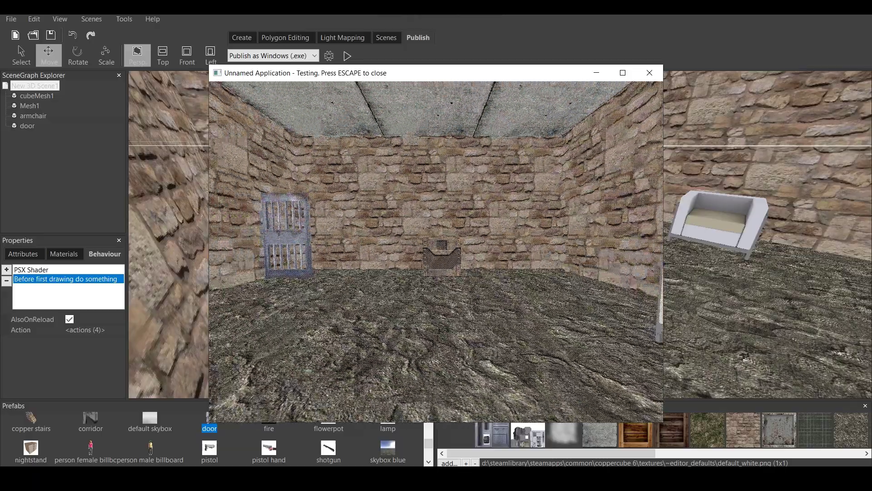
key("Escape")
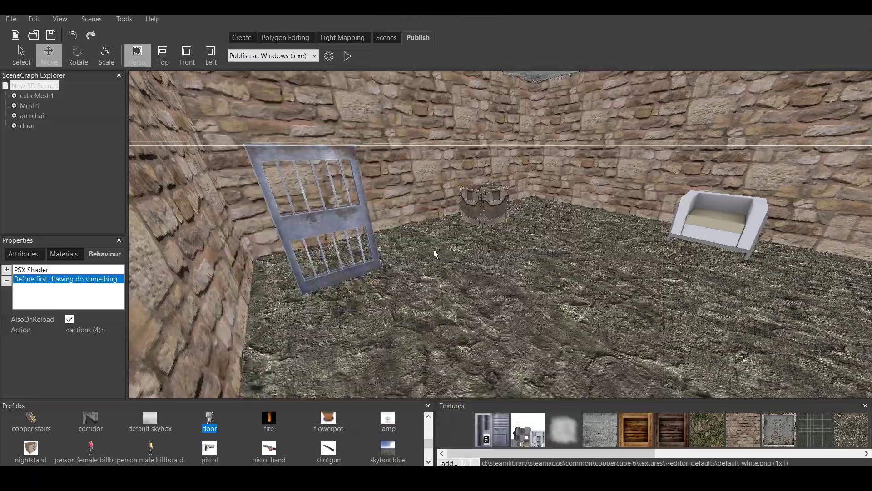
scroll(500, 277, "down", 3)
scroll(532, 288, "up", 5)
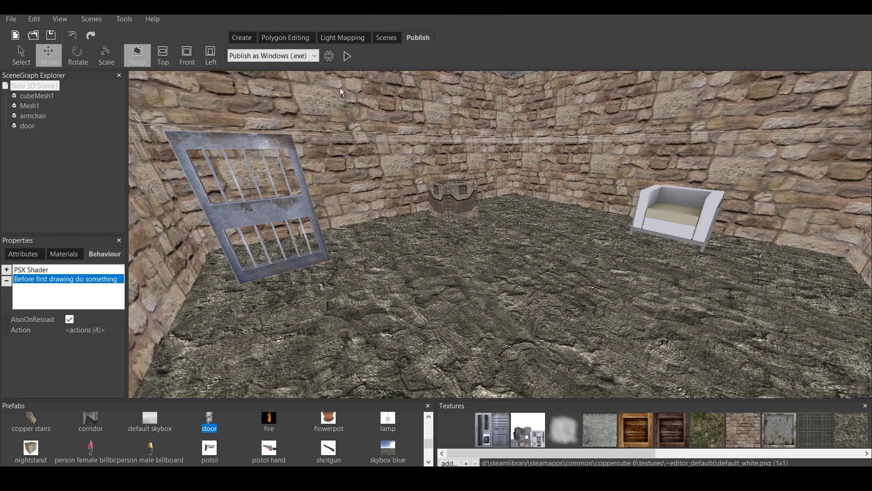
left_click(351, 62)
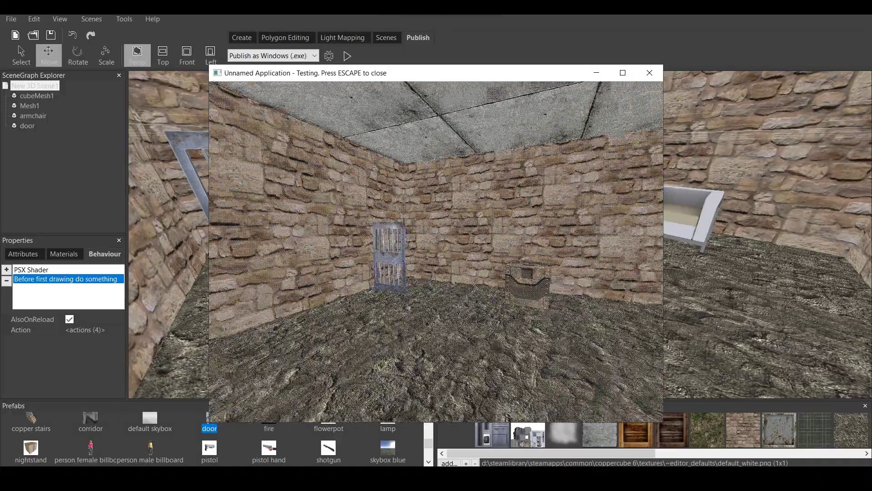
key("Escape")
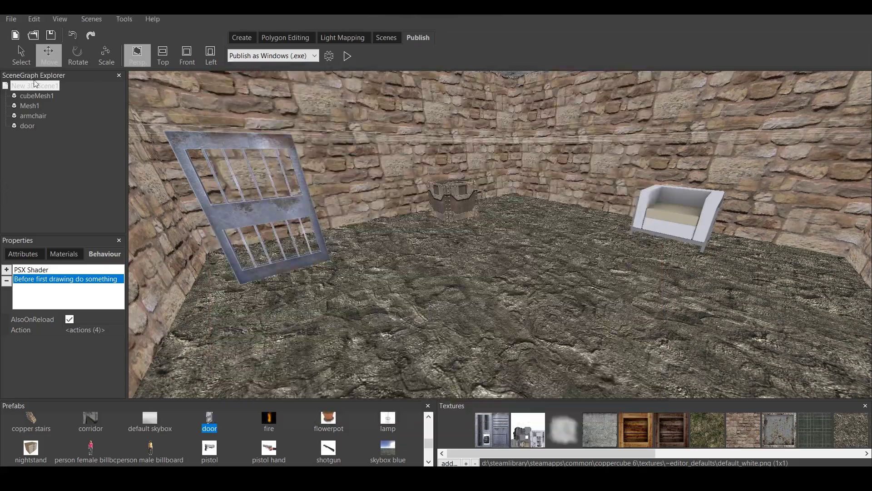
Select the scene root New 3D Scene1 and show its Attributes.
left_click(38, 94)
left_click(39, 85)
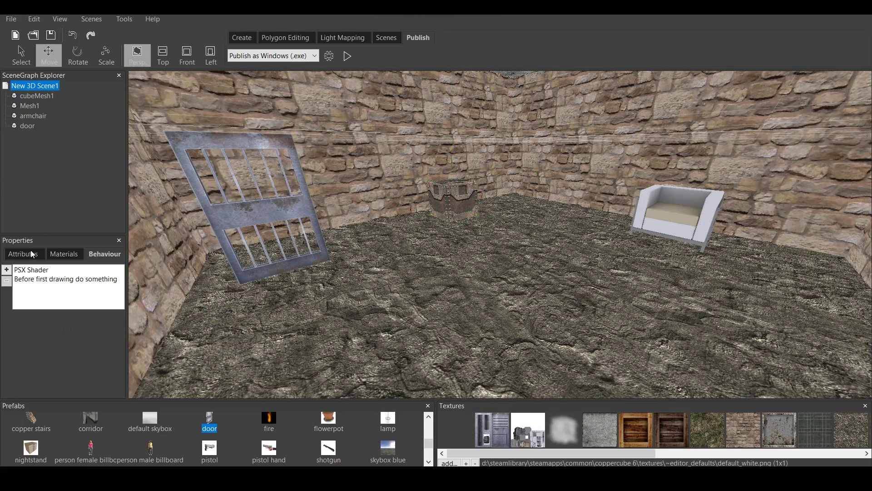
left_click(31, 251)
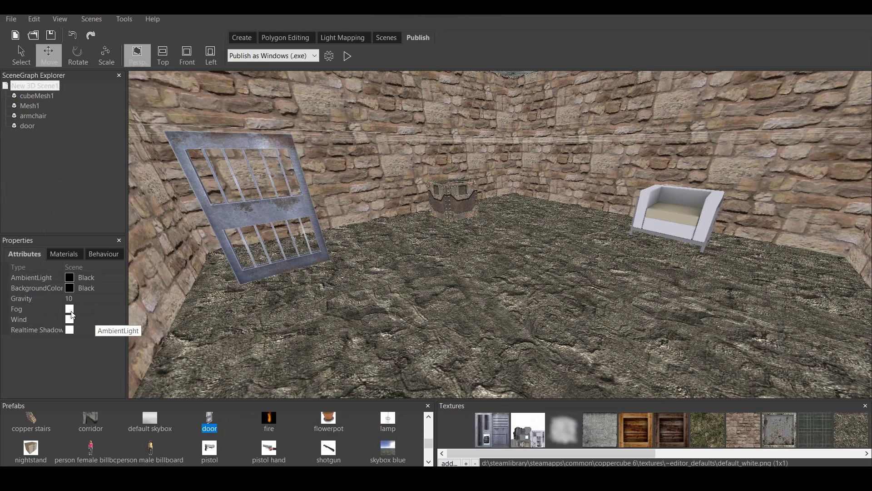
Enable scene Fog with a black FogColor and FogDensity of 0.01.
left_click(69, 309)
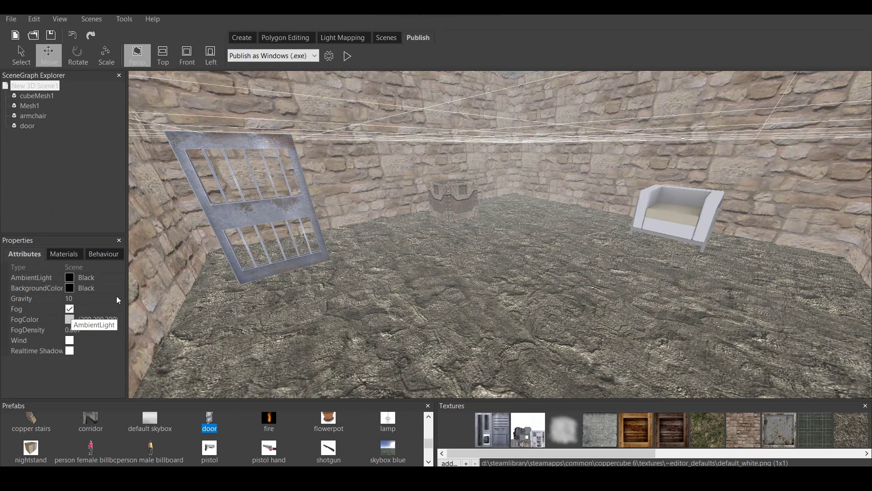
left_click(121, 320)
left_click(120, 320)
left_click(19, 154)
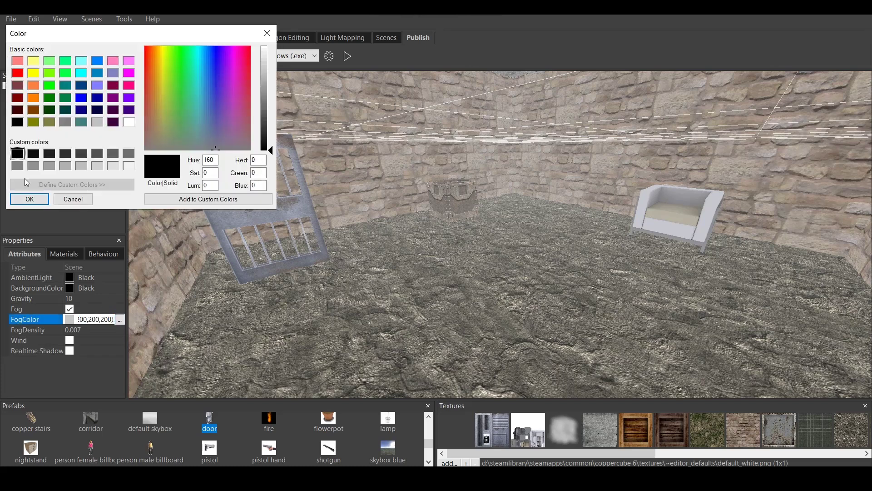
left_click(29, 198)
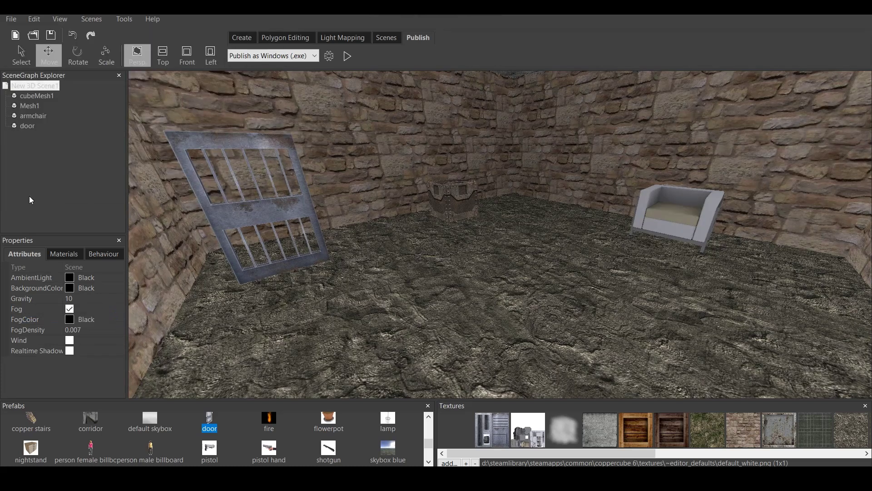
left_click(91, 329)
key("BackSpace")
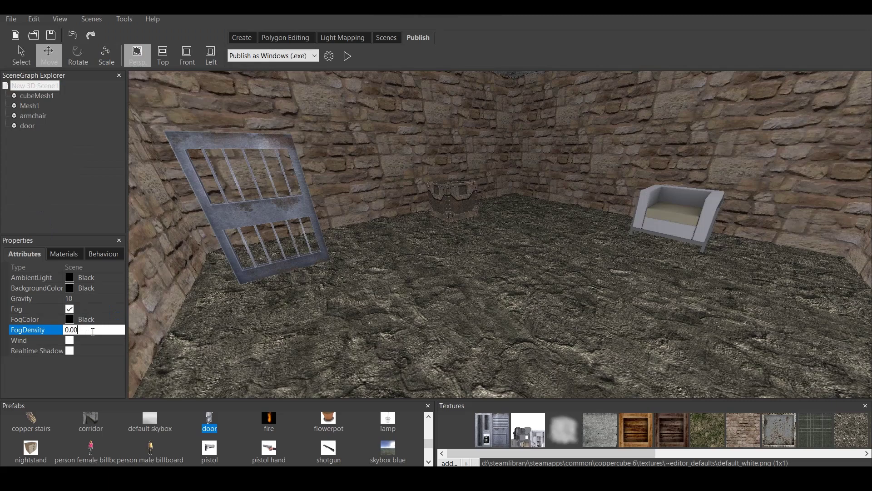
type("1")
key("Return")
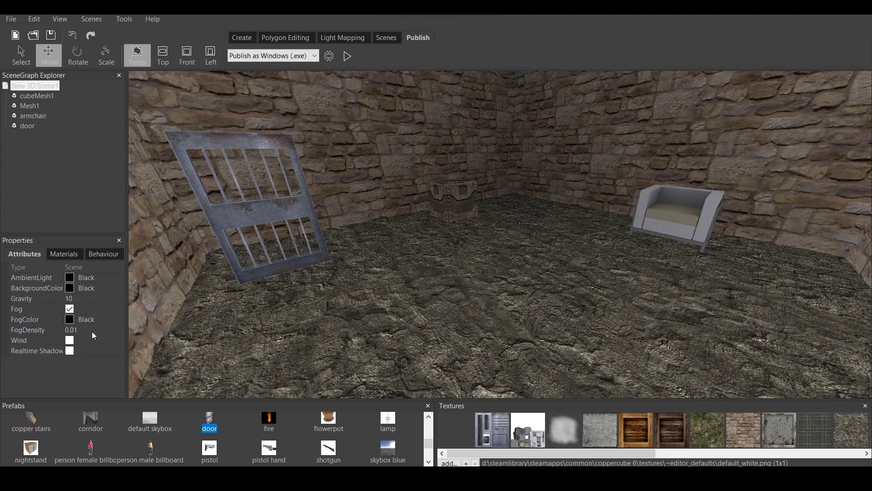
Test-run the fogged room, turning right to look around before exiting.
left_click(346, 58)
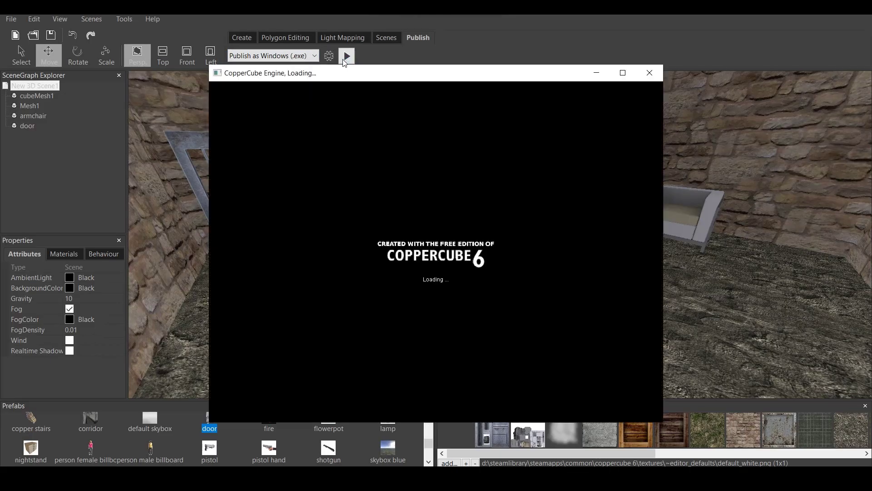
key("Right")
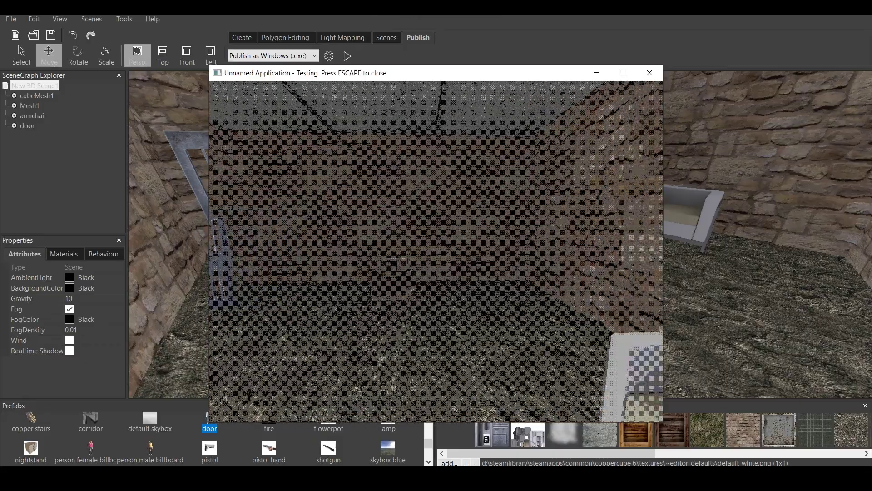
key("Right")
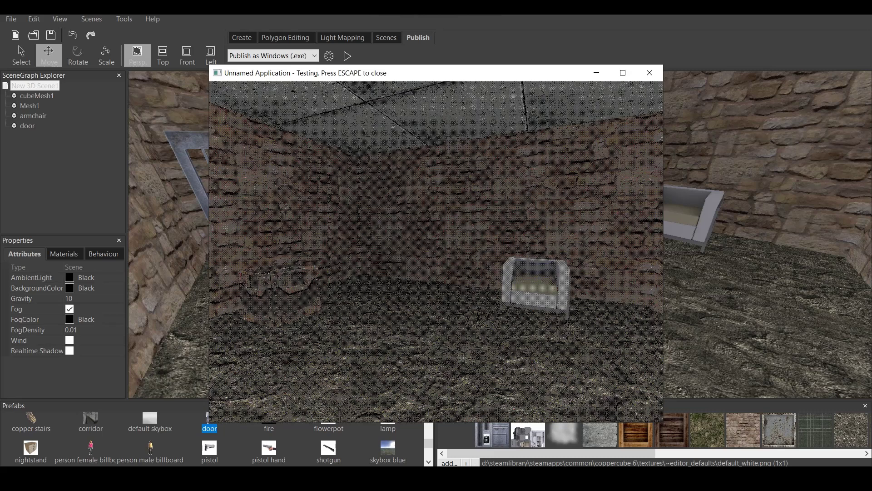
key("Escape")
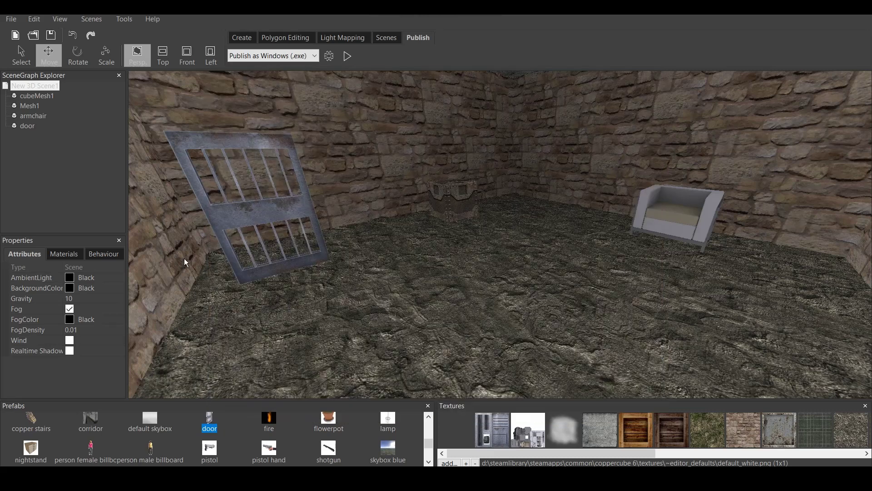
Toggle scene Fog back and forth to compare, leaving it off.
left_click(70, 309)
left_click(69, 309)
left_click(69, 309)
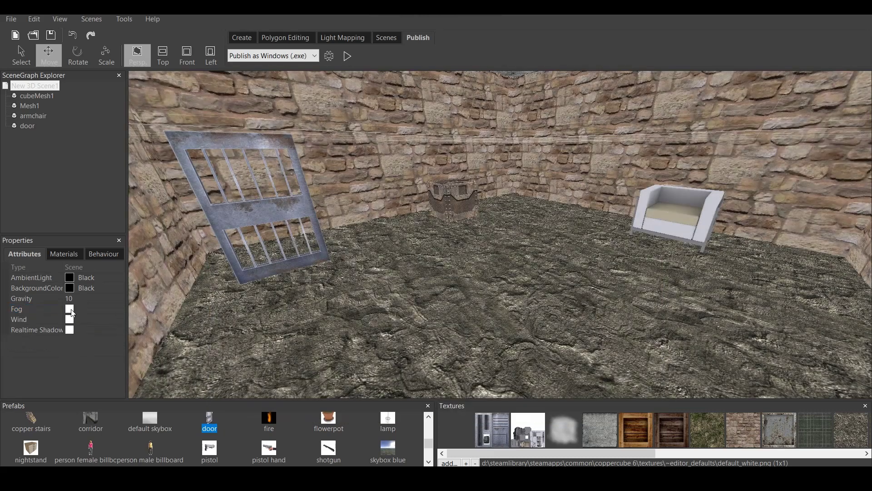
left_click(70, 309)
left_click(69, 309)
left_click_drag(570, 273, 559, 304)
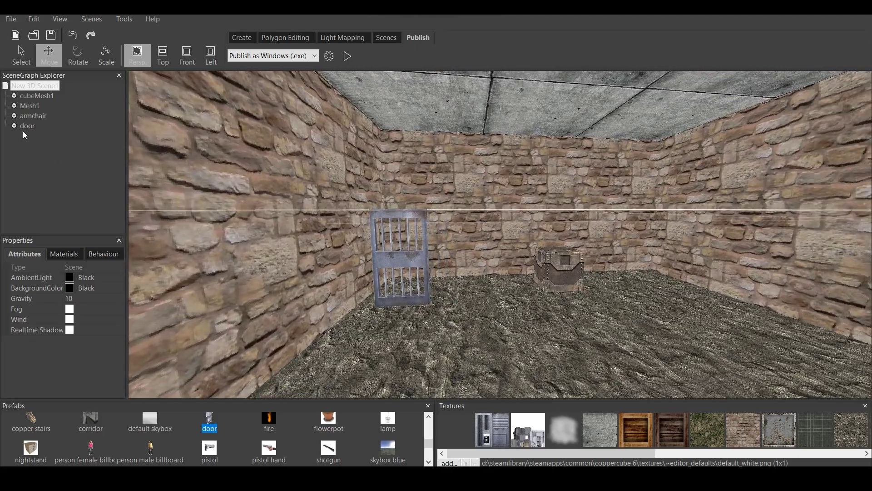
Enable UseLight in the scene root's PSX Shader behaviour.
left_click(40, 96)
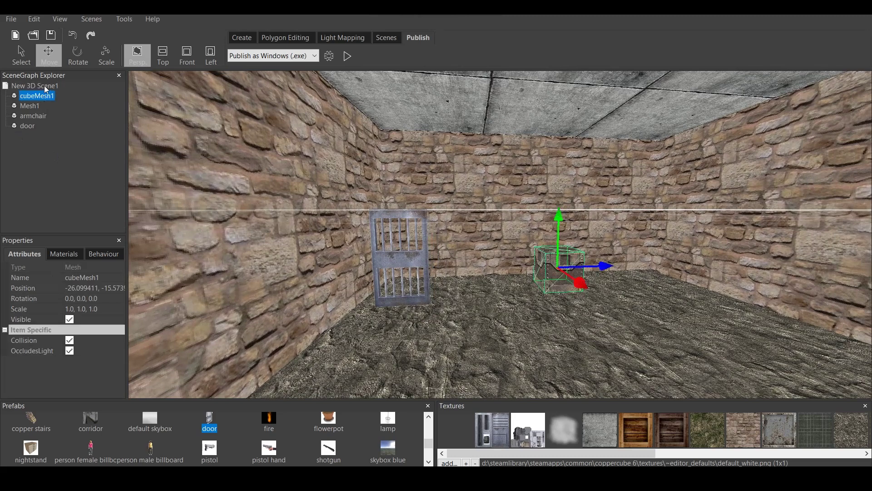
left_click(44, 86)
left_click(108, 253)
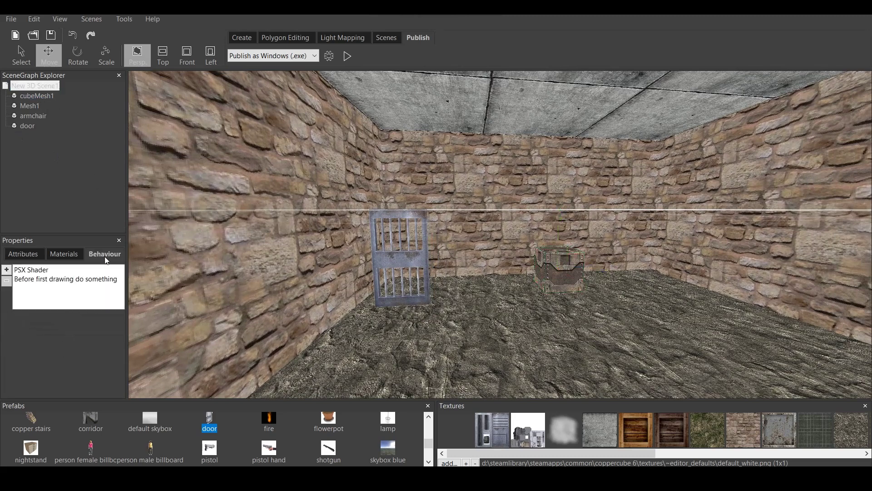
left_click(42, 269)
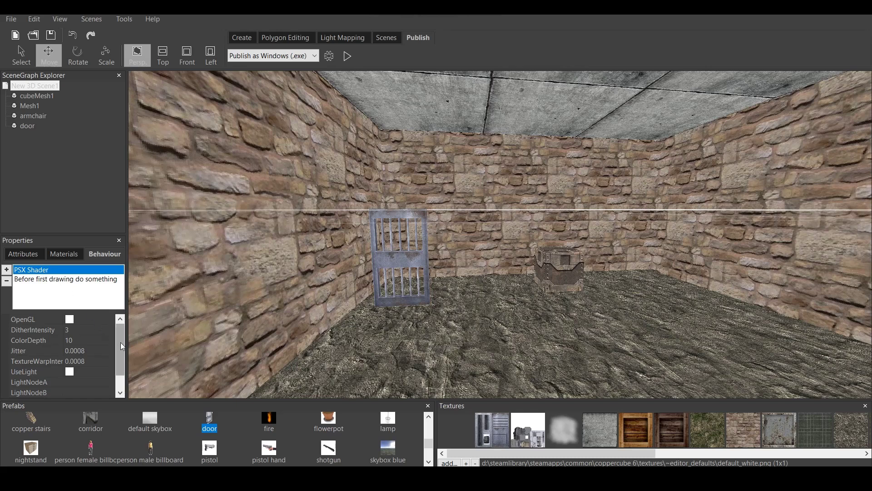
scroll(121, 342, "down", 1)
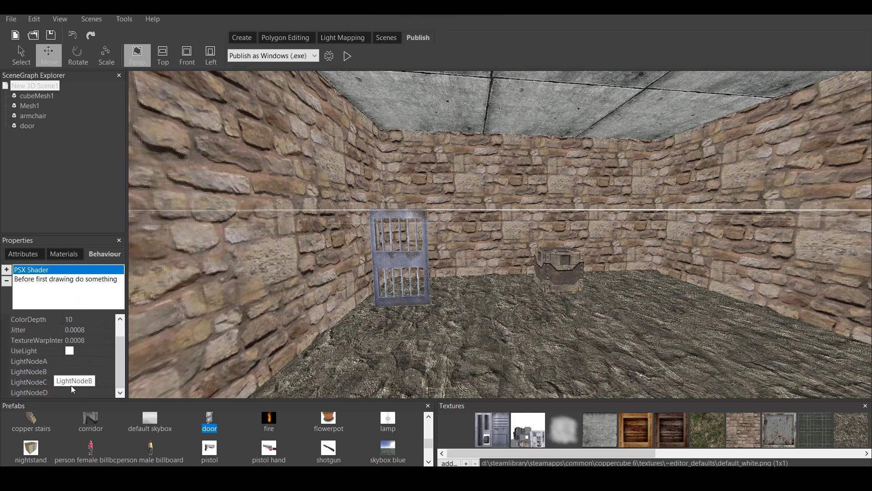
left_click(70, 351)
Add a point light, Light1, to the room and show its attributes.
left_click_drag(506, 296, 538, 302)
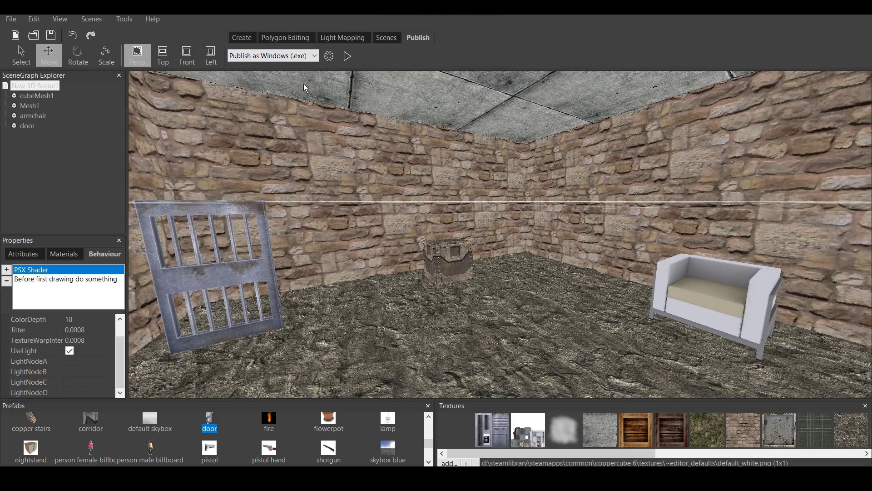
left_click(242, 37)
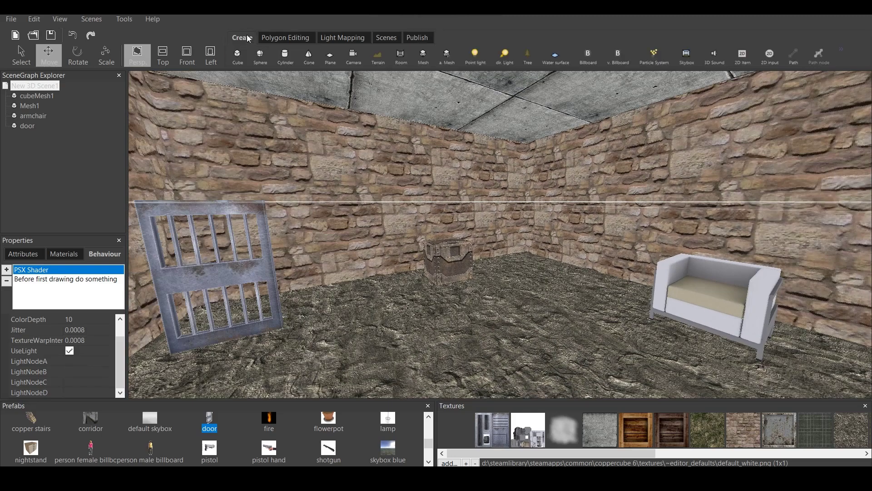
left_click(482, 59)
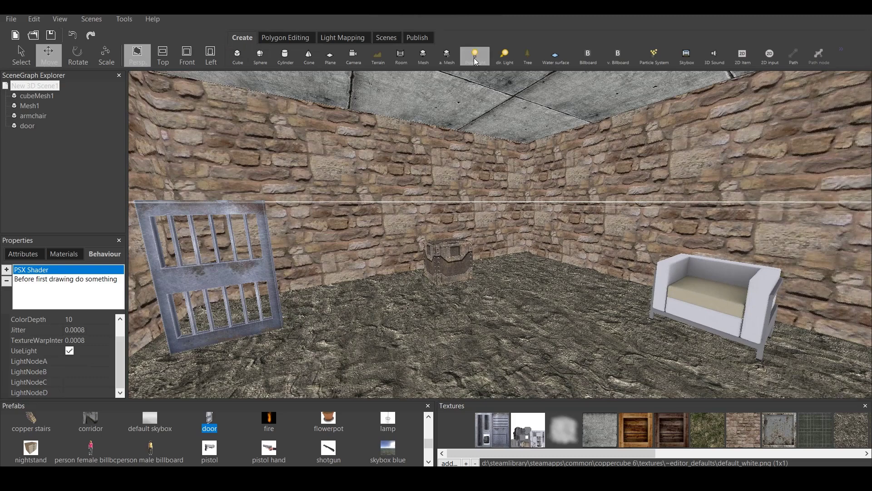
left_click(21, 254)
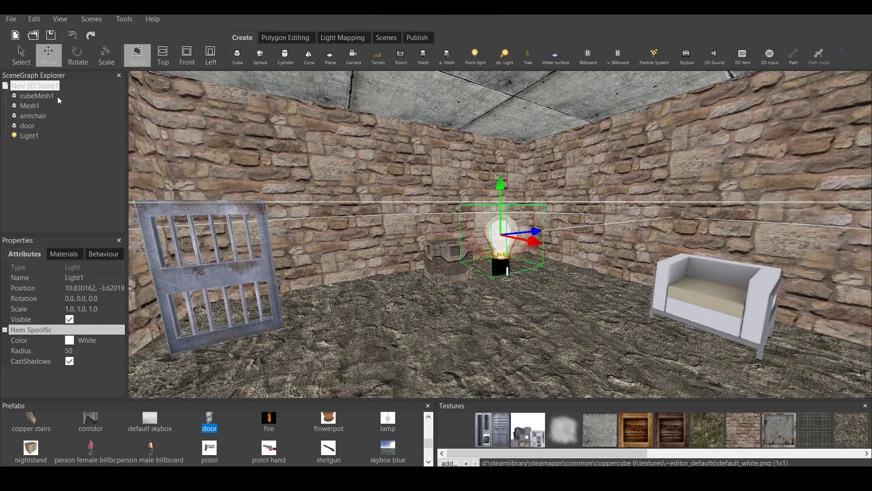
Set the PSX Shader's LightNodeA to the scene node Light1.
left_click(40, 89)
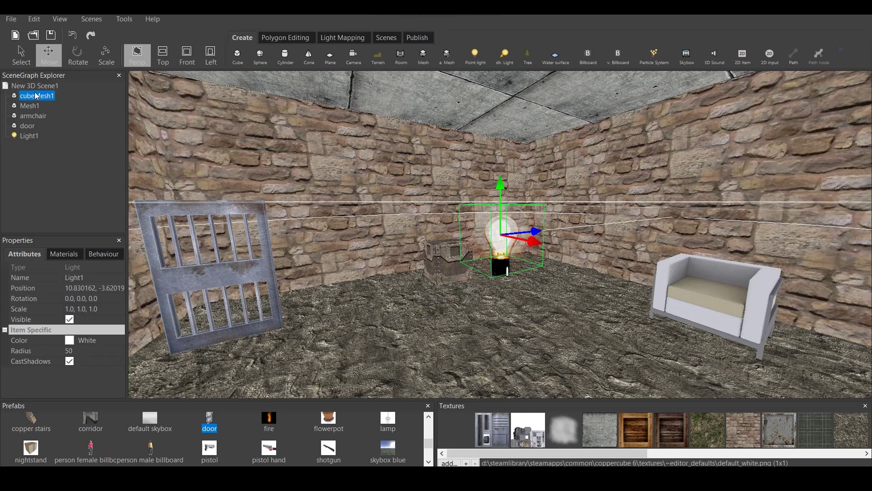
left_click(105, 253)
left_click(32, 270)
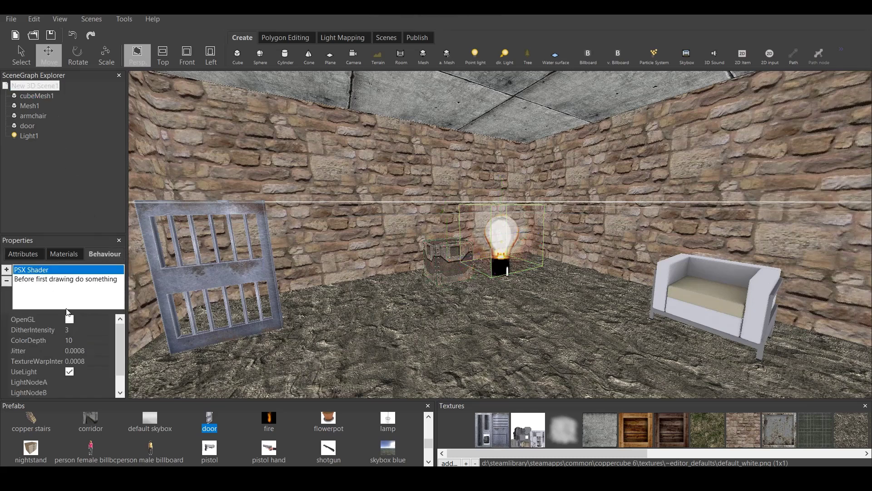
left_click(109, 384)
left_click(110, 382)
left_click(93, 402)
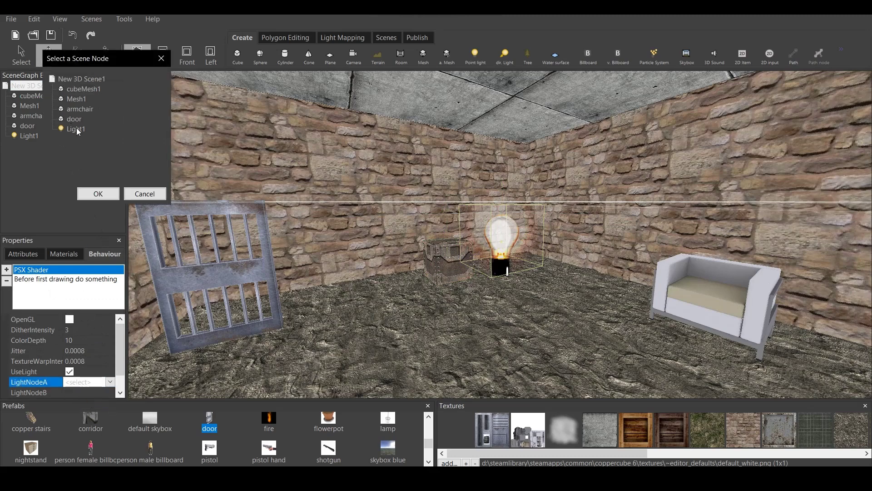
left_click(75, 130)
left_click(91, 196)
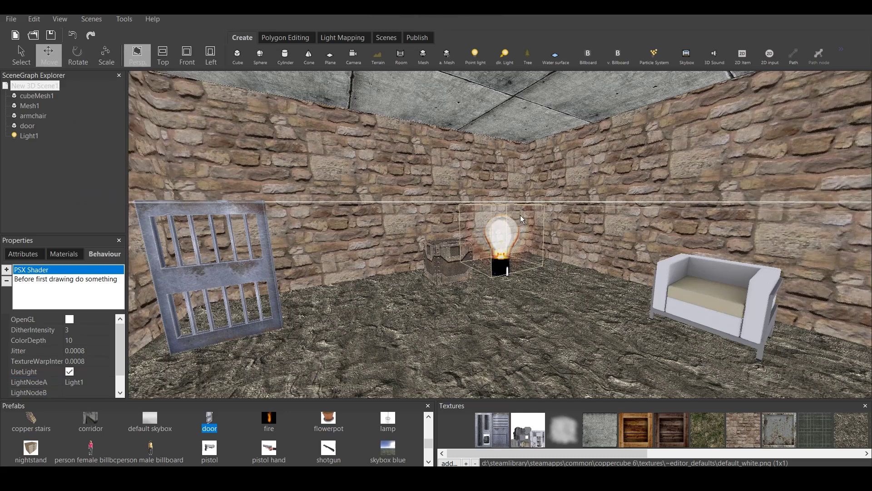
Test-run the room with UseLight off, then again with UseLight back on.
left_click(412, 41)
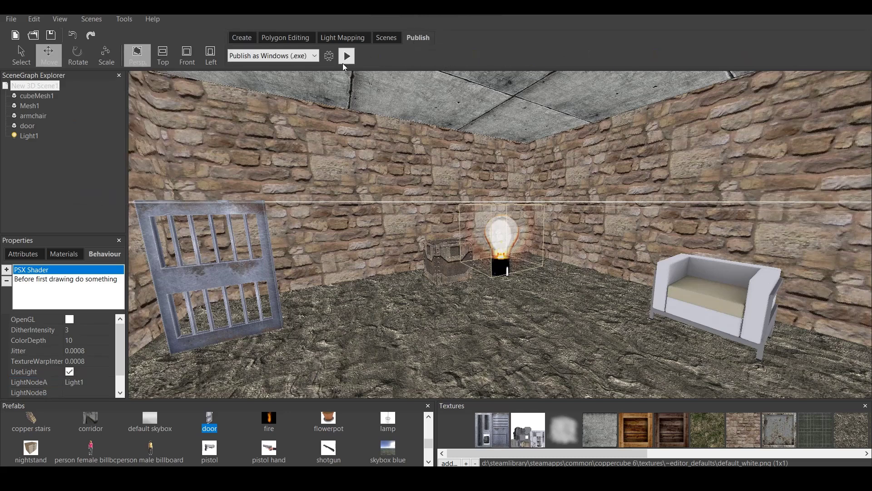
left_click(69, 372)
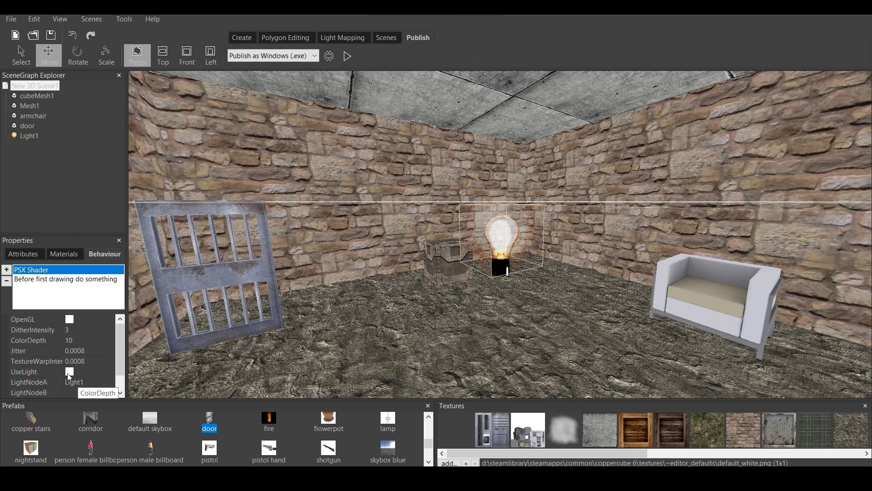
left_click(347, 56)
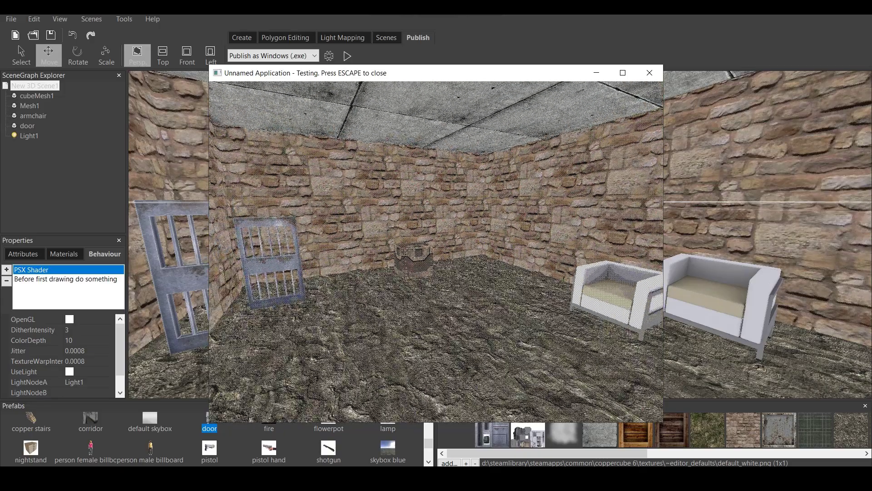
key("Escape")
left_click(69, 372)
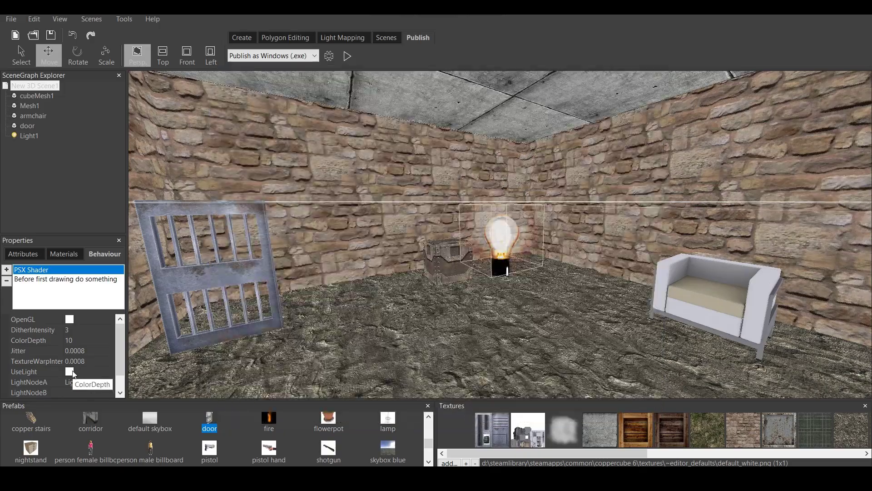
left_click(347, 60)
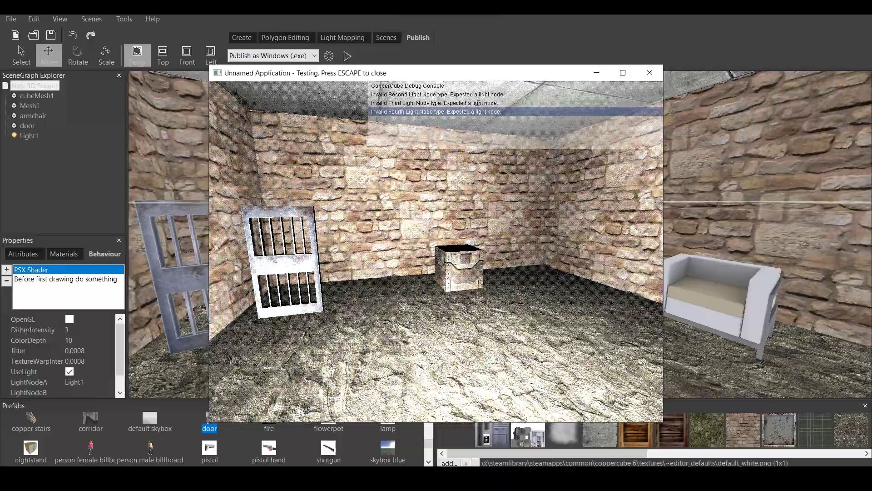
key("Down")
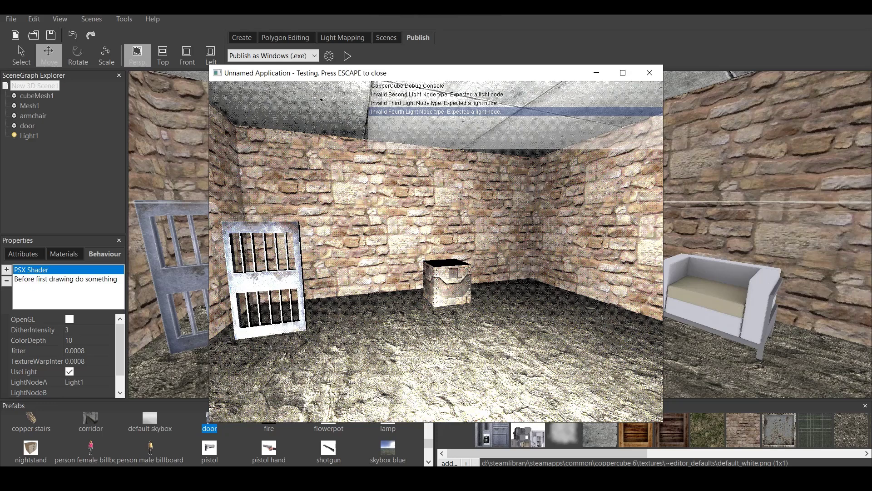
key("Escape")
left_click(502, 258)
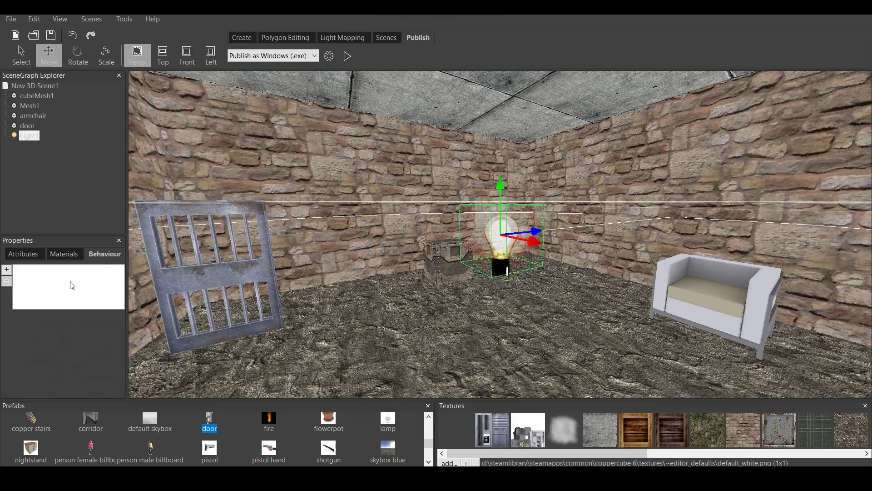
Set Light1's radius to 20 and test-run the room.
left_click(21, 254)
left_click(81, 348)
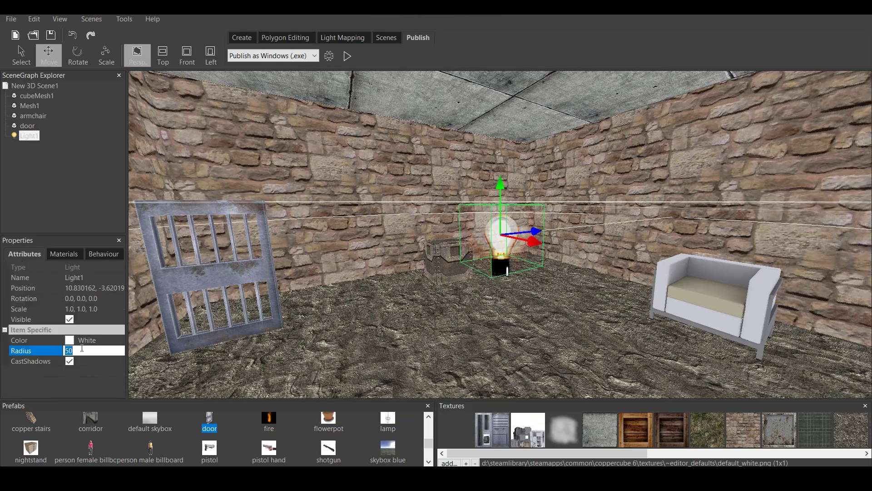
type("20")
key("Return")
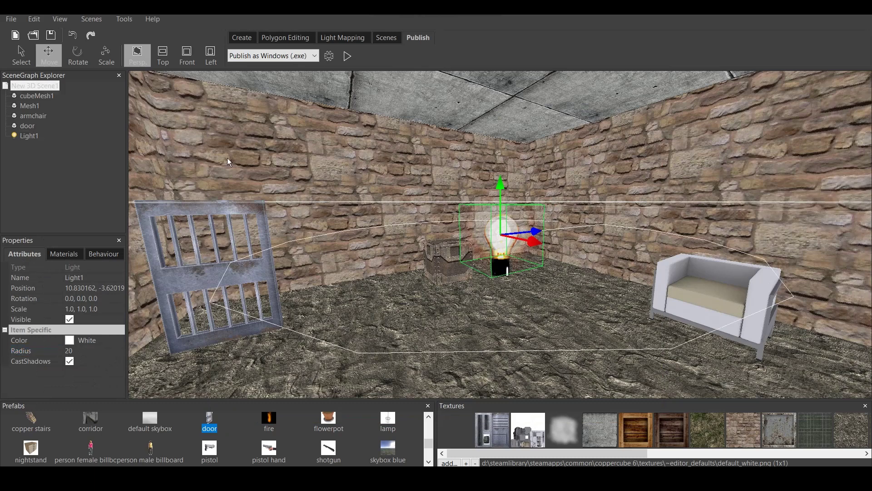
left_click(348, 56)
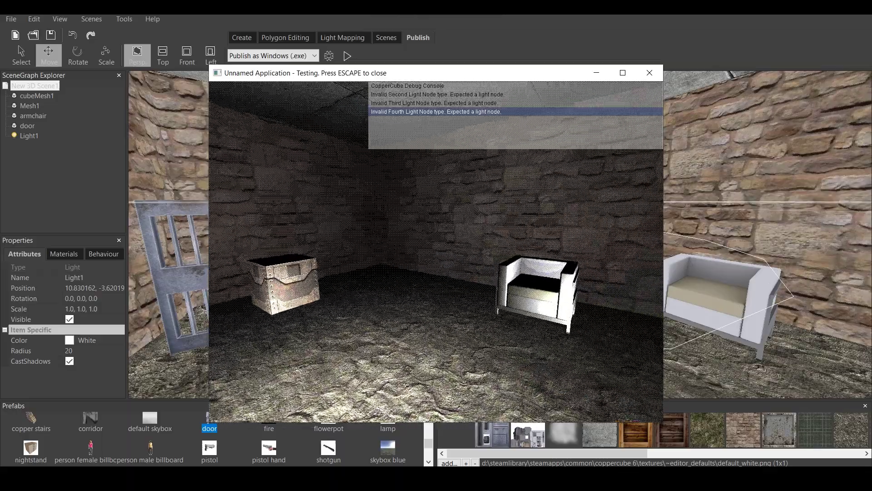
key("Escape")
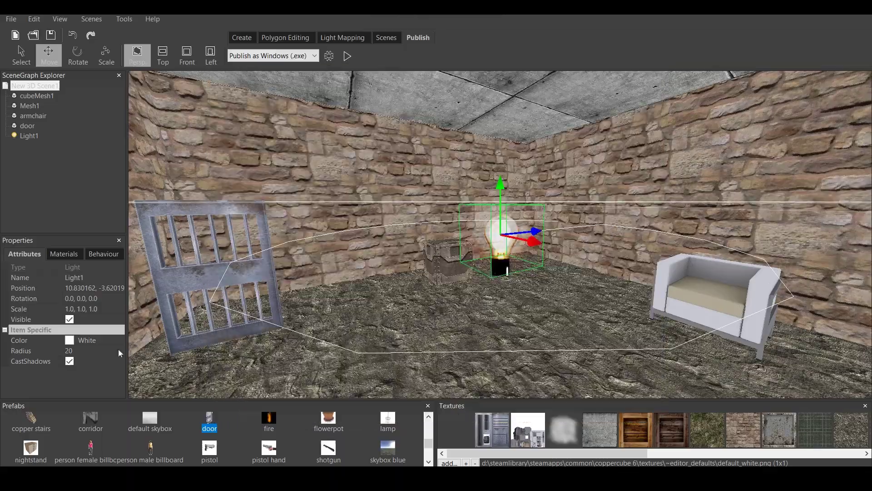
Test Light1 at radius 5, then settle on a radius of 10.
left_click(91, 350)
type("5")
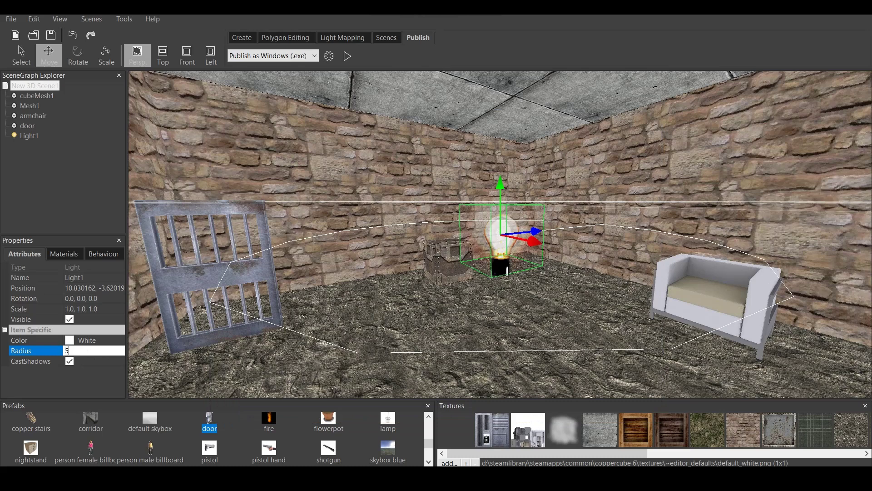
key("Return")
left_click(348, 56)
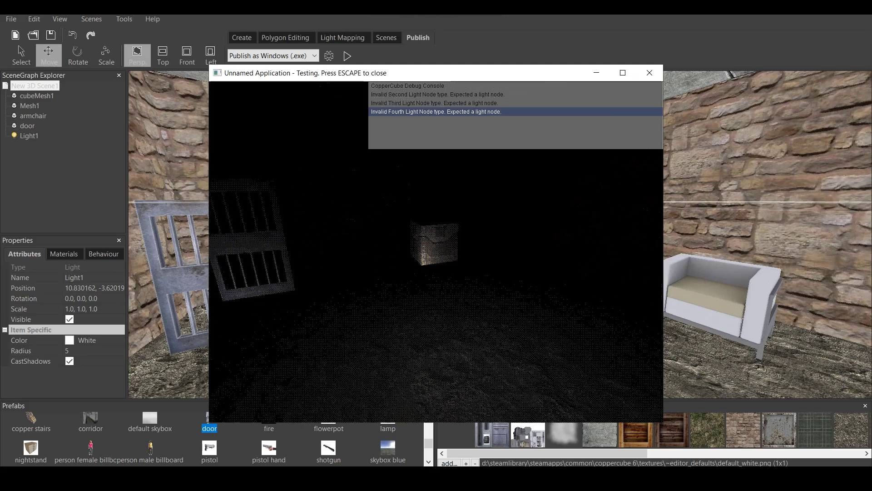
key("Escape")
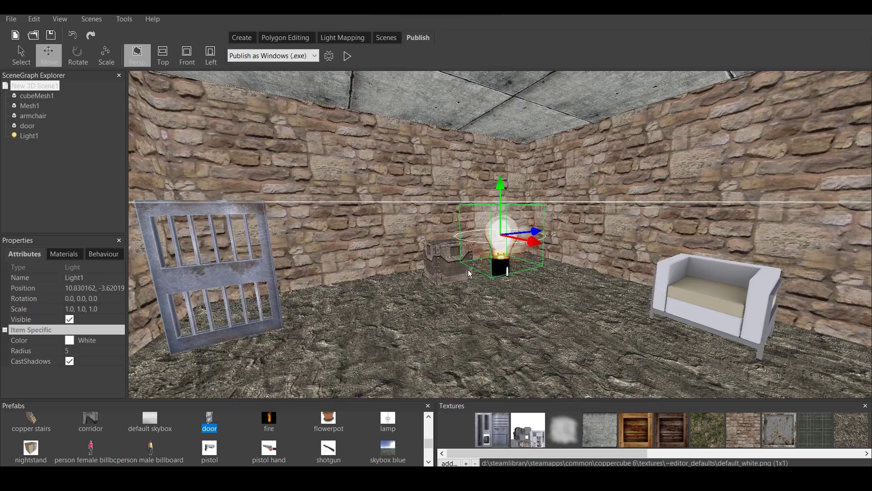
left_click(111, 350)
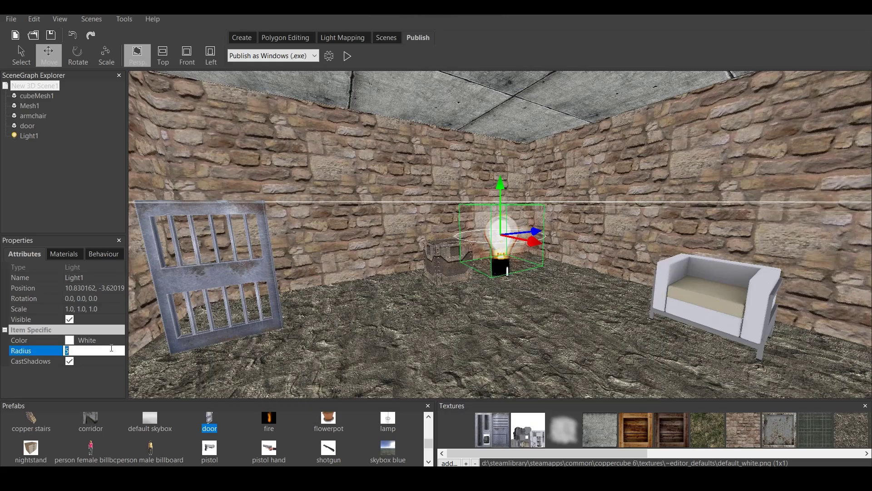
type("10")
key("Return")
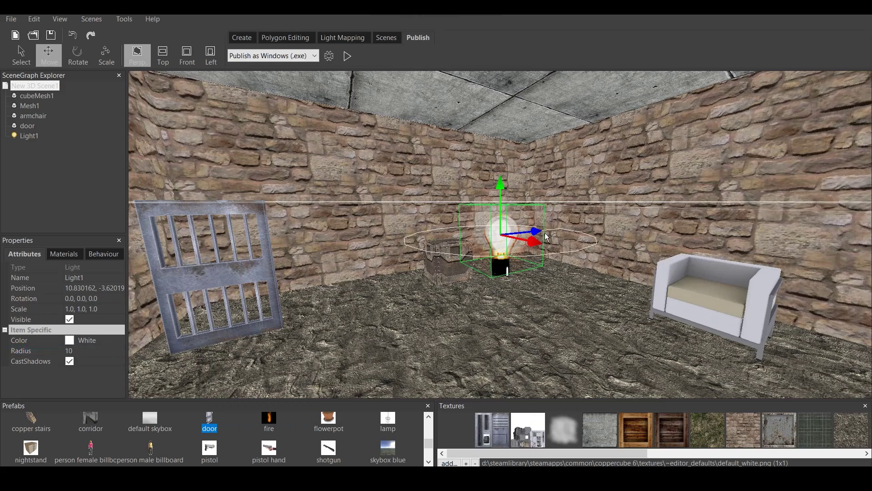
Move the light along the X axis and clone it as Light2.
mouse_move(532, 241)
left_mouse_down()
mouse_move(417, 223)
mouse_move(677, 306)
left_mouse_up()
right_click(423, 227)
left_click(429, 226)
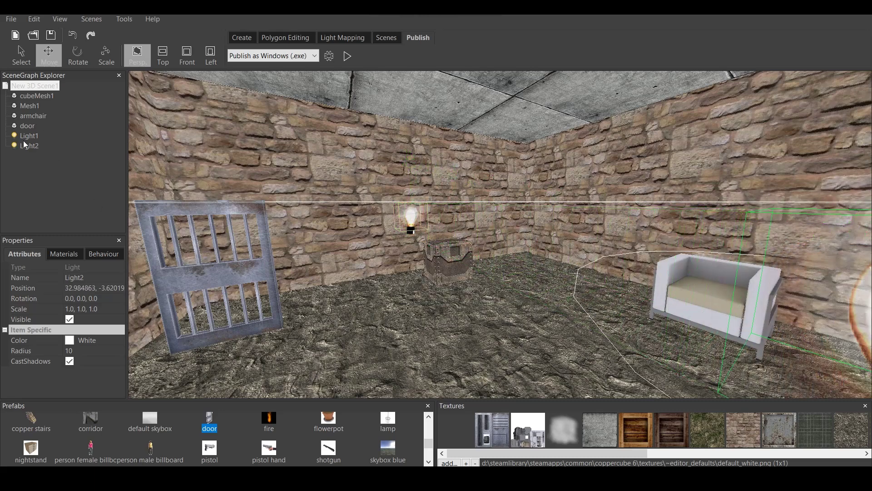
Set the PSX Shader's LightNodeB to Light2 and test-run the room.
left_click(36, 96)
left_click(39, 86)
left_click(104, 253)
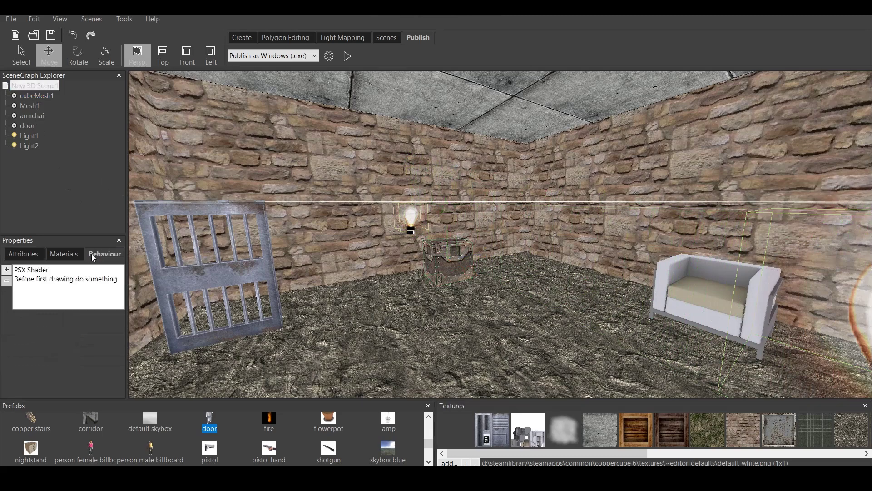
left_click(30, 269)
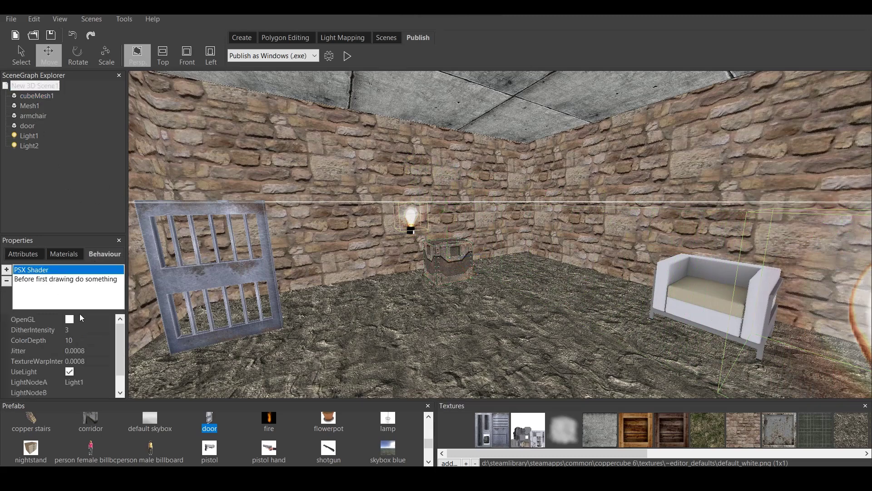
left_click(105, 390)
left_click(109, 393)
left_click(87, 413)
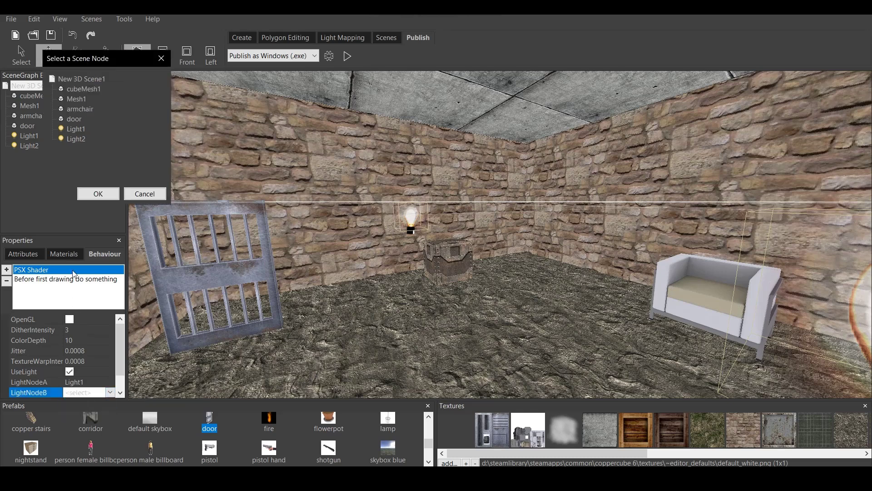
left_click(76, 139)
left_click(98, 194)
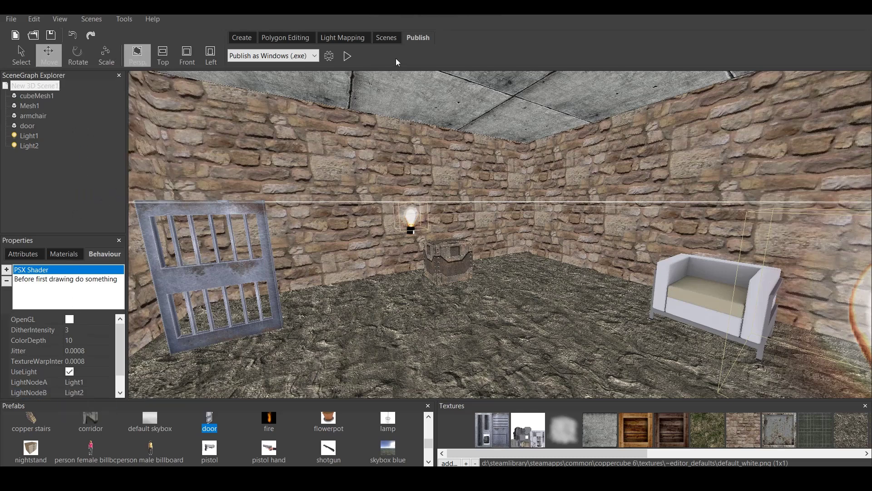
left_click(348, 56)
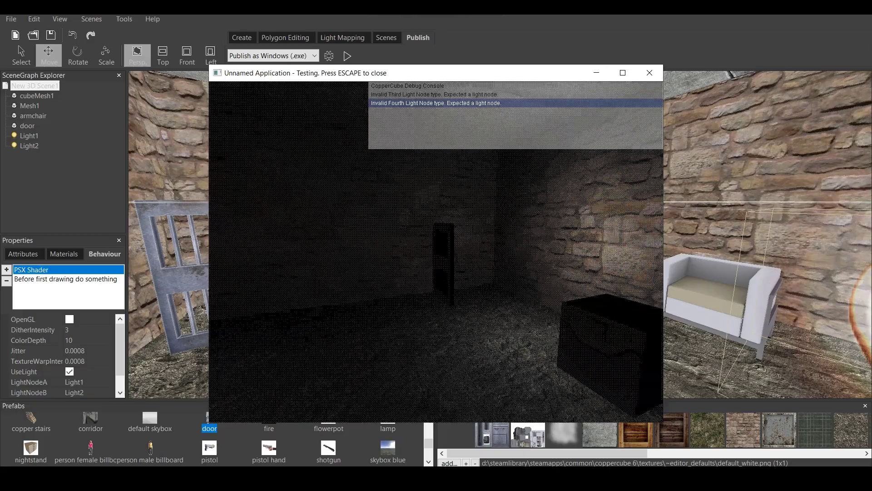
key("Escape")
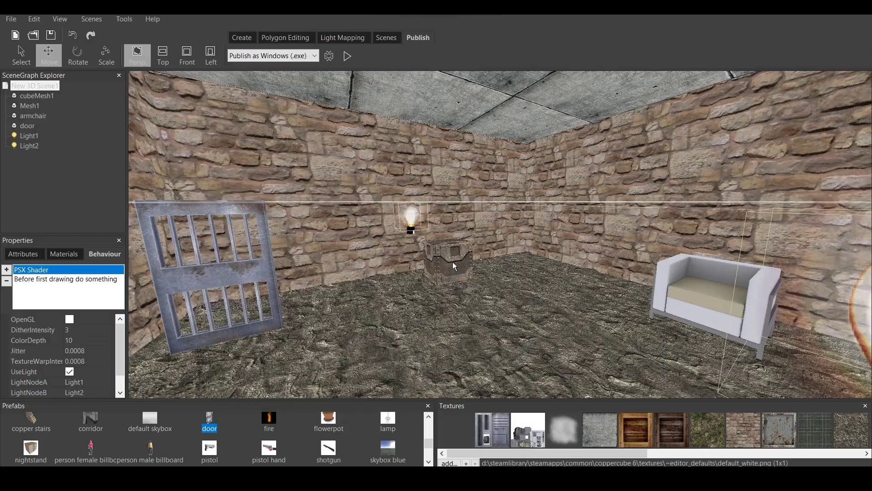
Clone the bulb light again to create Light3.
scroll(499, 273, "down", 3)
left_click(637, 269)
right_click(637, 269)
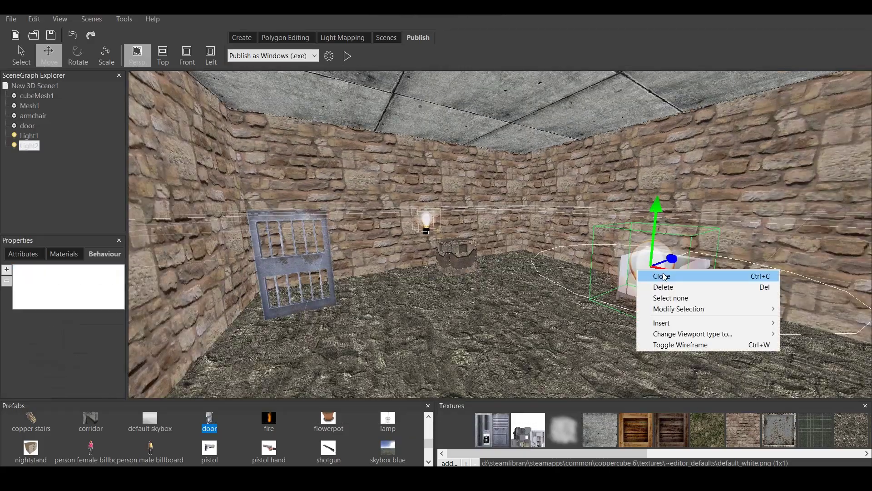
left_click(655, 275)
scroll(628, 274, "up", 5)
scroll(737, 285, "down", 5)
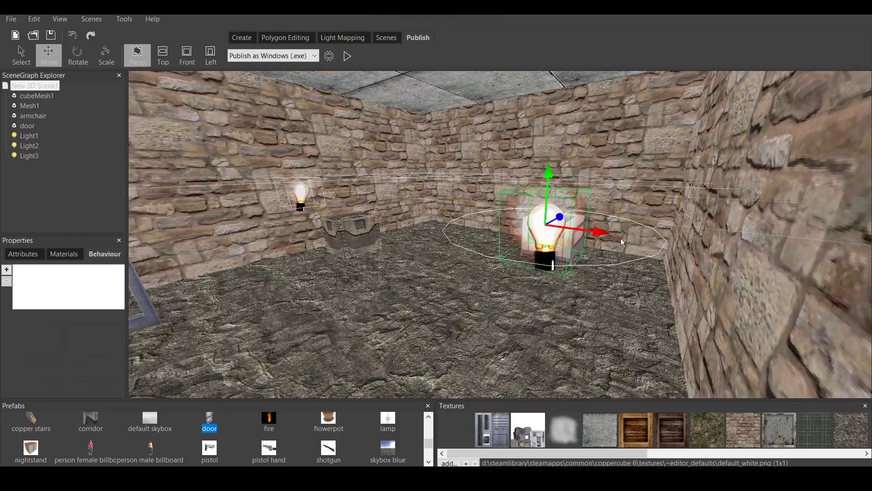
Move the light left along X and clone it as Light4.
mouse_move(609, 236)
left_mouse_down()
mouse_move(473, 217)
mouse_move(514, 166)
mouse_move(495, 190)
mouse_move(381, 236)
left_mouse_up()
right_click(497, 182)
left_click(518, 188)
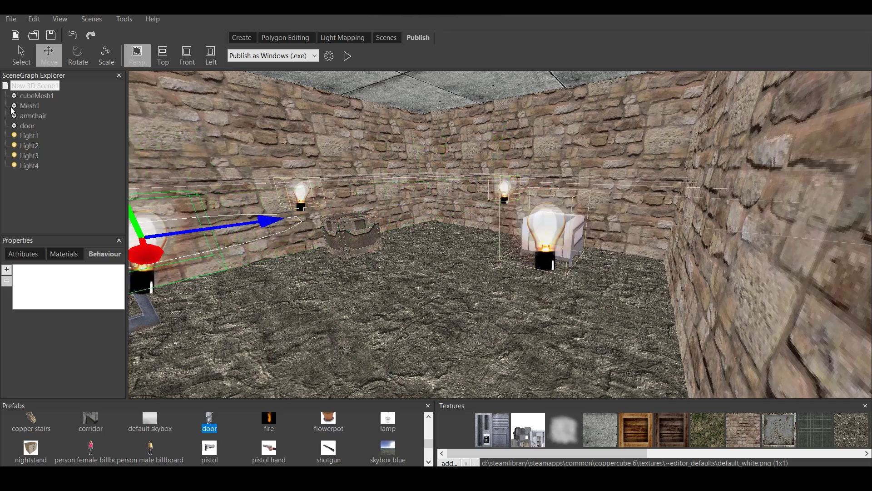
Set the PSX Shader's LightNodeC to Light3 and LightNodeD to Light4.
left_click(37, 87)
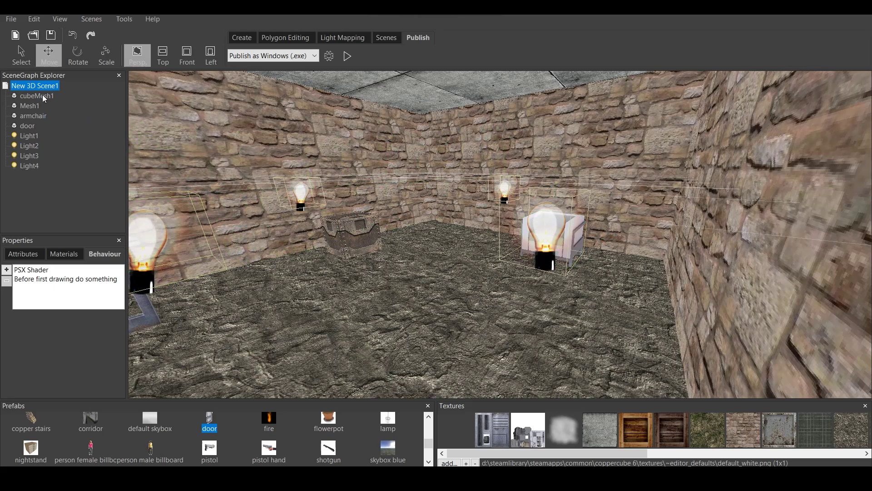
left_click(39, 269)
scroll(122, 339, "down", 1)
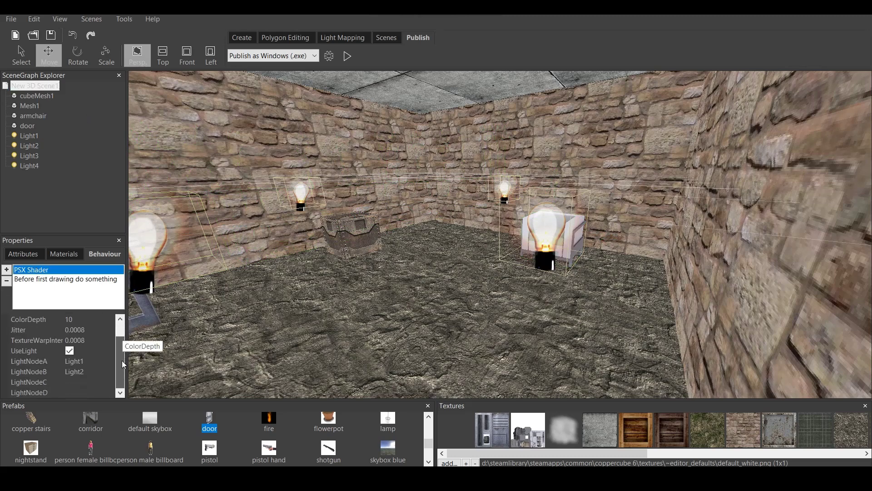
left_click(105, 380)
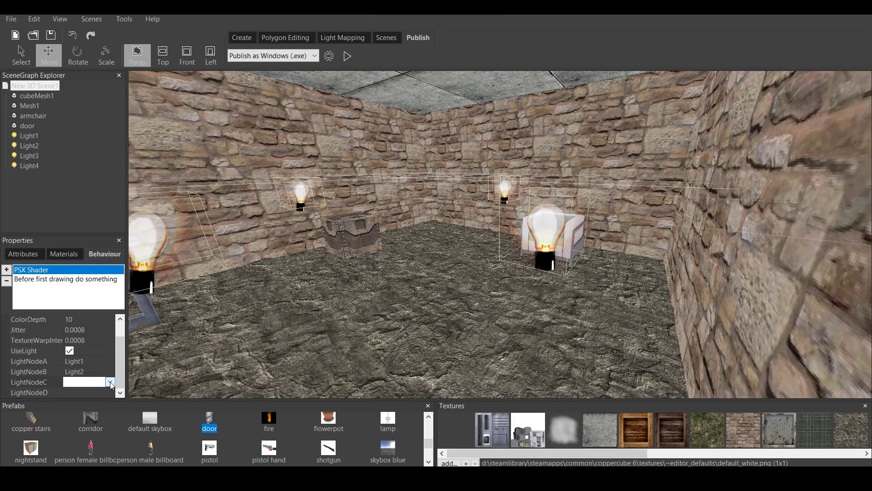
left_click(110, 382)
left_click(94, 400)
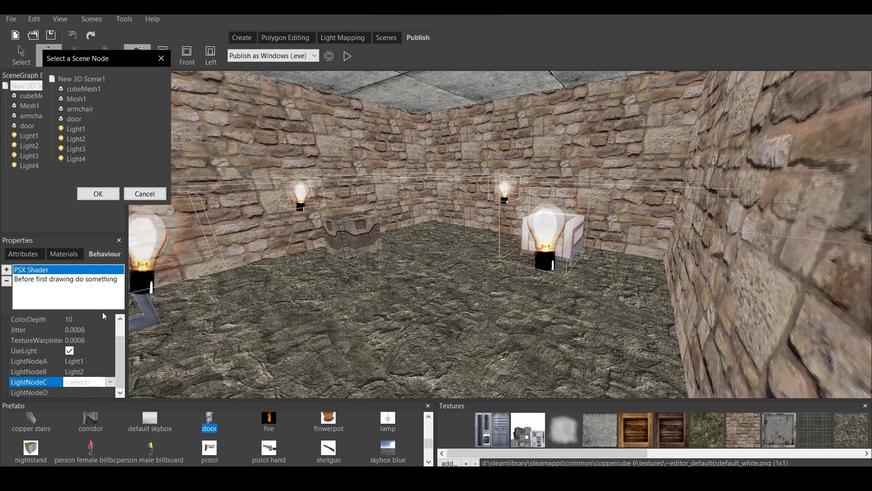
left_click(76, 149)
left_click(98, 193)
left_click(105, 392)
left_click(110, 392)
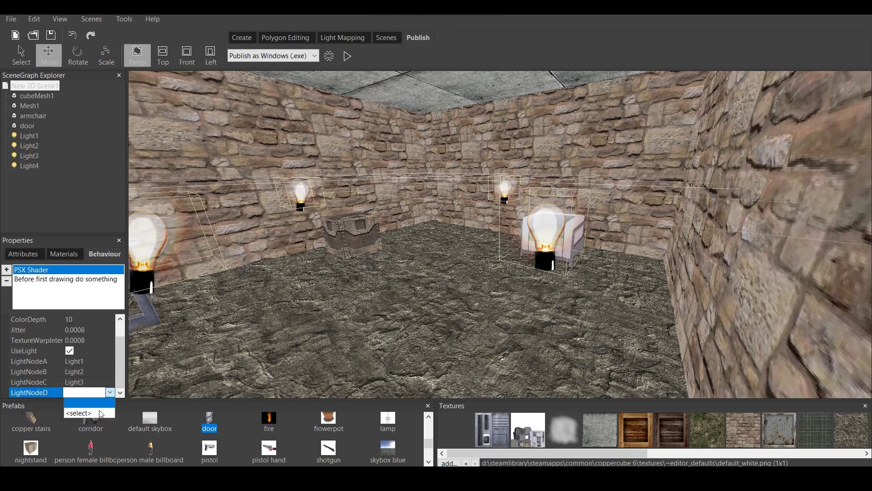
left_click(95, 411)
left_click(105, 195)
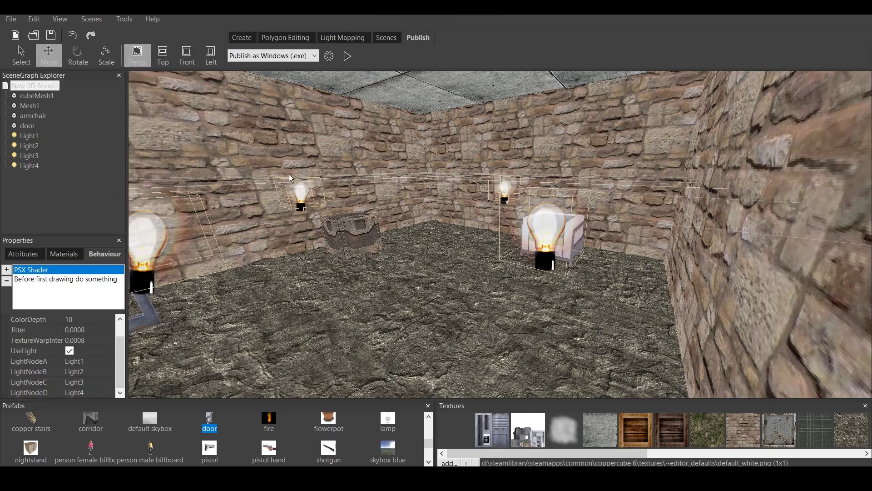
Test-run the room with four lights, moving around before closing it.
left_click(350, 57)
key("Up")
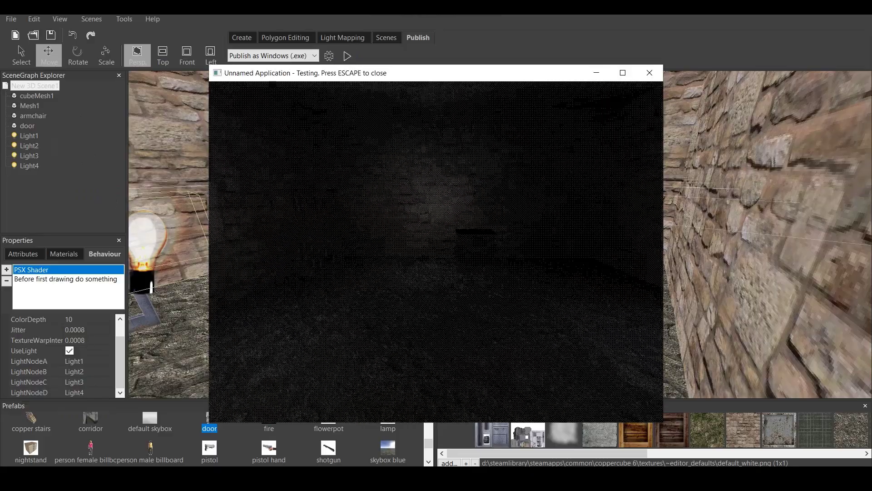
key("Down")
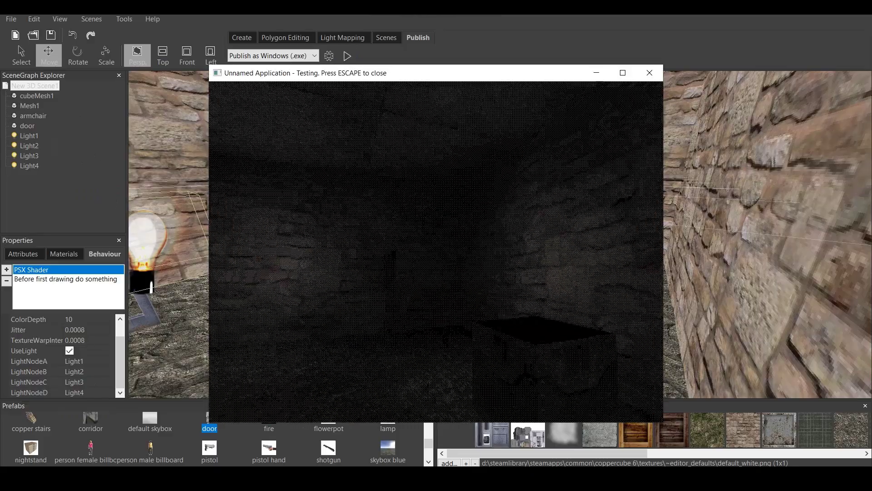
key("Escape")
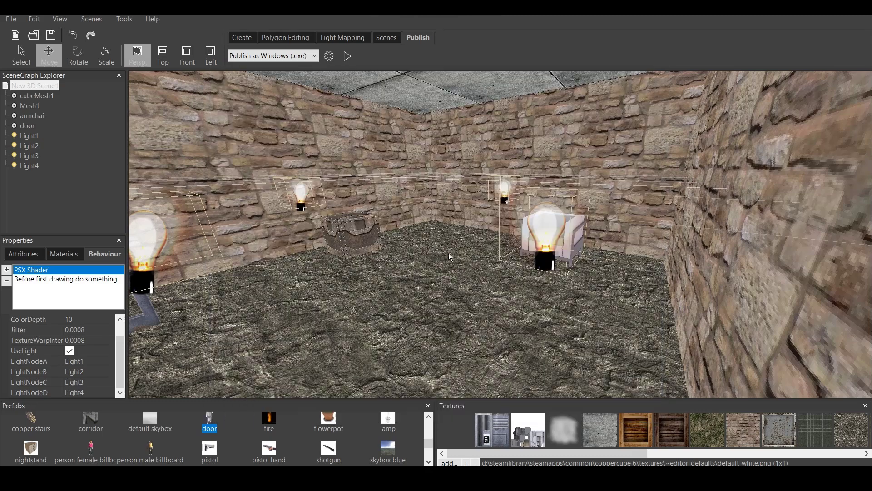
left_click(30, 166)
Delete the cloned lights Light2, Light3 and Light4.
left_click(33, 147, "shift")
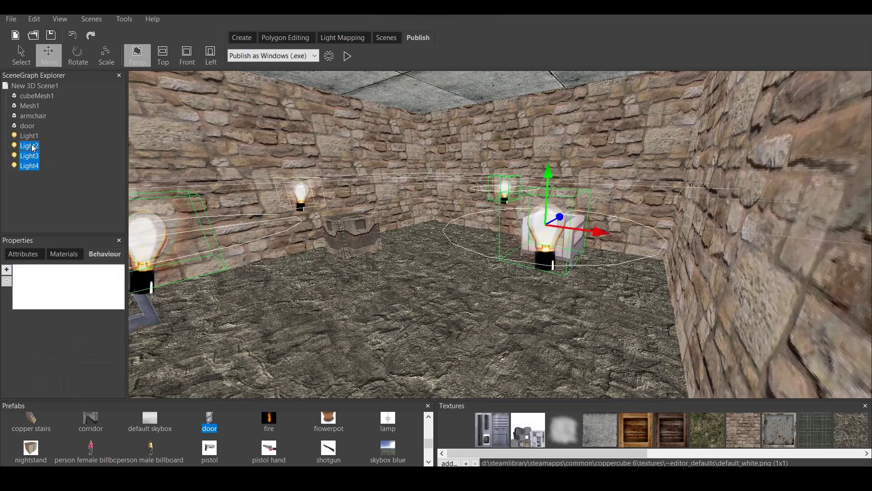
right_click(33, 147)
left_click(66, 159)
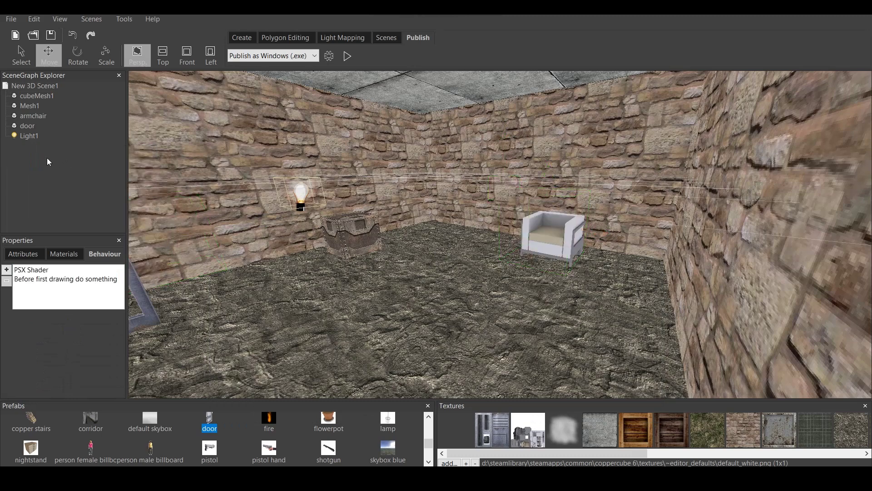
Raise Light1's radius to 20.
left_click(29, 136)
left_click(28, 254)
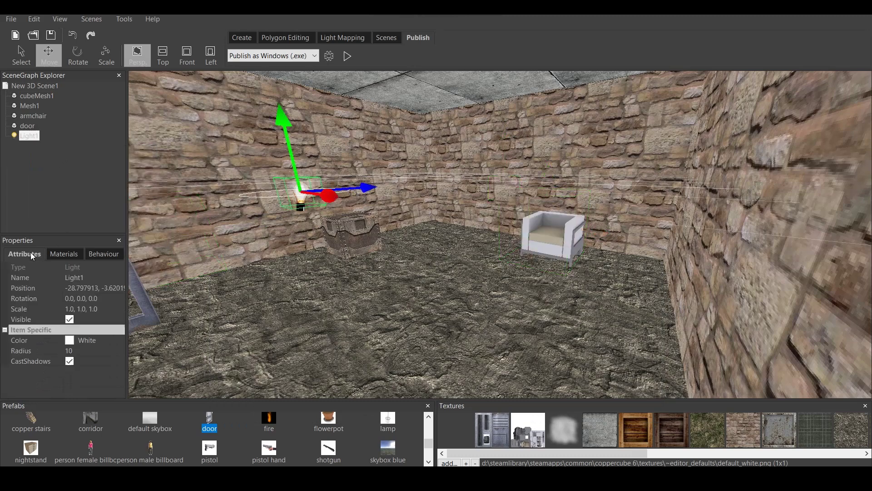
left_click(82, 350)
type("20")
key("Return")
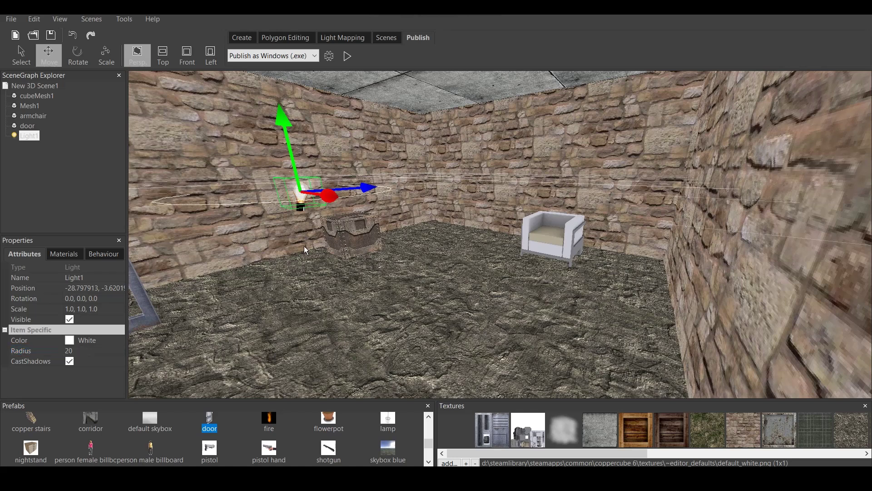
left_click(245, 38)
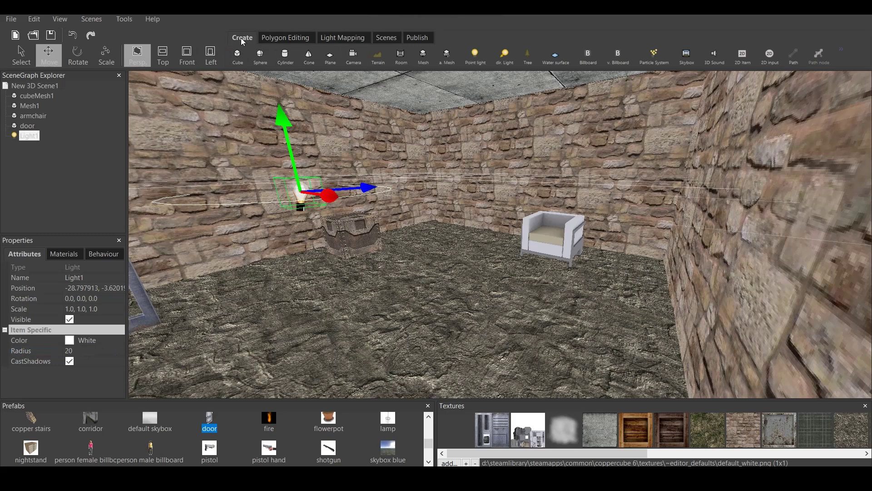
Add a new camera to the scene.
left_click(356, 58)
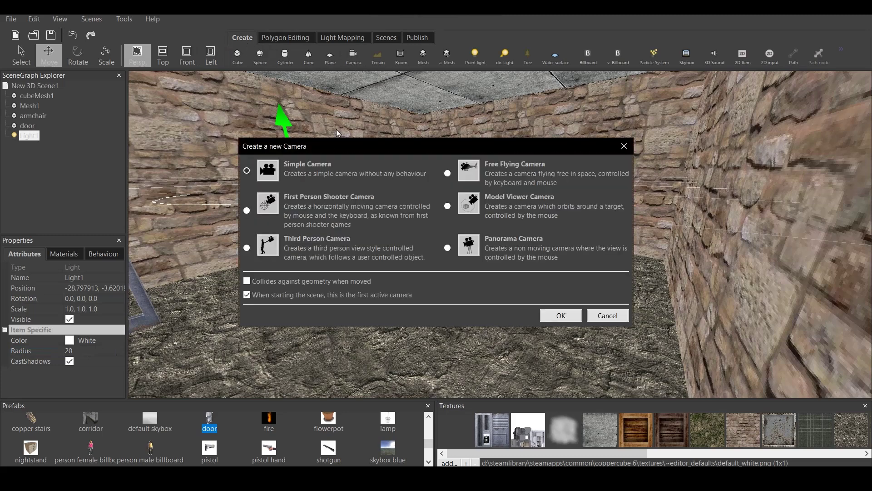
left_click(246, 211)
left_click(561, 316)
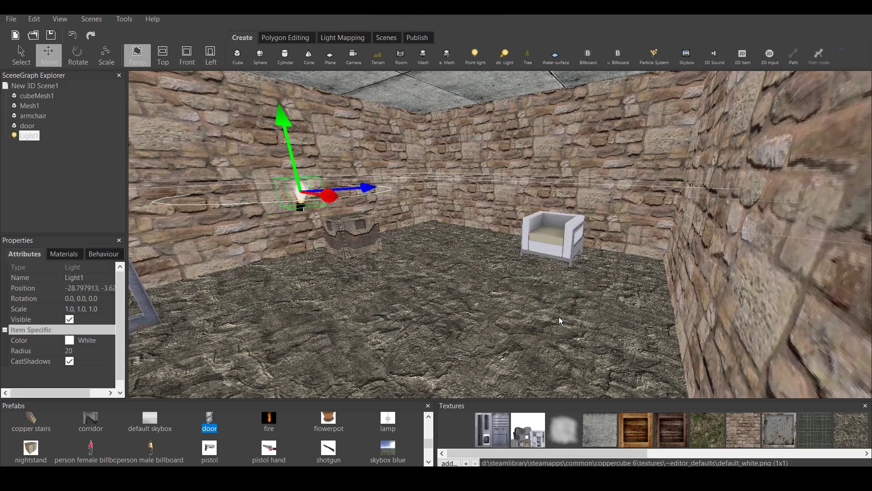
Test-run the room, walking toward the cube and barred door, then close it.
left_click(417, 37)
left_click(347, 56)
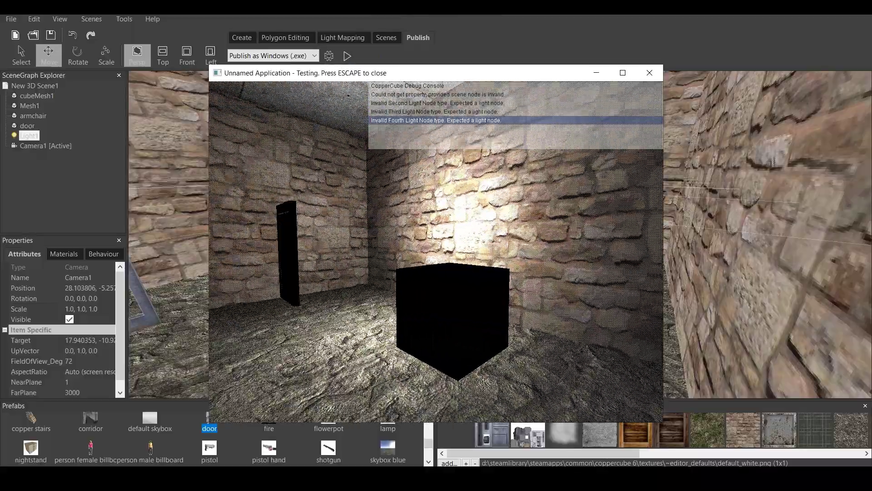
key("Down")
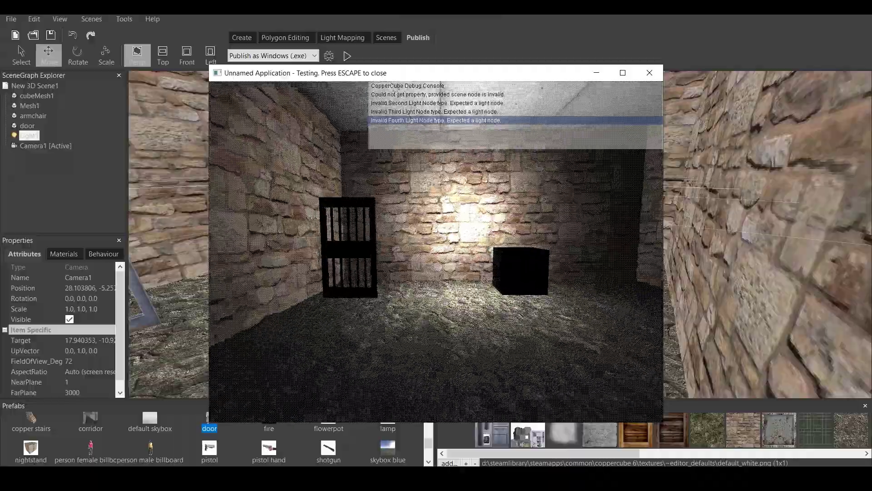
key("Up")
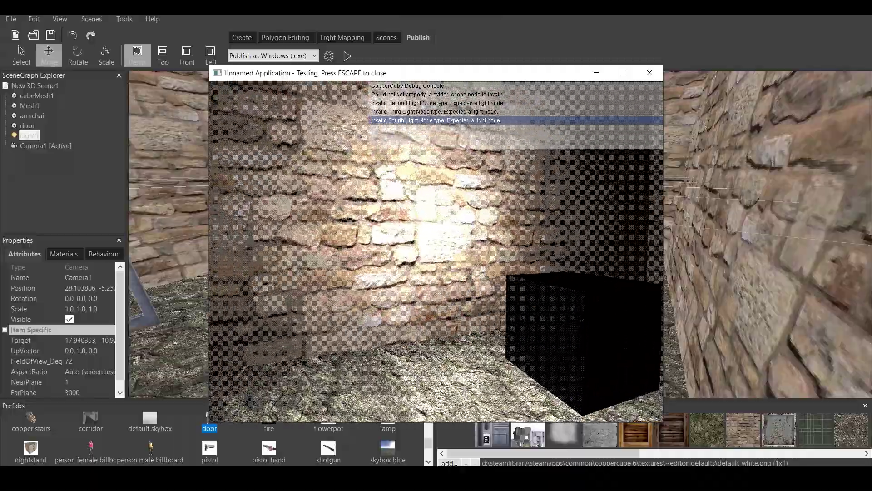
key("Down")
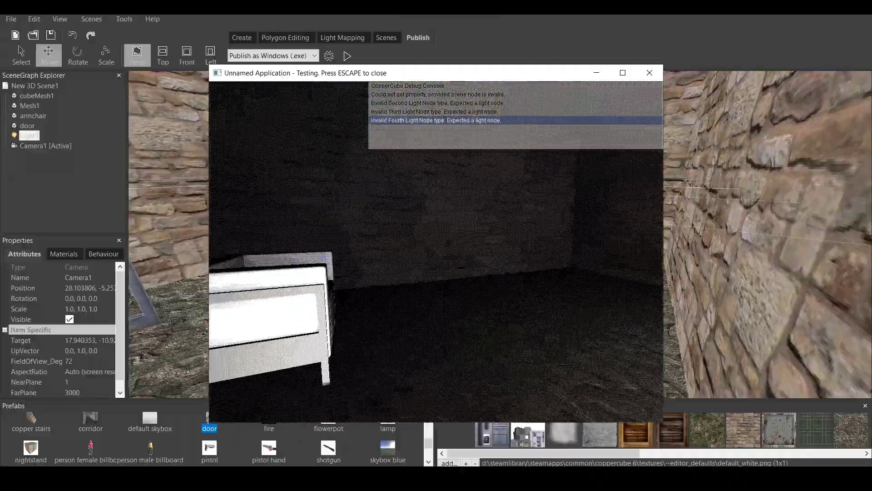
key("Down")
key("Escape")
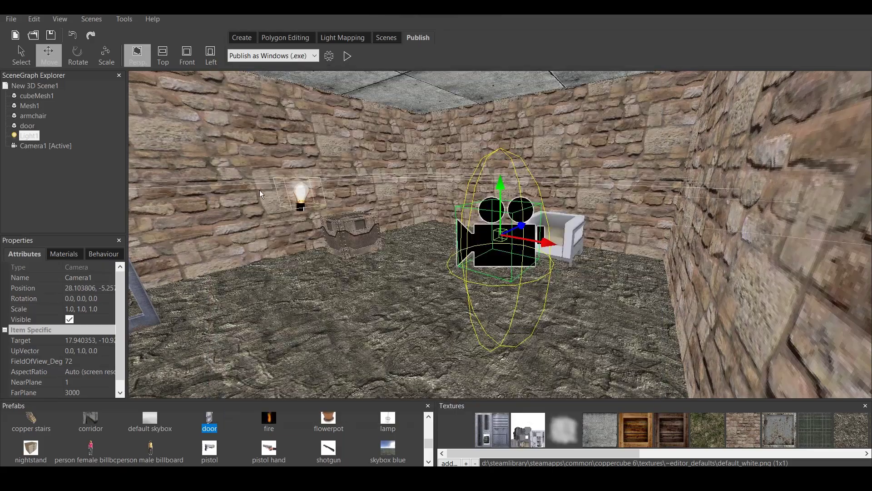
left_click(27, 136)
Parent Light1 under Camera1 at position 0,0,0 and test-run the room.
left_click(32, 146)
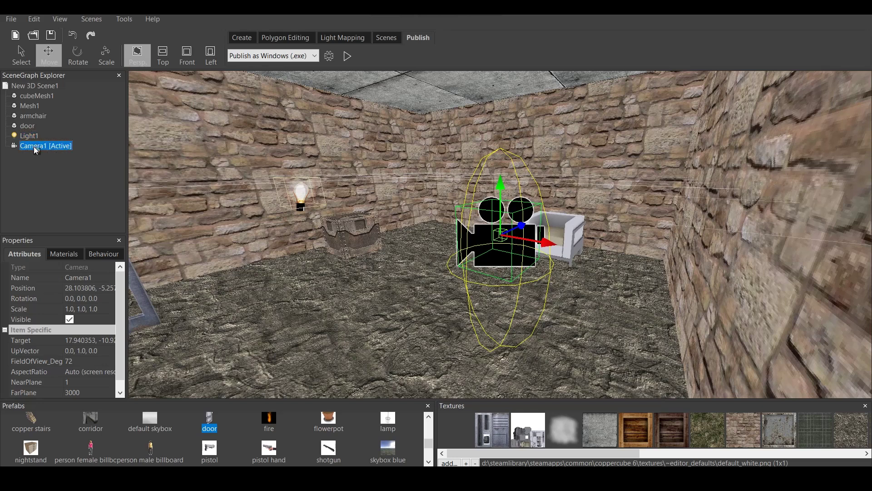
left_click_drag(29, 135, 36, 146)
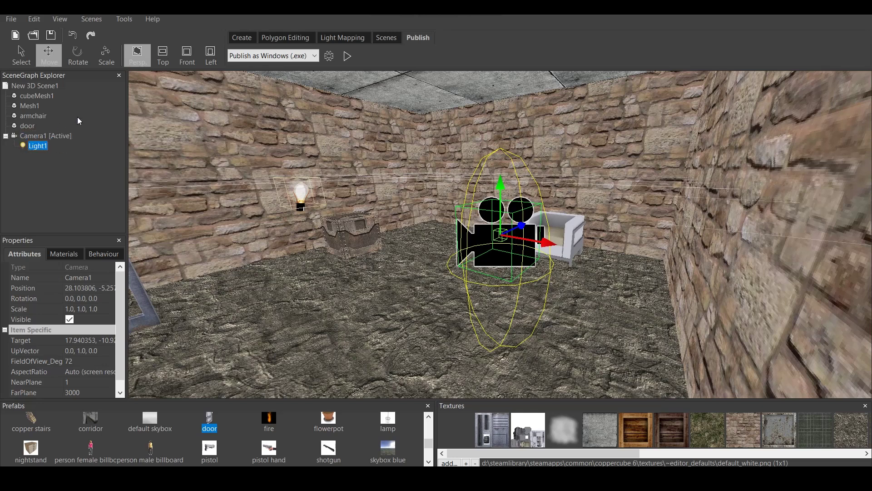
left_click(37, 145)
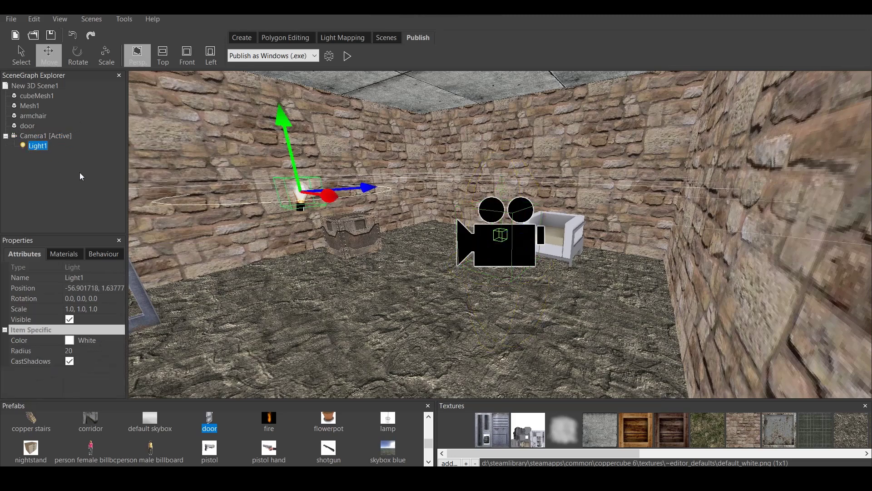
left_click(102, 285)
type("0,0,0")
key("Return")
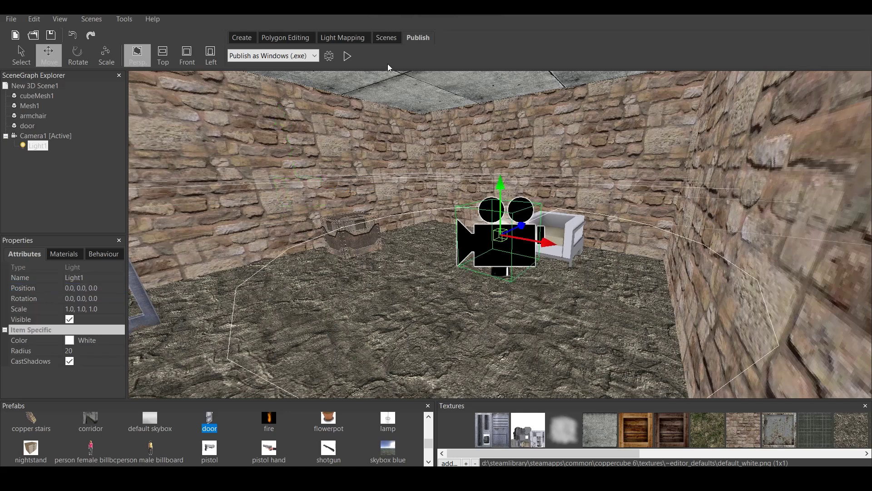
left_click(349, 57)
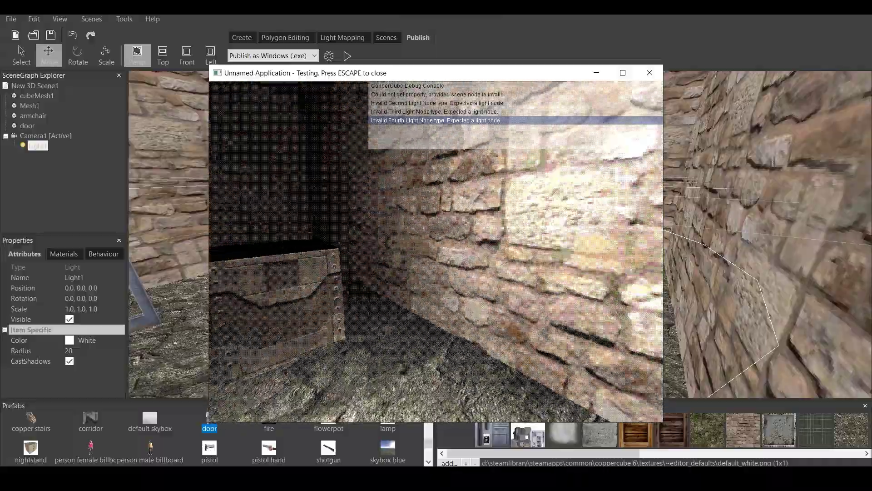
key("Escape")
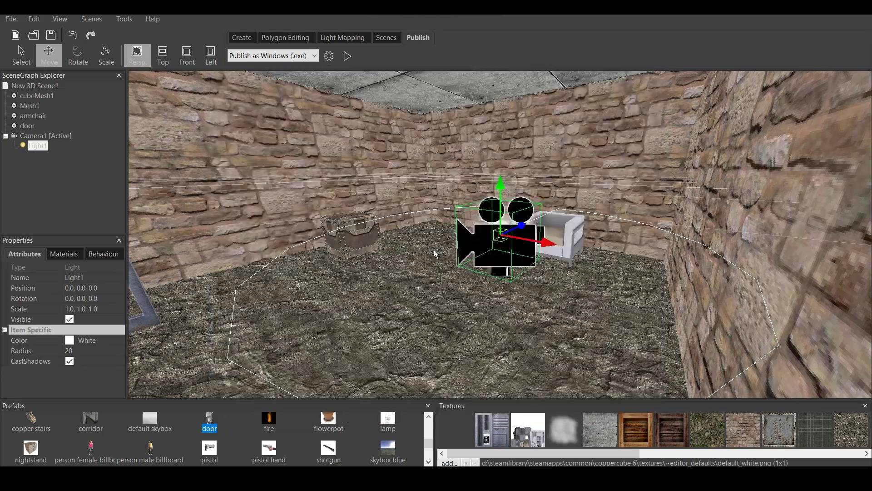
Shift Light1 sideways beside the camera, retest, then orbit the view toward the door.
scroll(611, 290, "down", 2)
scroll(611, 290, "up", 1)
left_click_drag(559, 250, 499, 239)
left_click(490, 246)
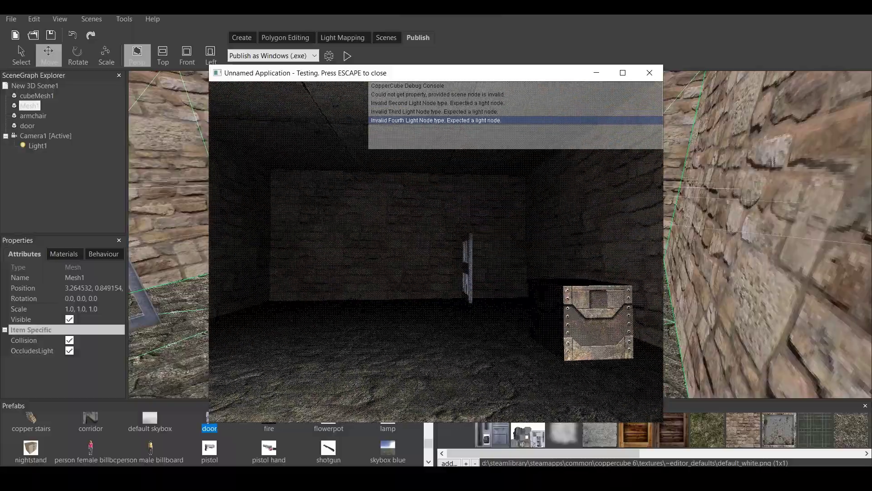
key("Escape")
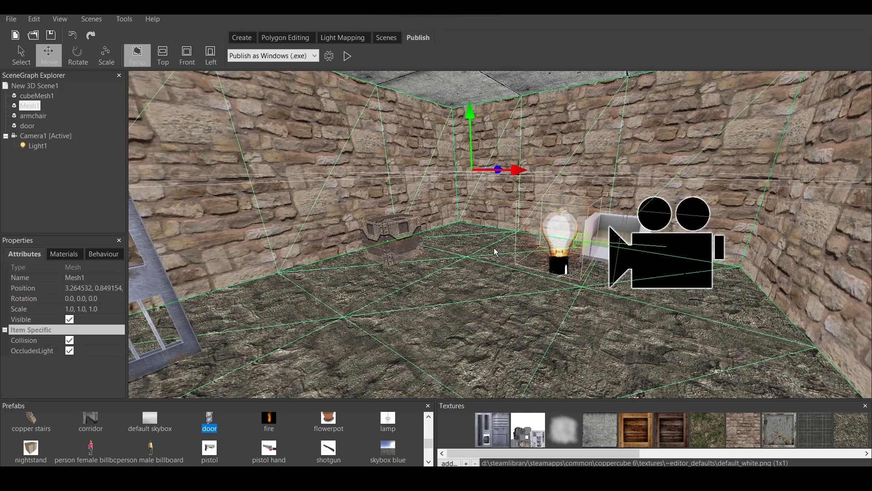
left_click_drag(494, 251, 550, 265)
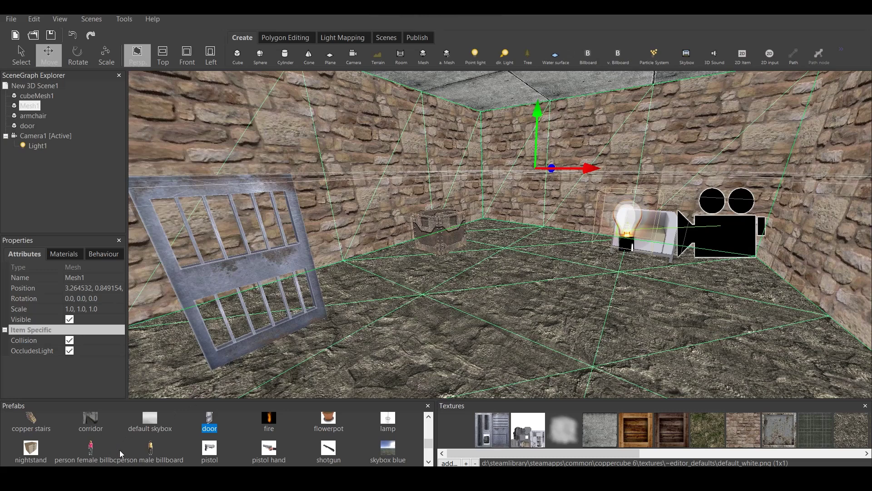
Add the black smoke prefab, blacksmoke, to the room.
scroll(373, 444, "up", 3)
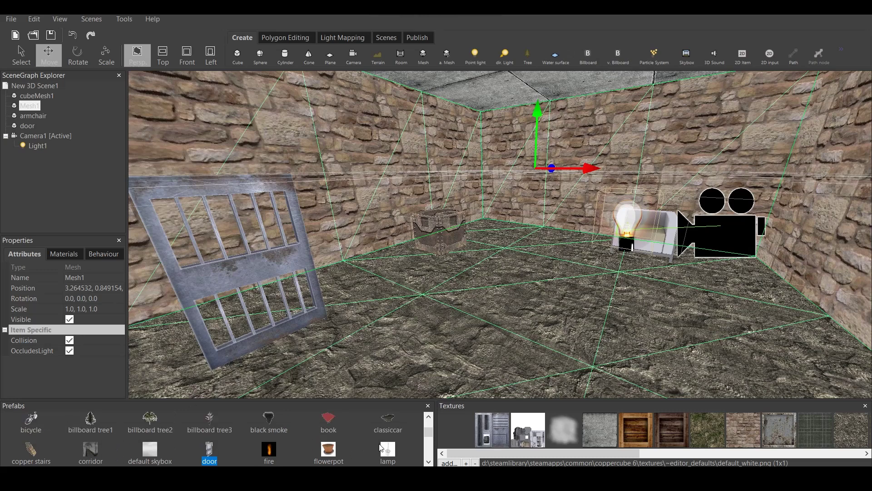
double_click(269, 434)
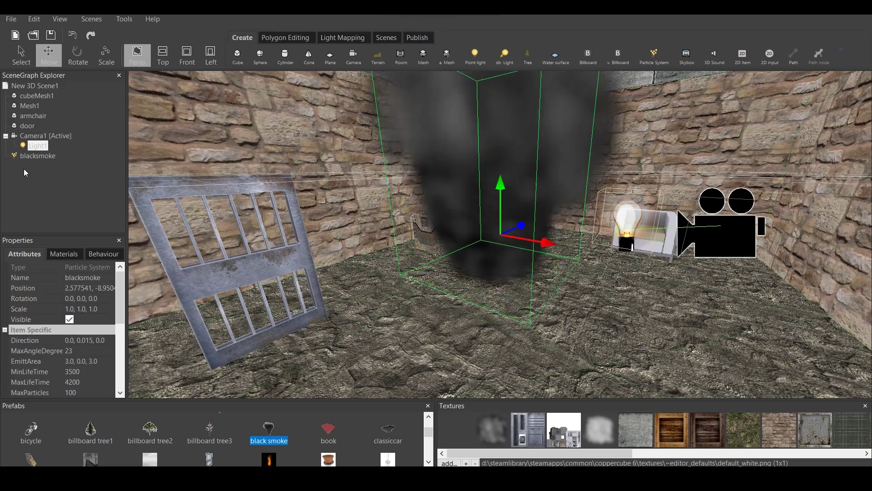
left_click(32, 155)
Add a PSX Shader action targeting blacksmoke to the scene's Before first drawing behaviour.
left_click(35, 86)
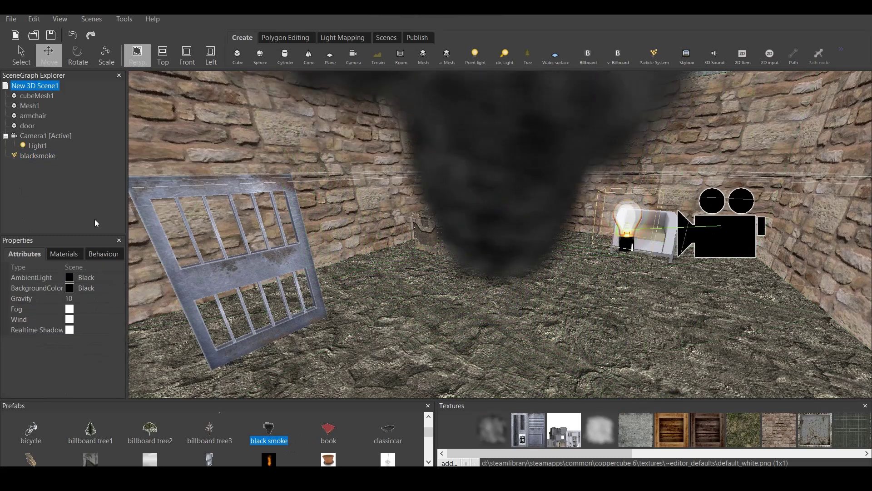
left_click(103, 253)
left_click(66, 279)
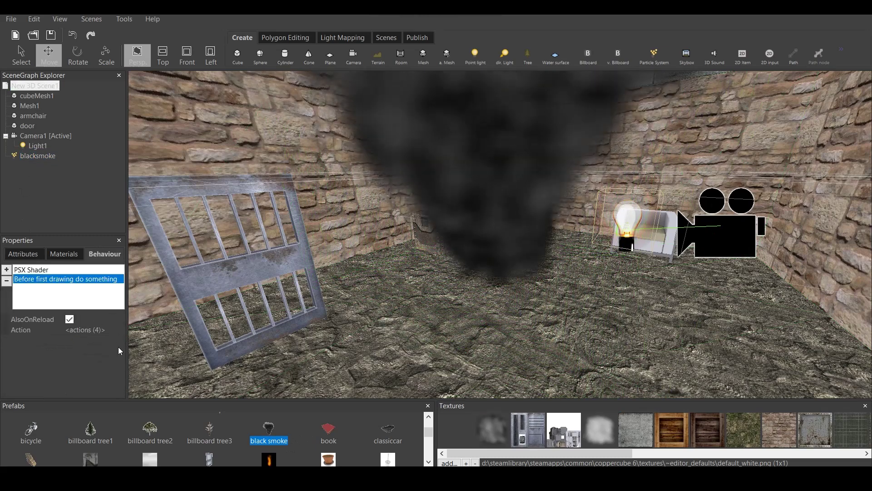
left_click(117, 330)
left_click(118, 329)
left_click(13, 299)
mouse_move(91, 410)
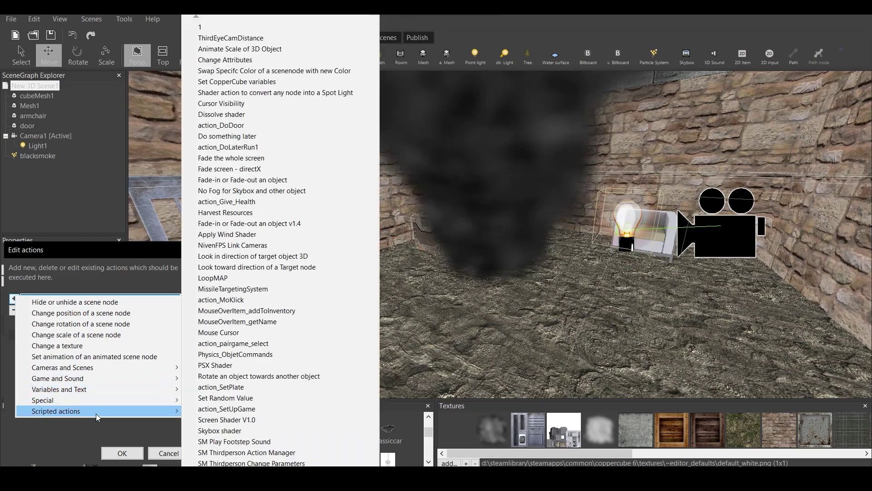
left_click(230, 366)
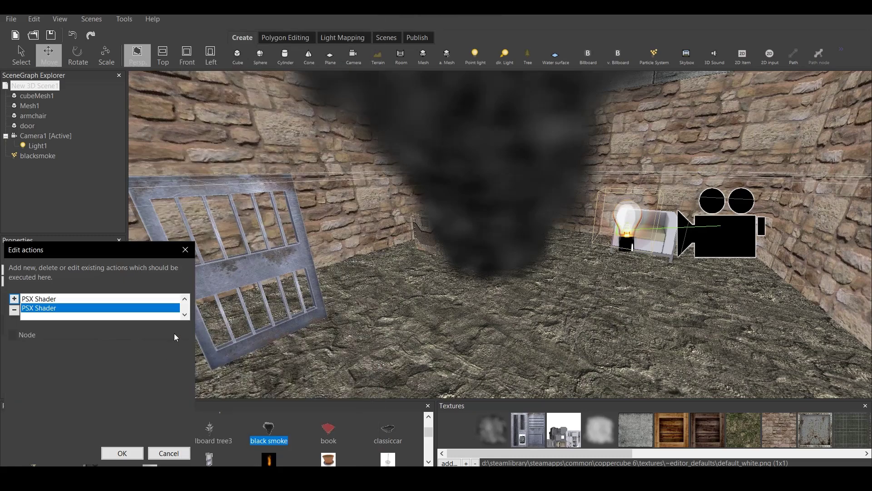
left_click(186, 334)
left_click(129, 356)
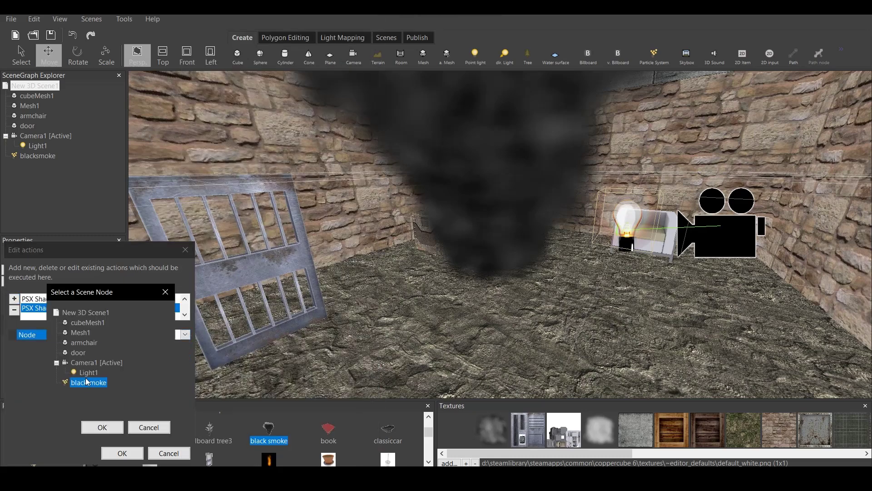
left_click(102, 427)
left_click(122, 454)
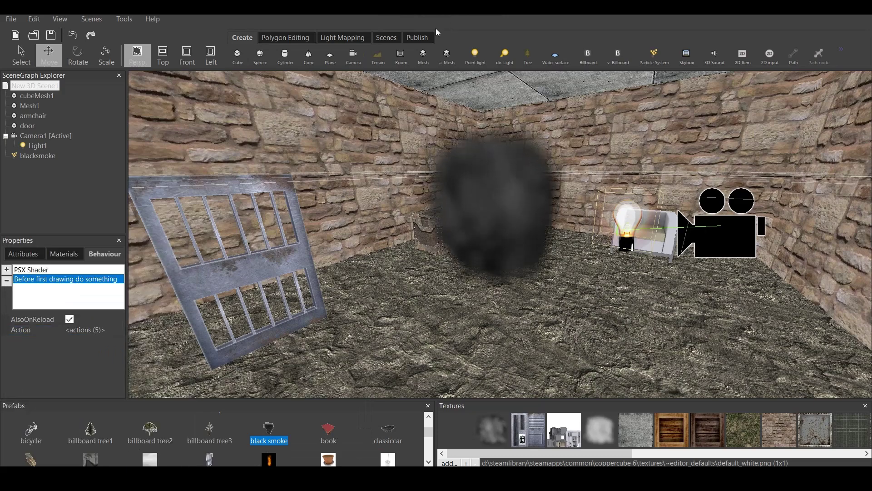
Test-run the room with the smoke, then close it.
left_click(421, 38)
left_click(352, 56)
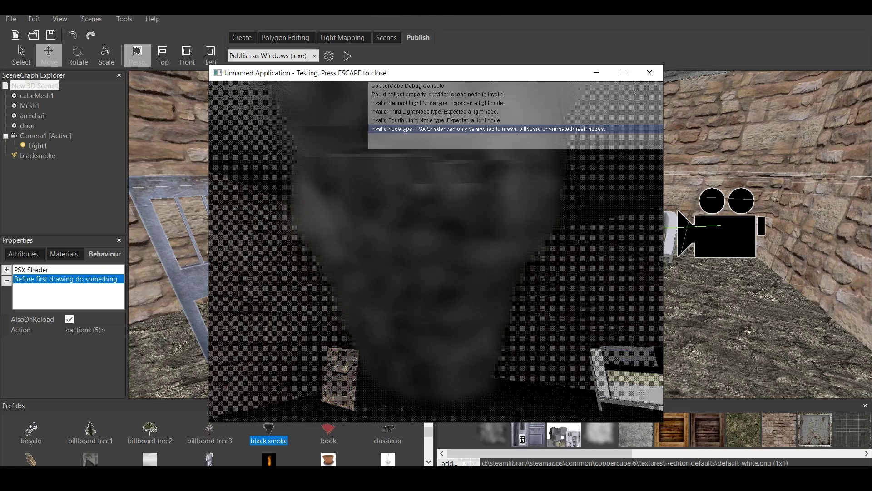
key("Escape")
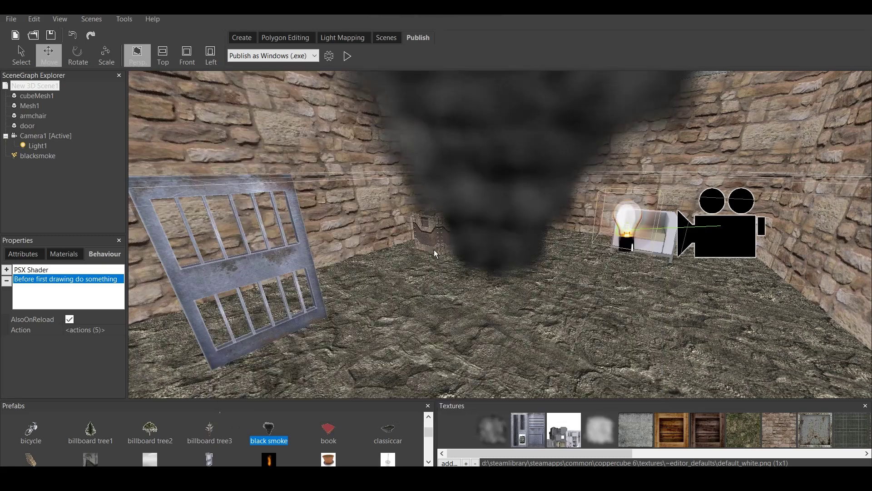
left_click(40, 156)
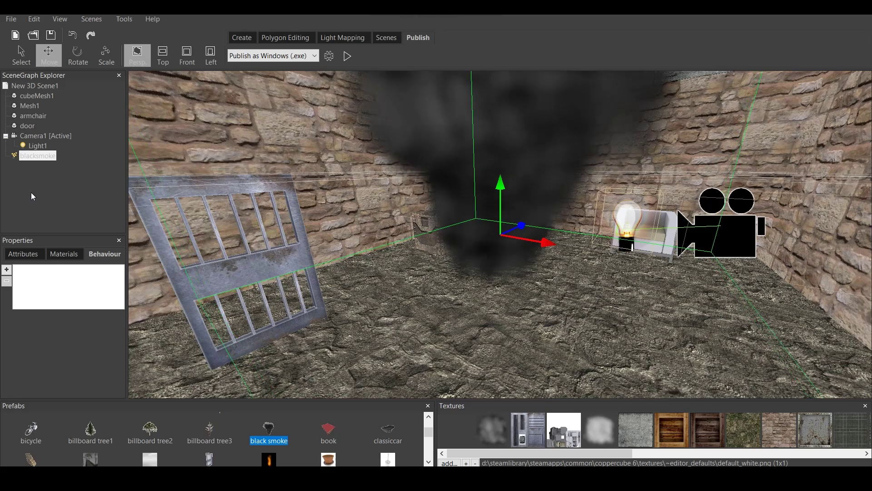
Delete the blacksmoke particle node, then select the room mesh Mesh1 and zoom in on it.
right_click(44, 157)
left_click(82, 176)
left_click(522, 284)
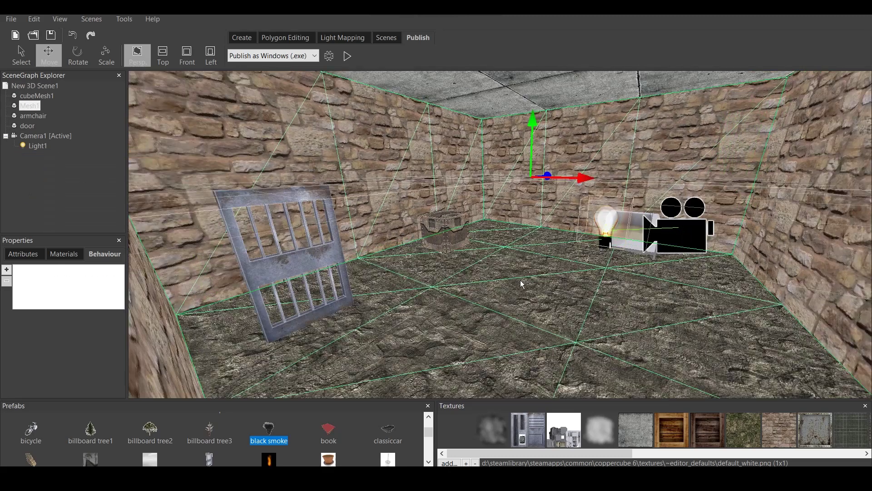
scroll(523, 284, "up", 2)
scroll(545, 285, "up", 2)
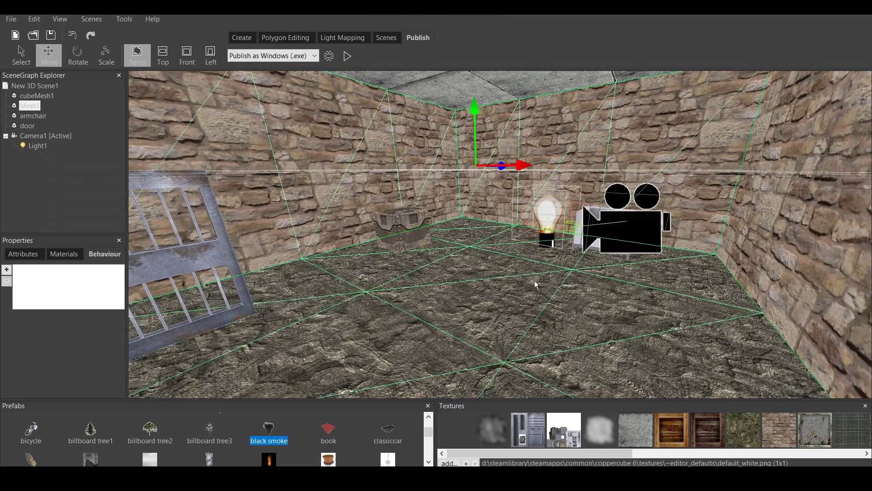